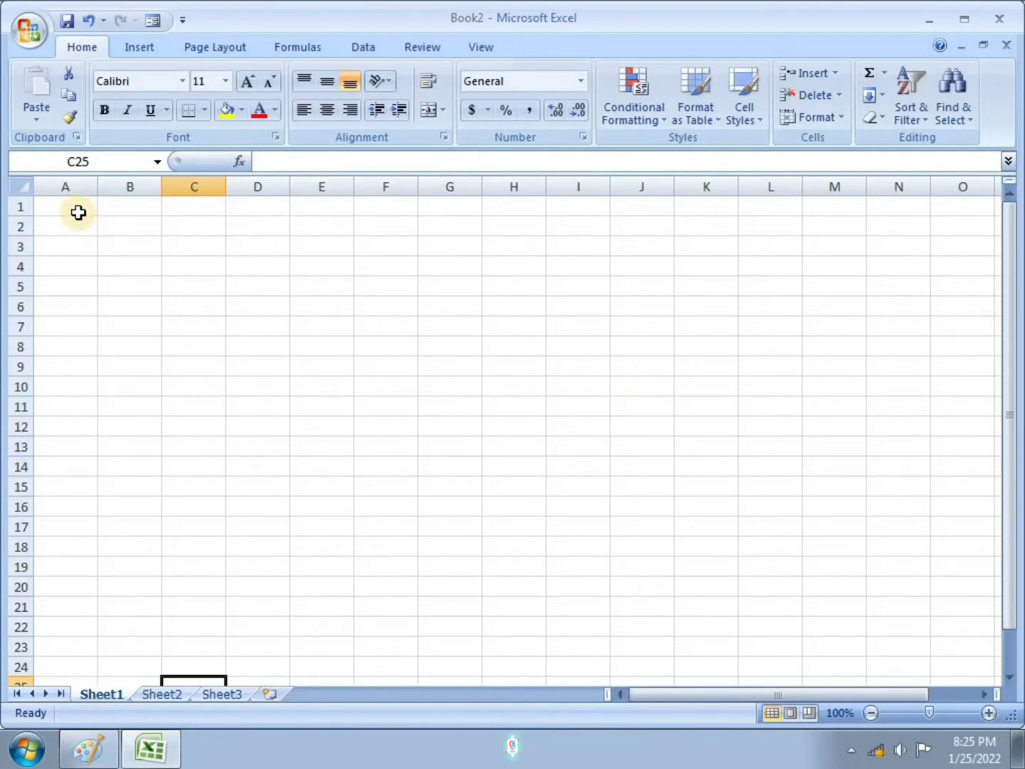
Step: Examine all column headings of the employee income table, from employee code through to the total number of employees
left_click(76, 208)
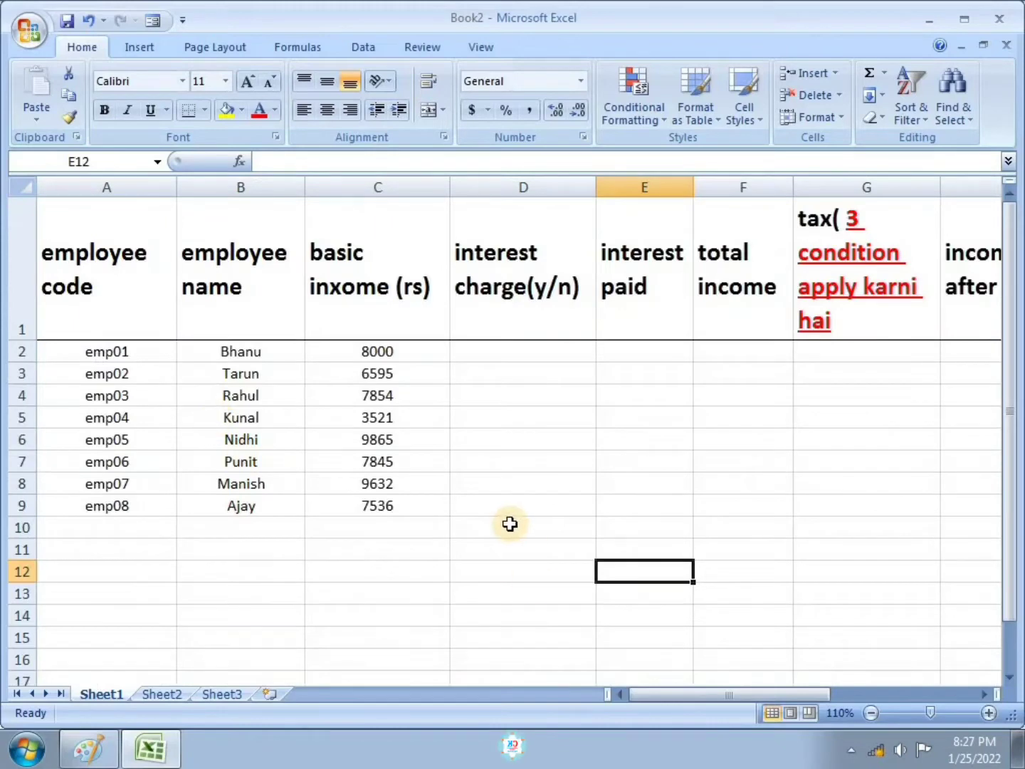
left_click_drag(749, 696, 685, 670)
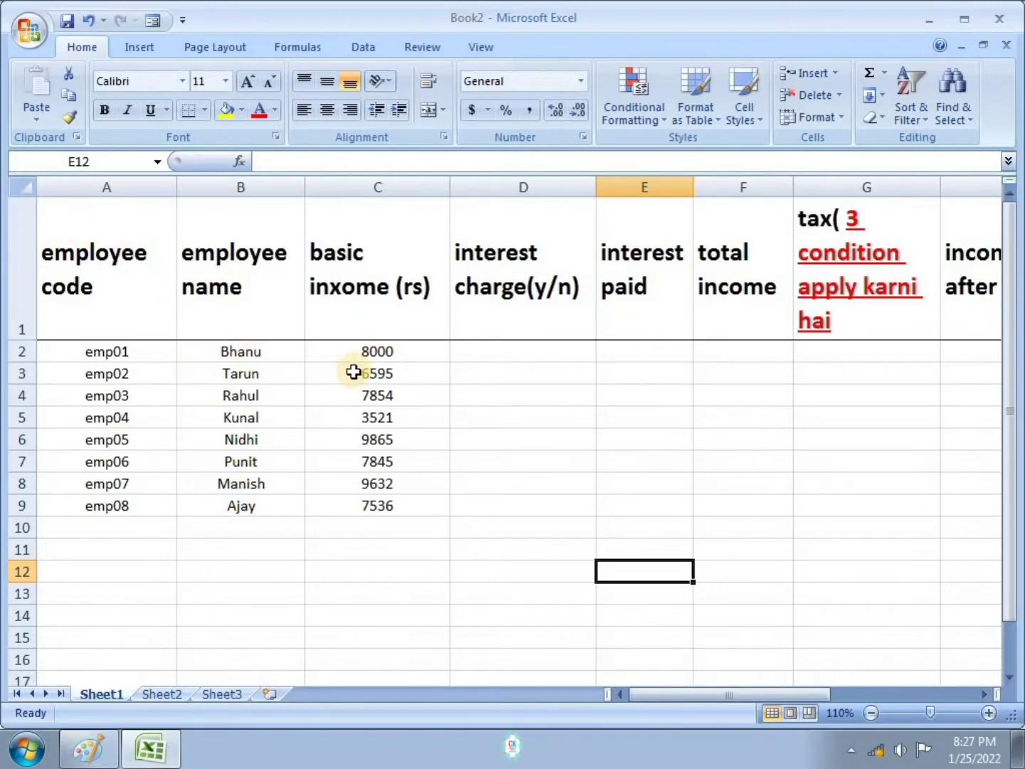
left_click_drag(734, 694, 749, 691)
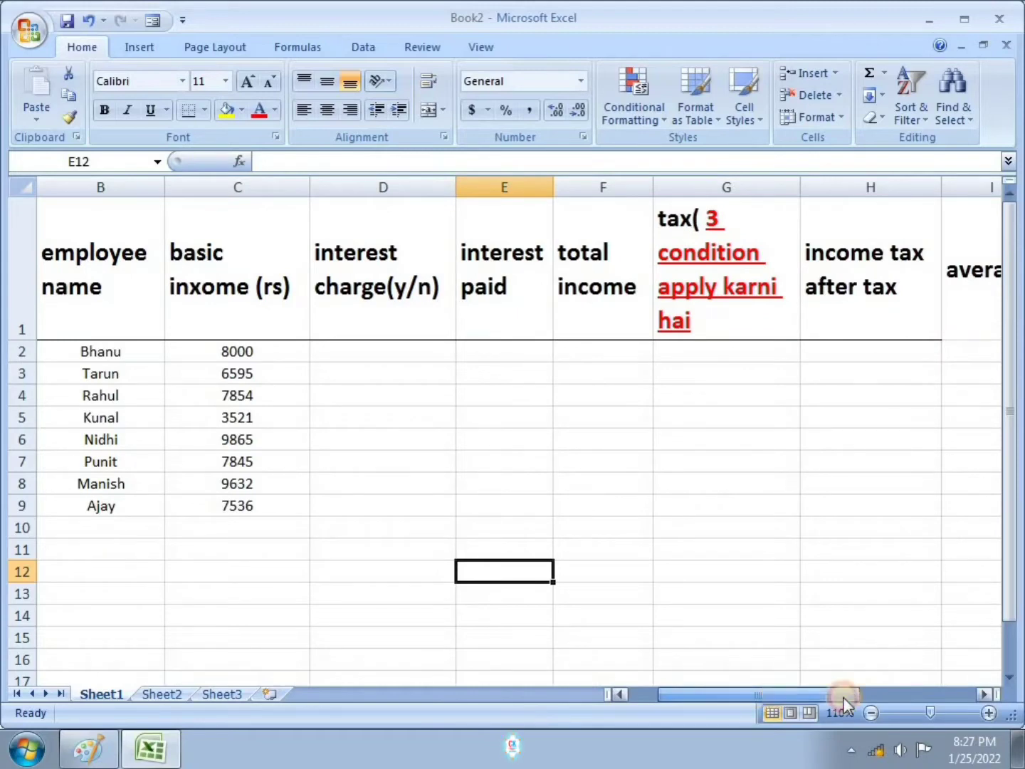
left_click(980, 695)
left_click(980, 694)
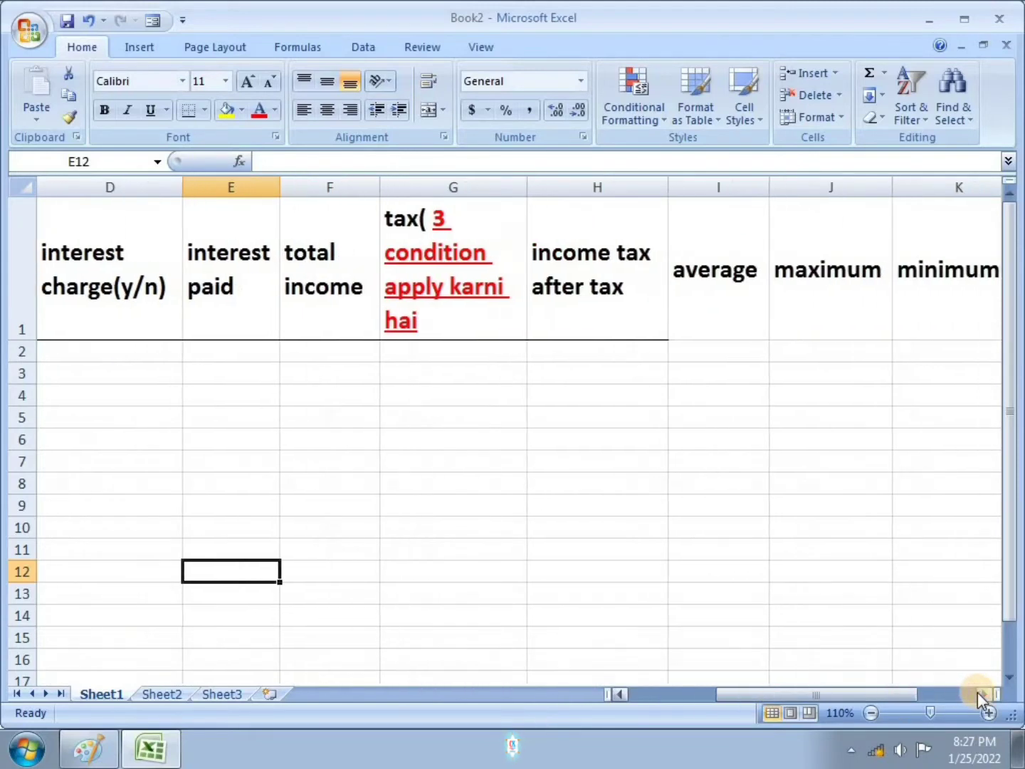
left_click(978, 695)
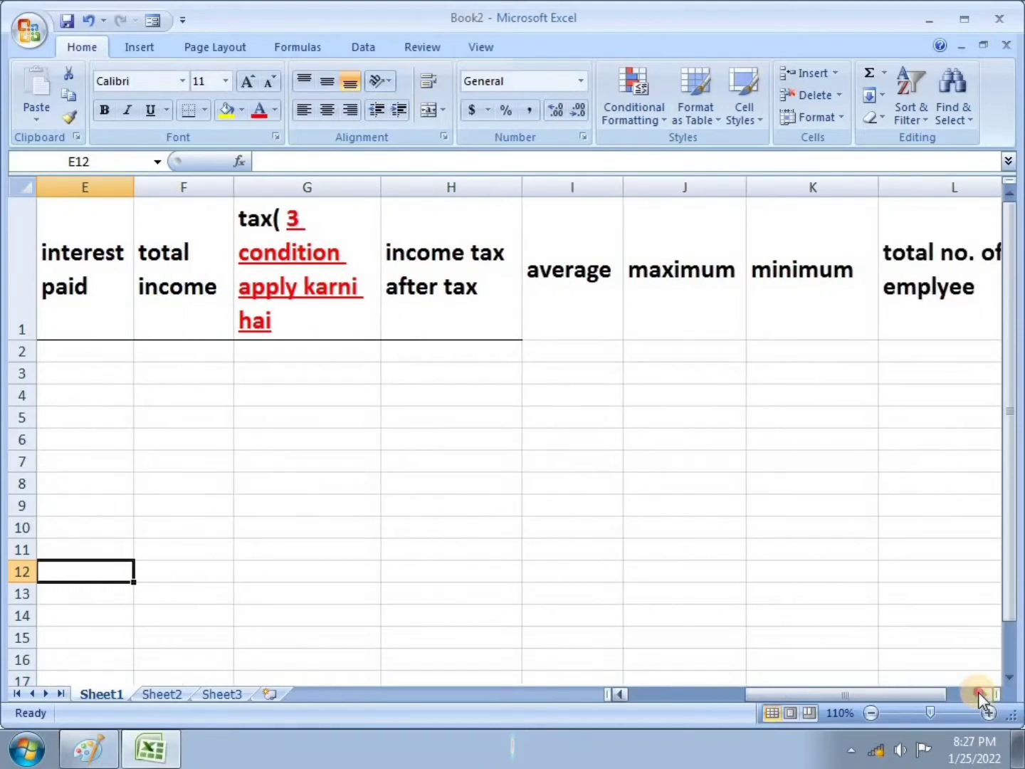
left_click(978, 694)
left_click(978, 695)
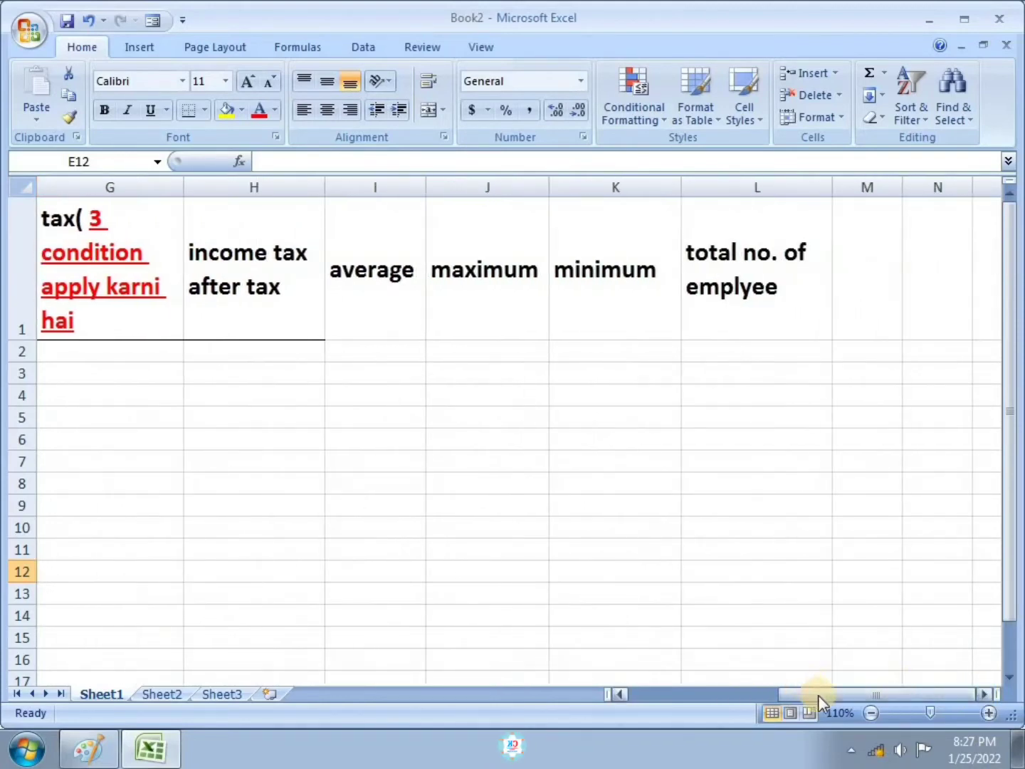
left_click(624, 694)
left_click(623, 693)
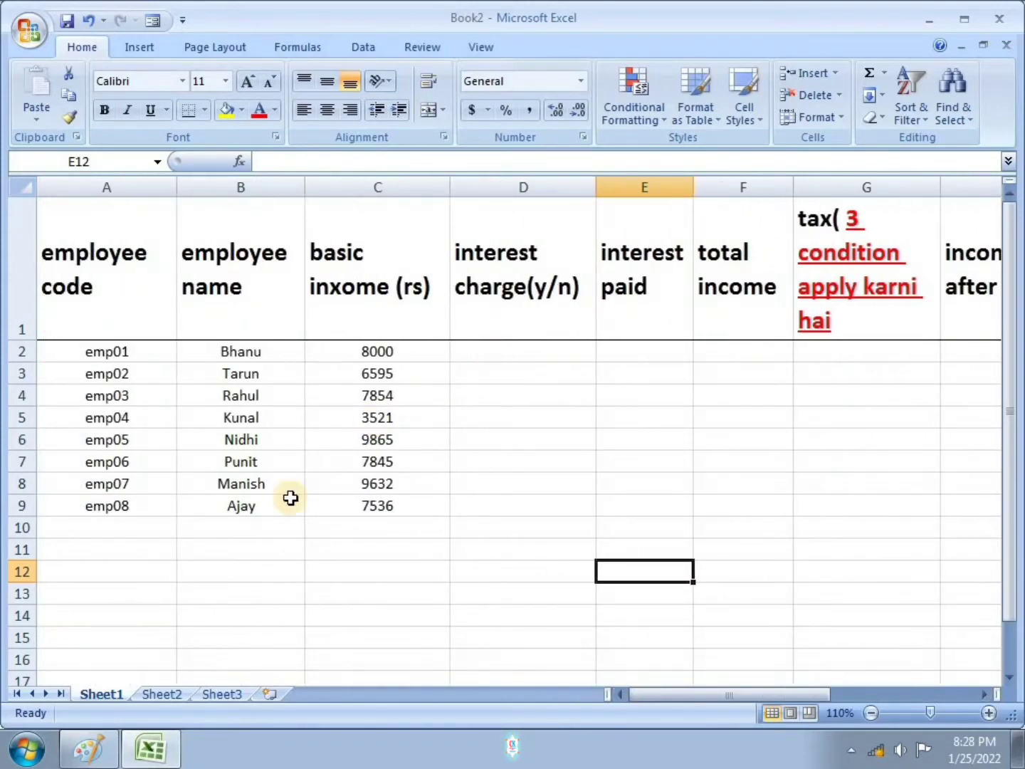
Step: Switch to Paint and mark tasks 1 and 2 of the lesson sheet as done with red brush strokes
left_click(110, 755)
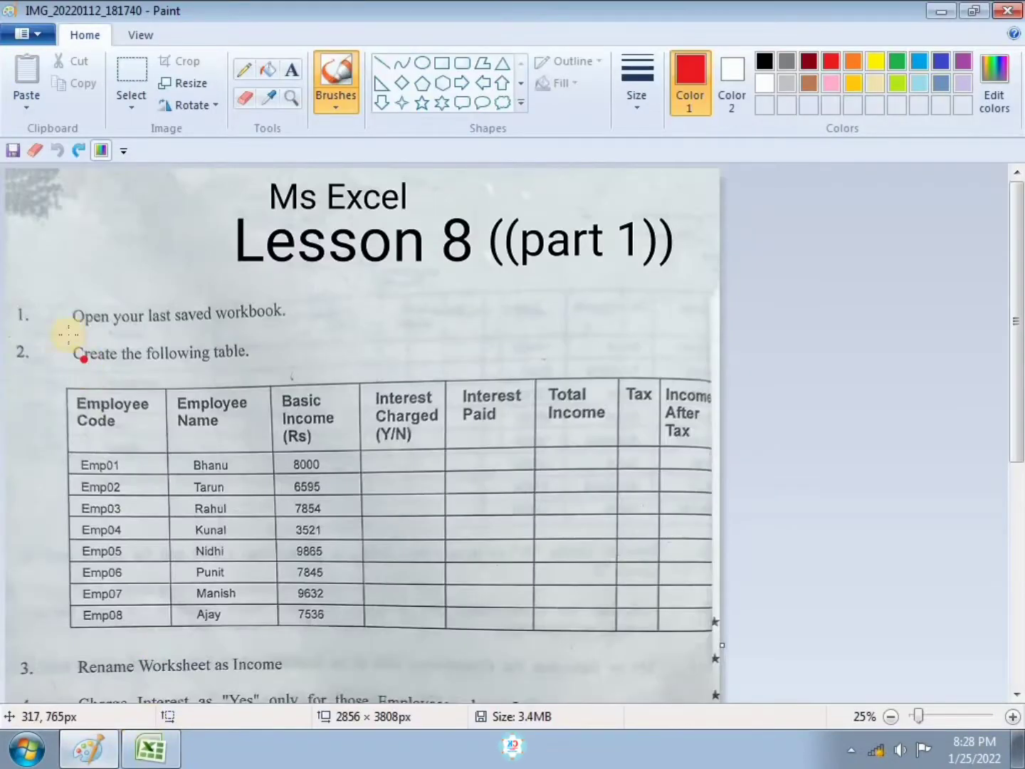
left_click_drag(47, 316, 92, 290)
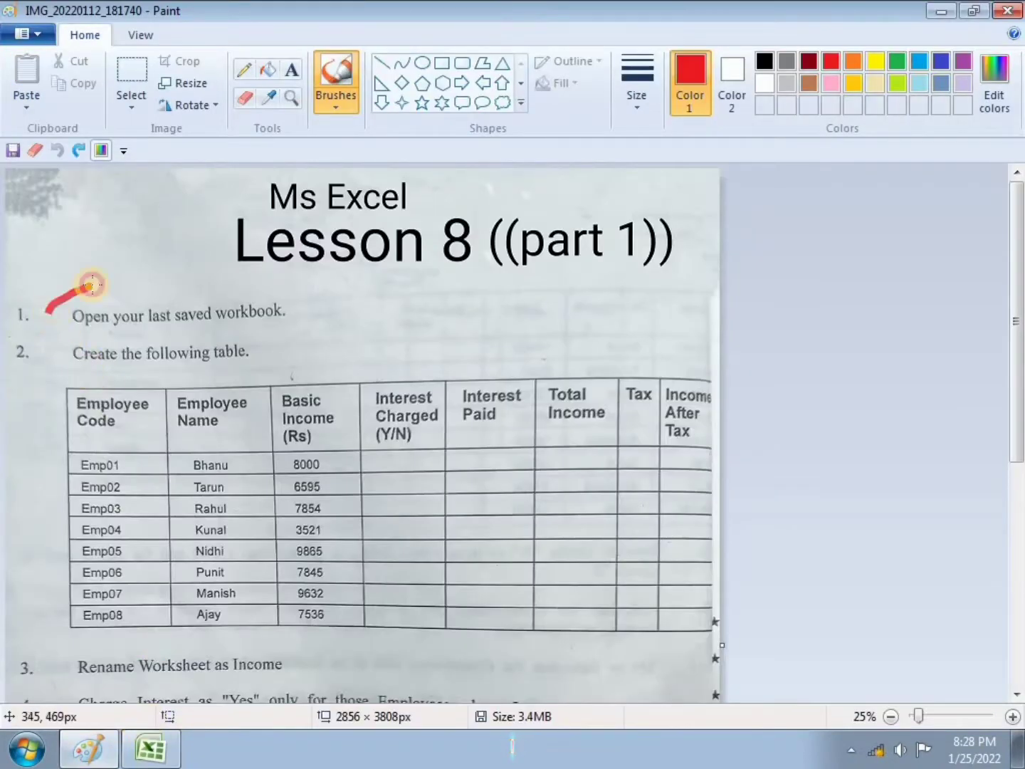
left_click_drag(28, 369, 91, 353)
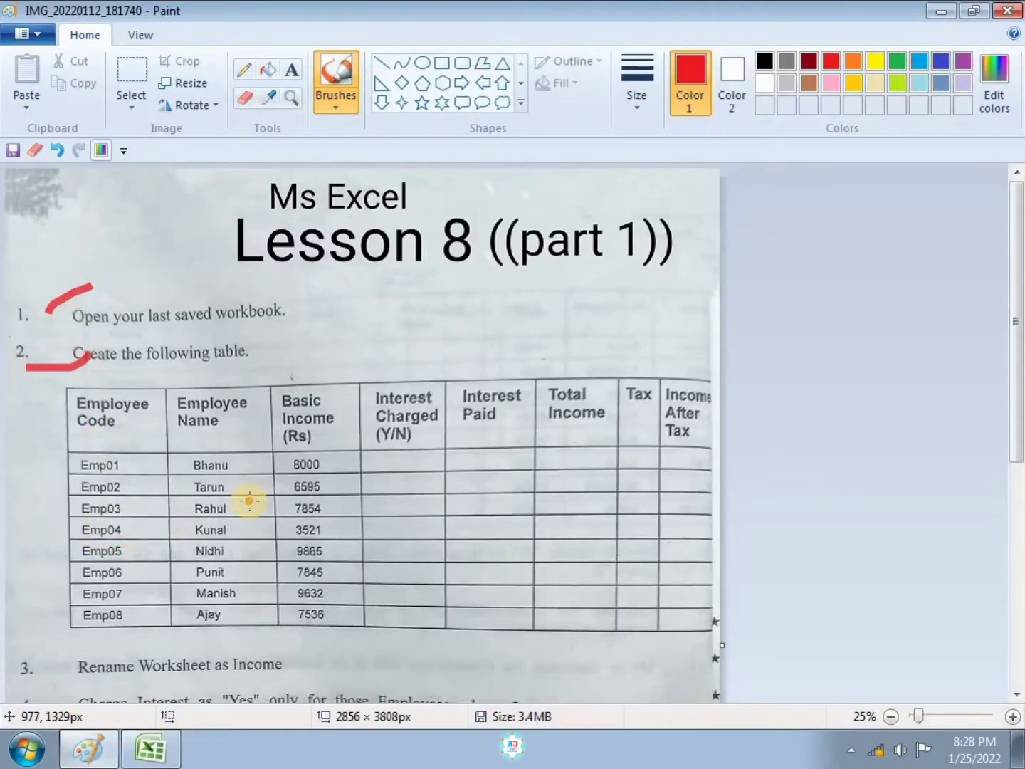
scroll(242, 498, "down", 3)
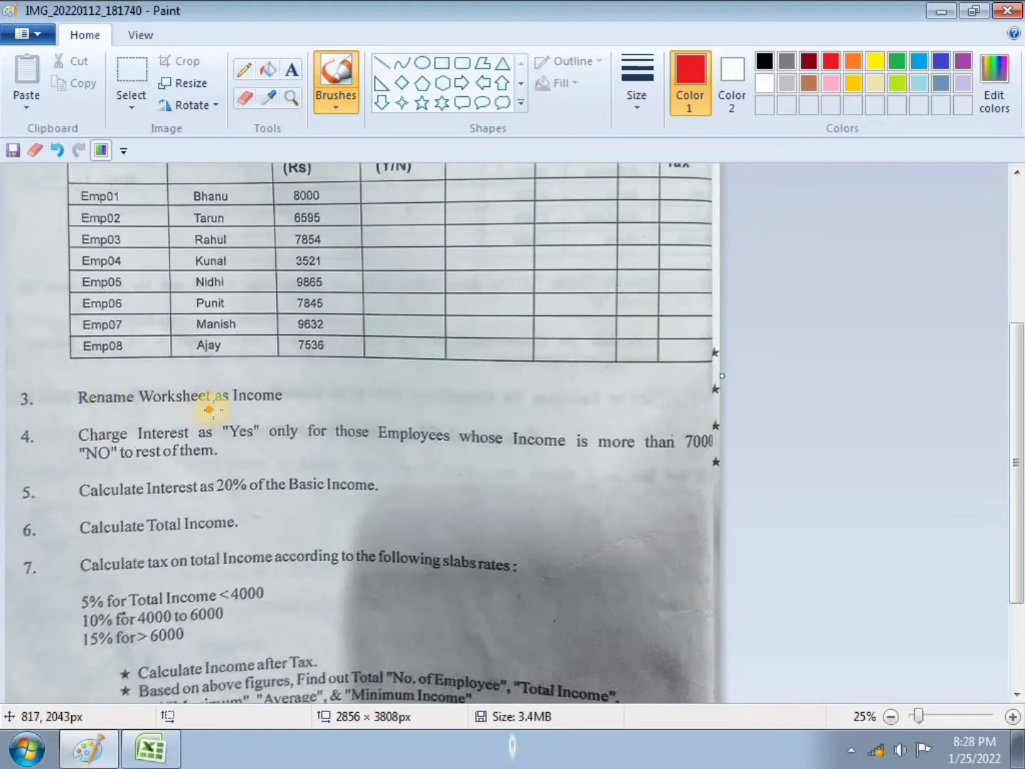
scroll(228, 457, "up", 3)
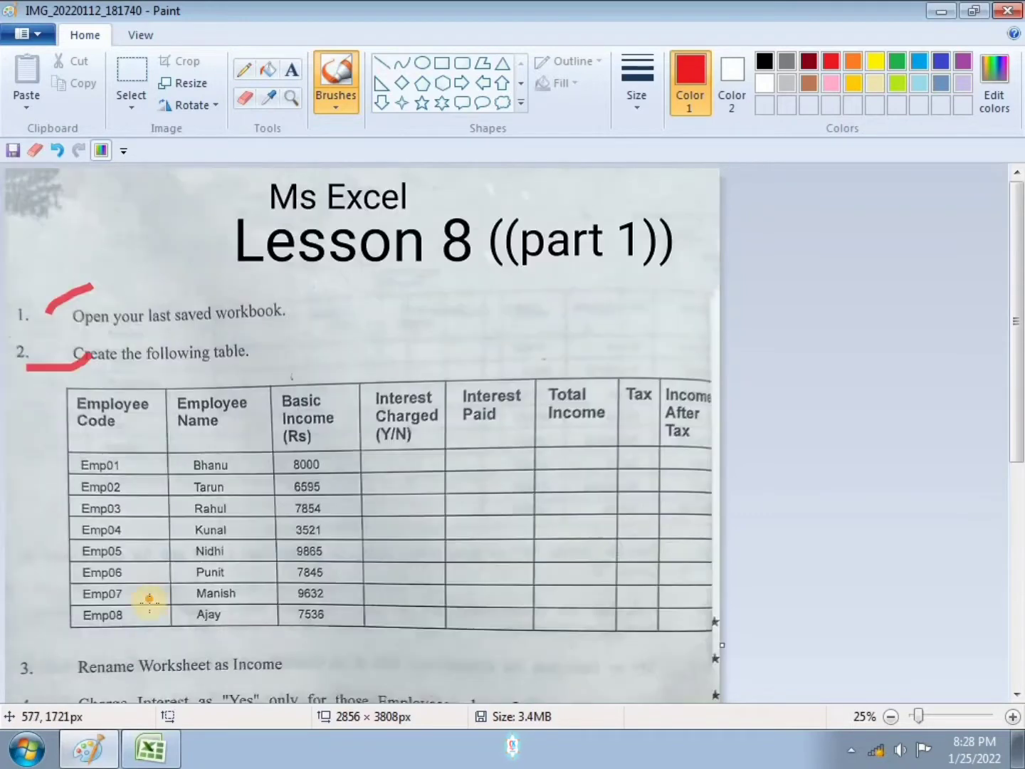
Step: Switch to Excel and rename the worksheet Sheet1 as income
left_click(164, 750)
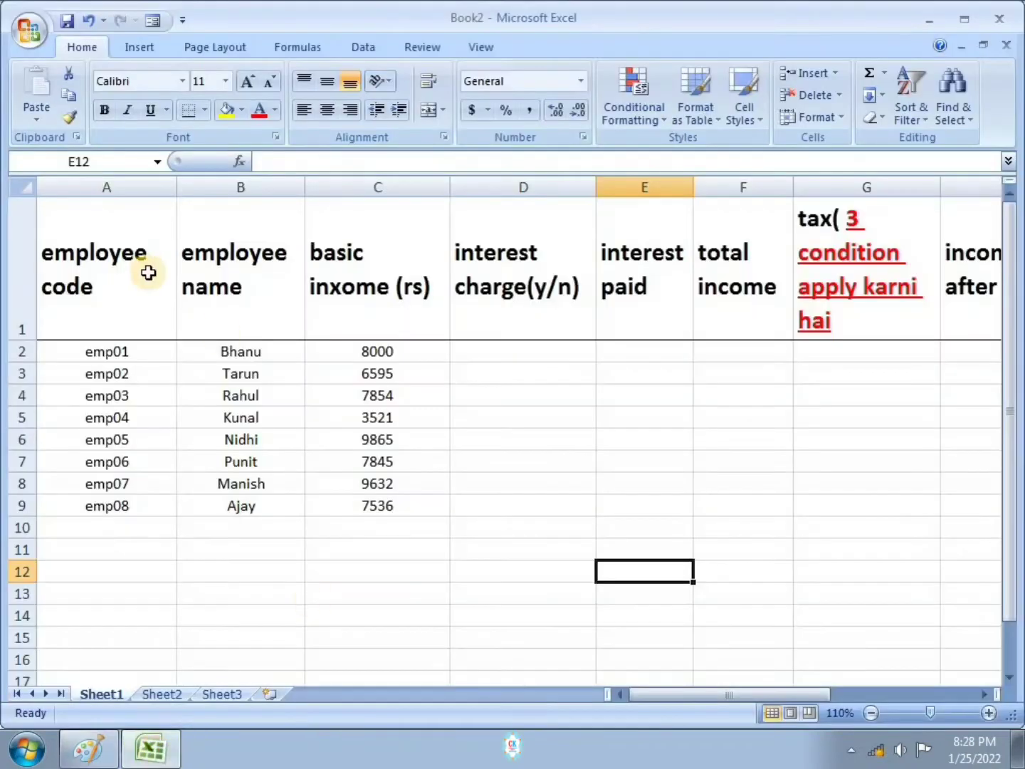
double_click(110, 694)
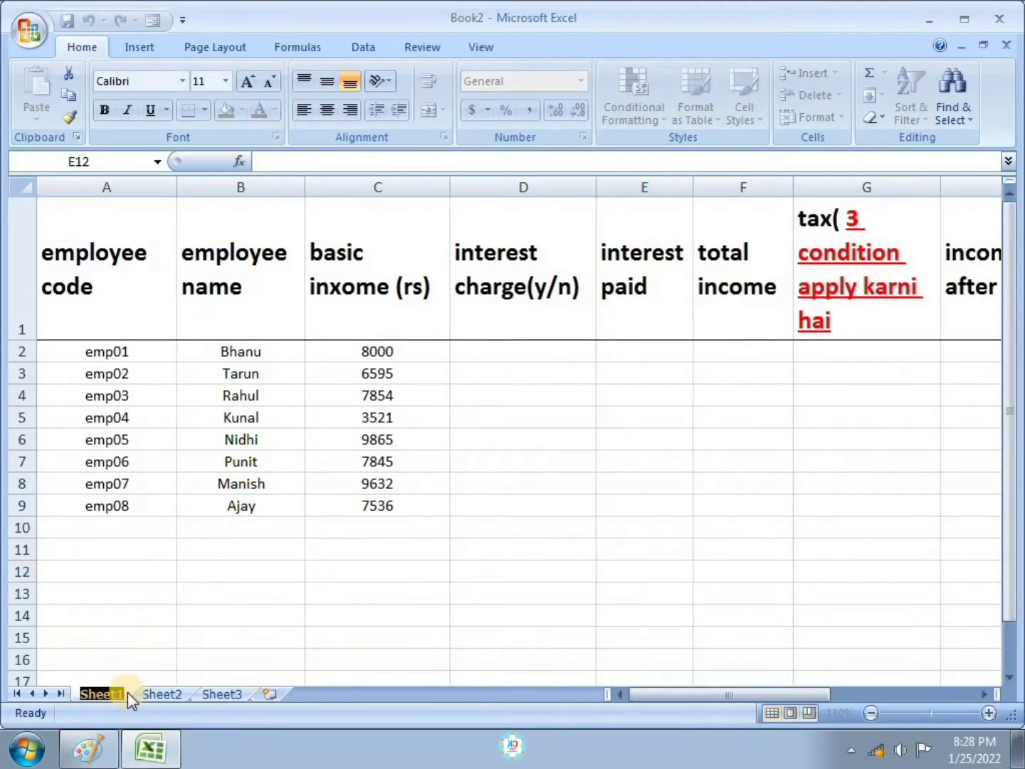
type("in")
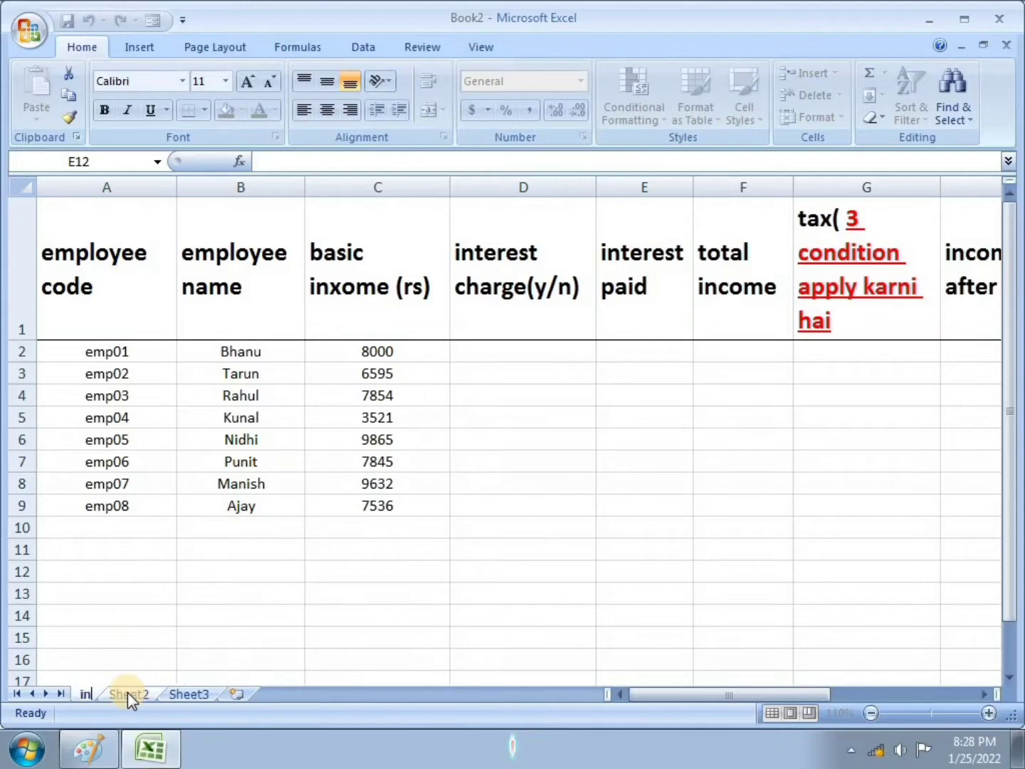
type("come")
key("Return")
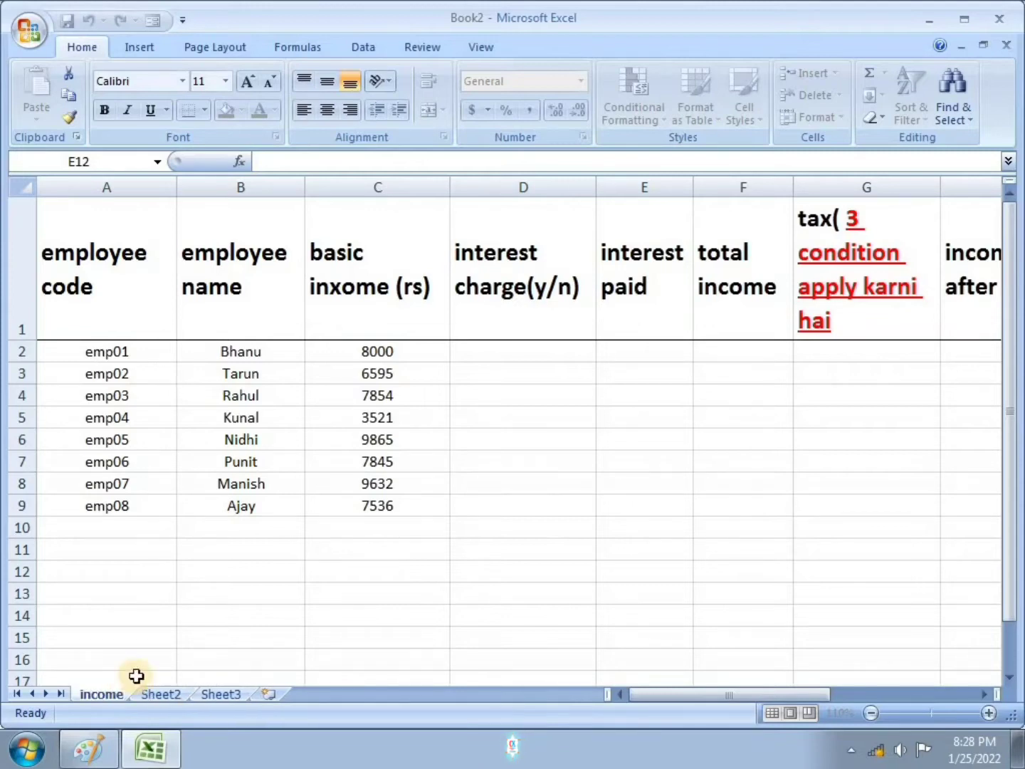
left_click(240, 620)
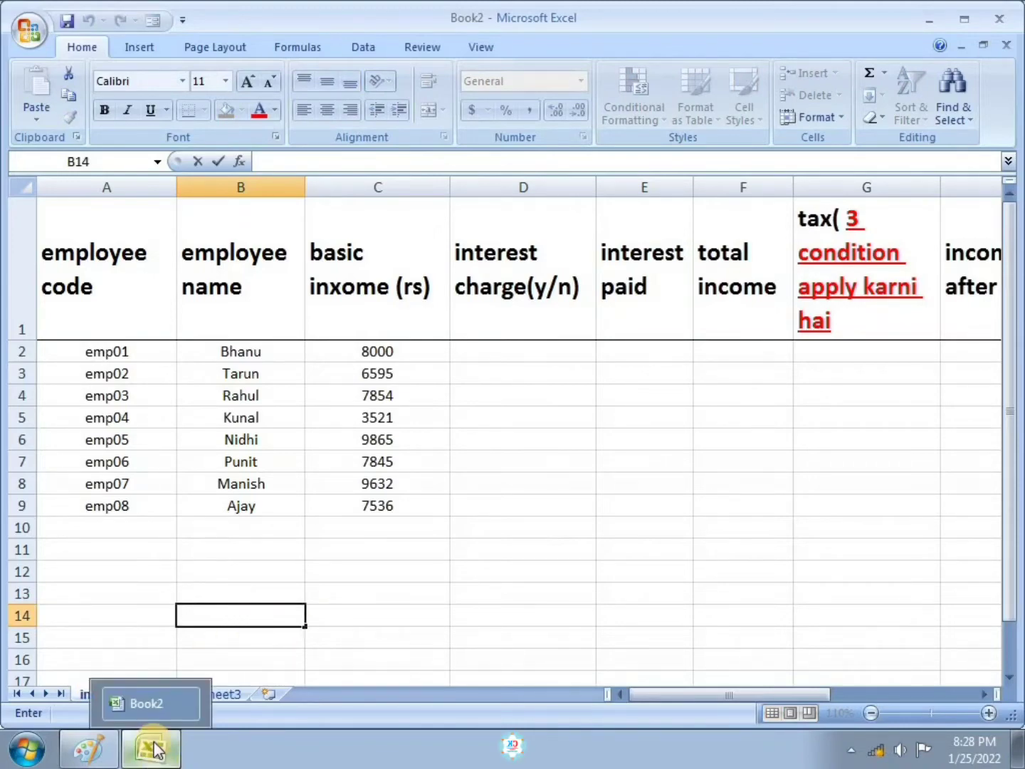
Step: Switch to Paint and mark task 3, renaming the worksheet, with a red brush stroke beside its number
left_click(89, 747)
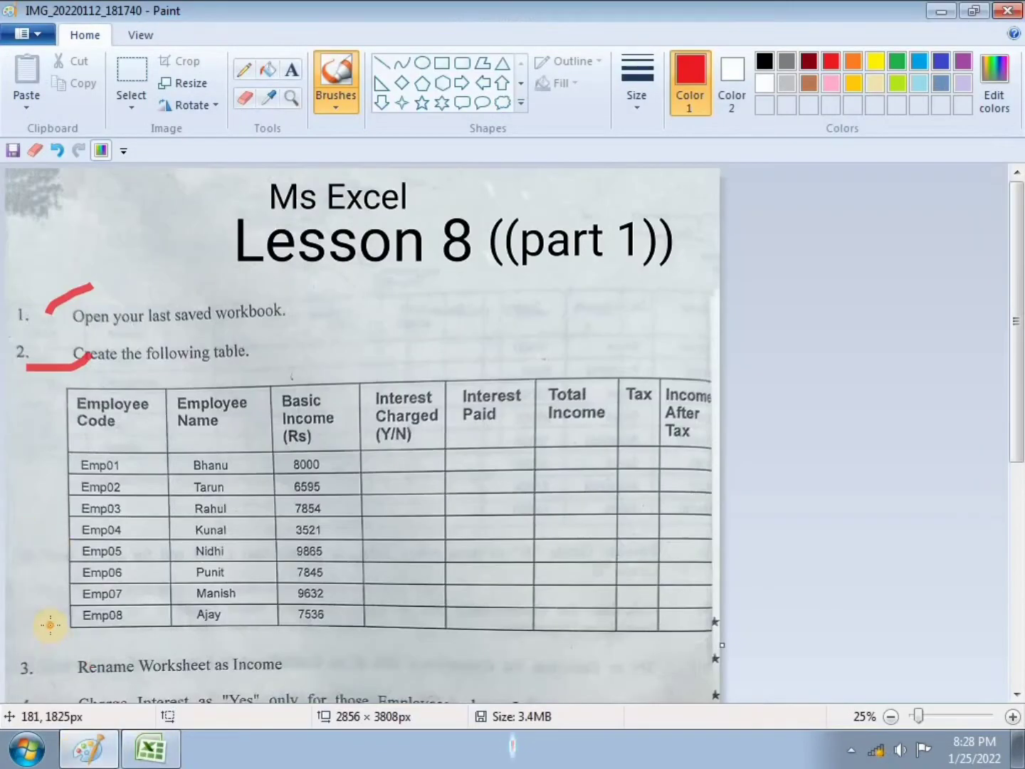
scroll(49, 626, "down", 3)
left_click_drag(41, 553, 65, 518)
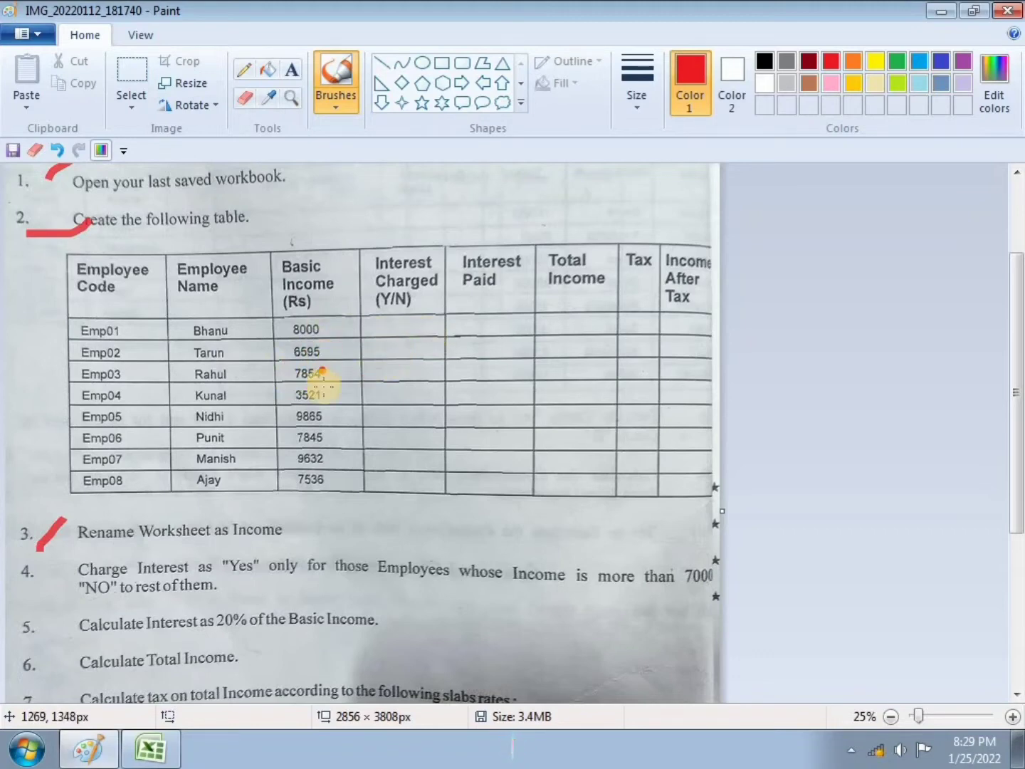
left_click(321, 625)
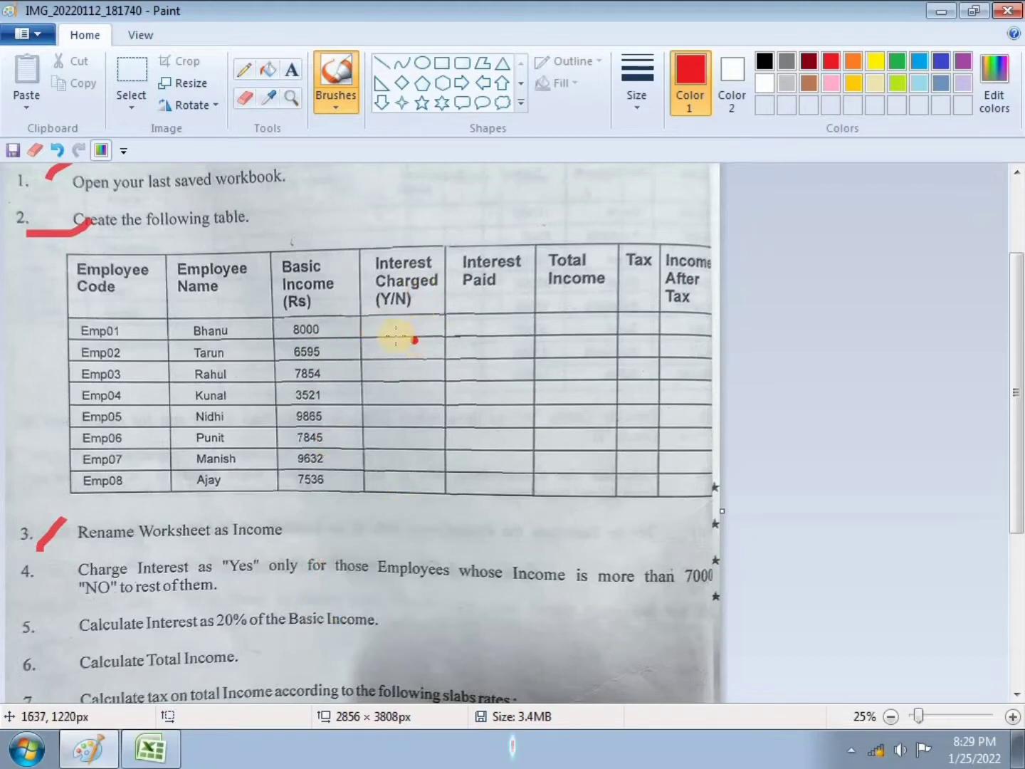
Step: Switch to Excel, enter =IF(C2>=7000,"A","B") in D2 of the interest charge column and fill it down to D9
left_click(151, 749)
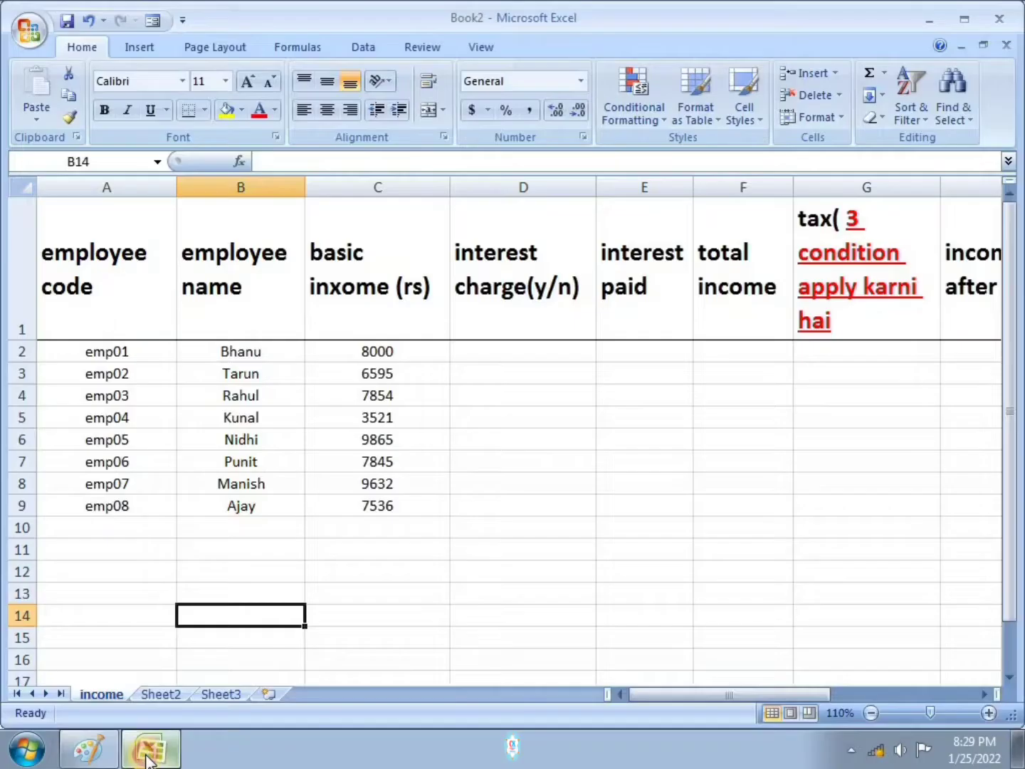
left_click(510, 356)
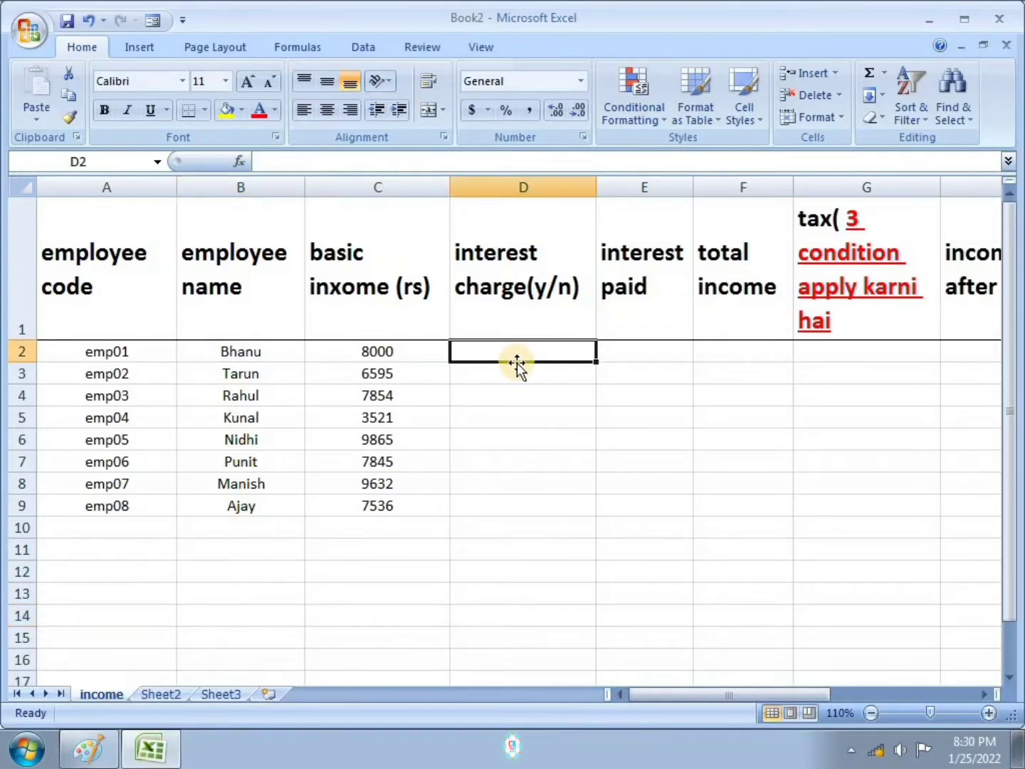
type("=")
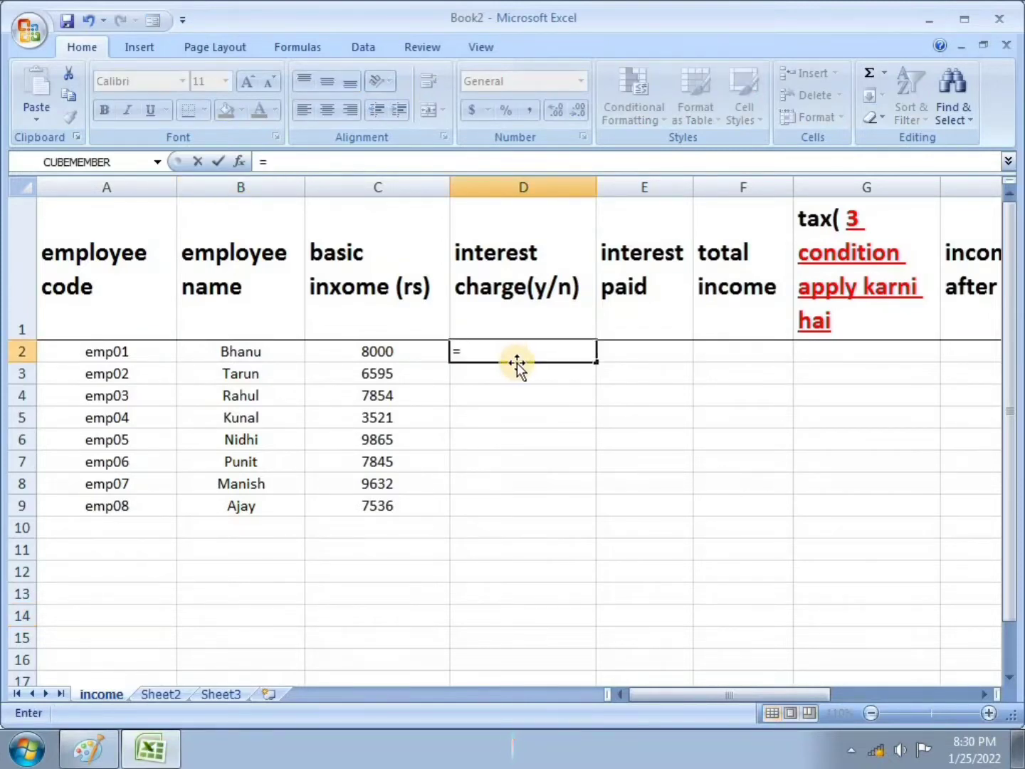
type("if")
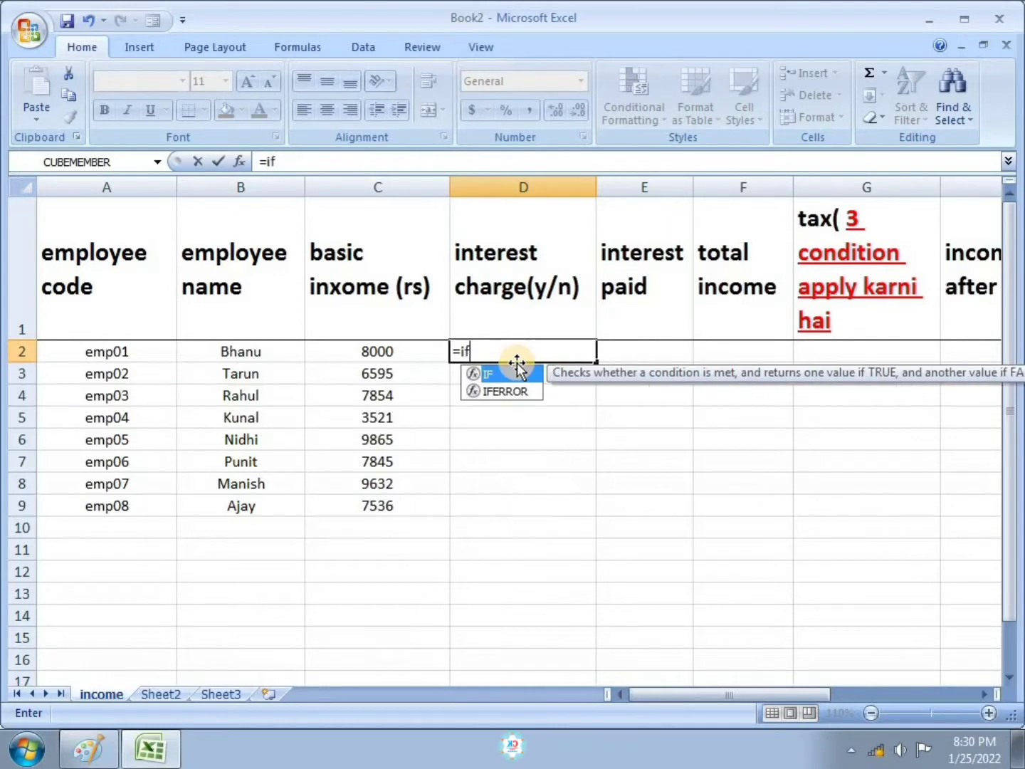
double_click(517, 372)
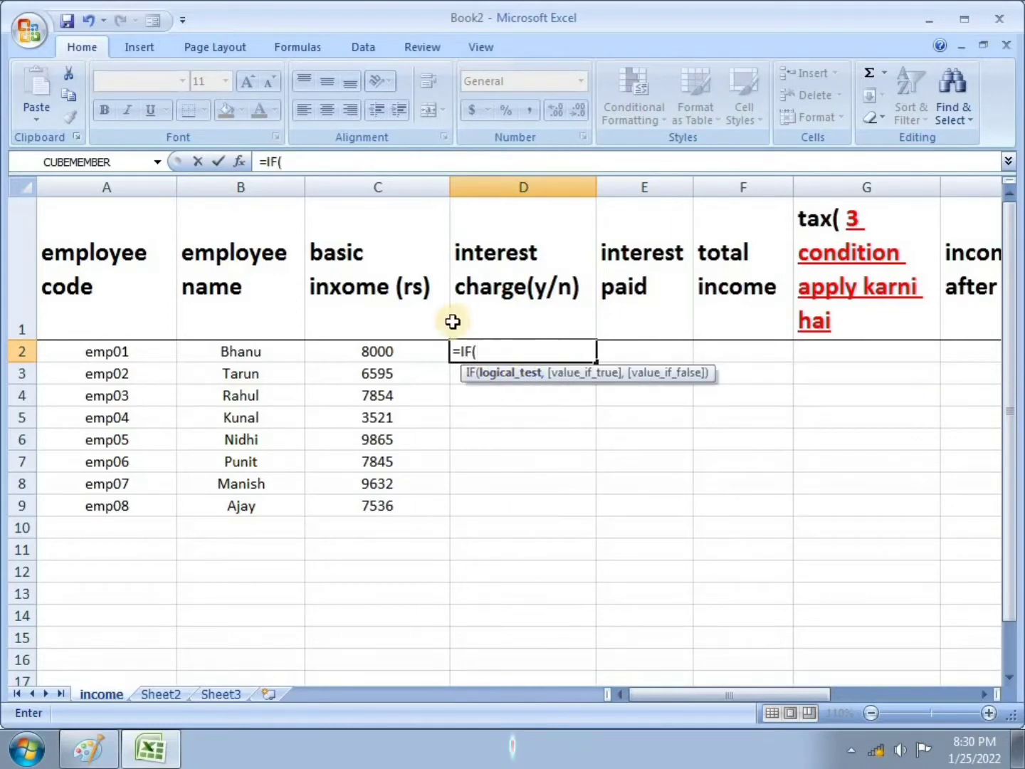
left_click(393, 356)
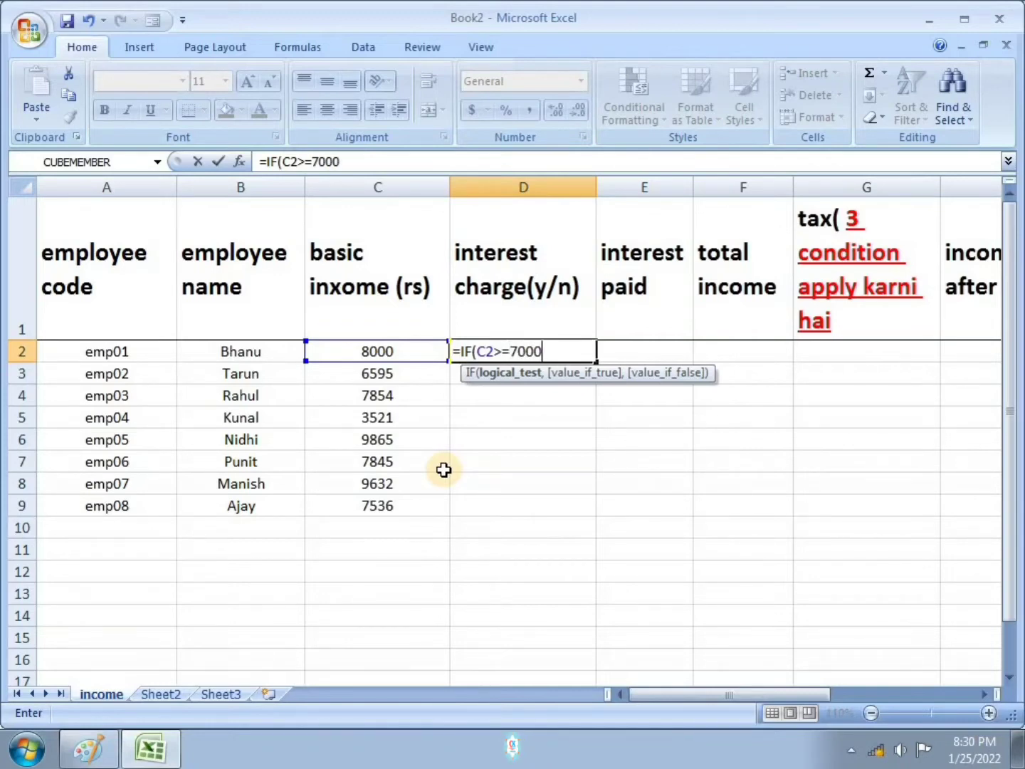
type(",\"A")
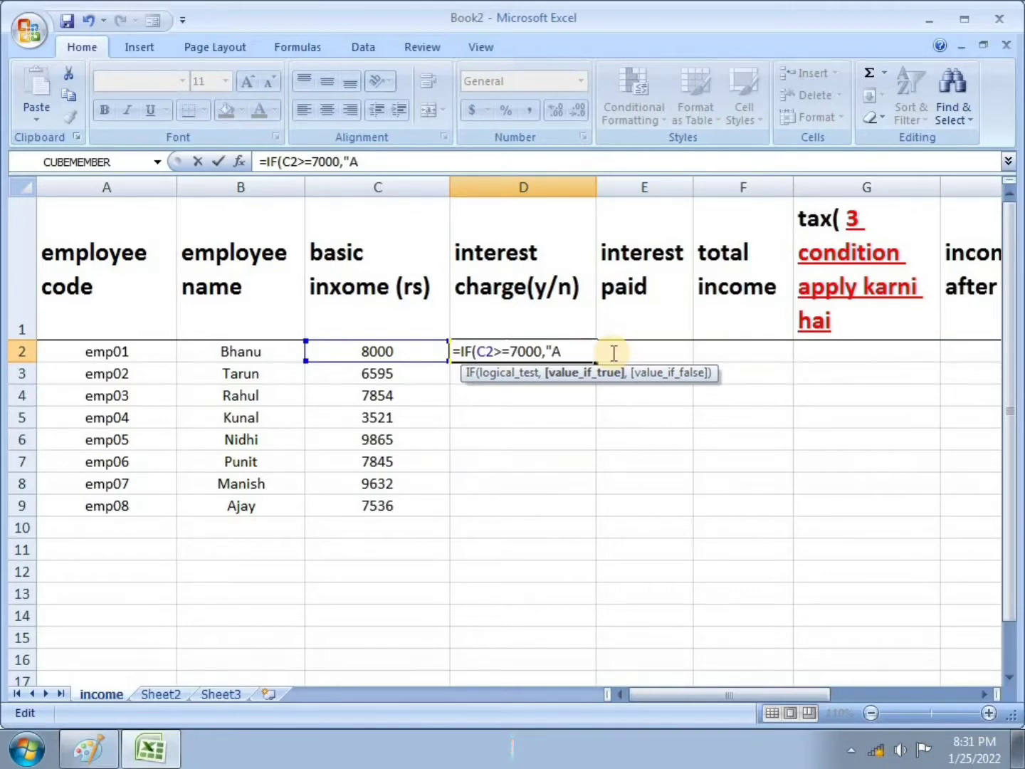
type("\",\"B\"")
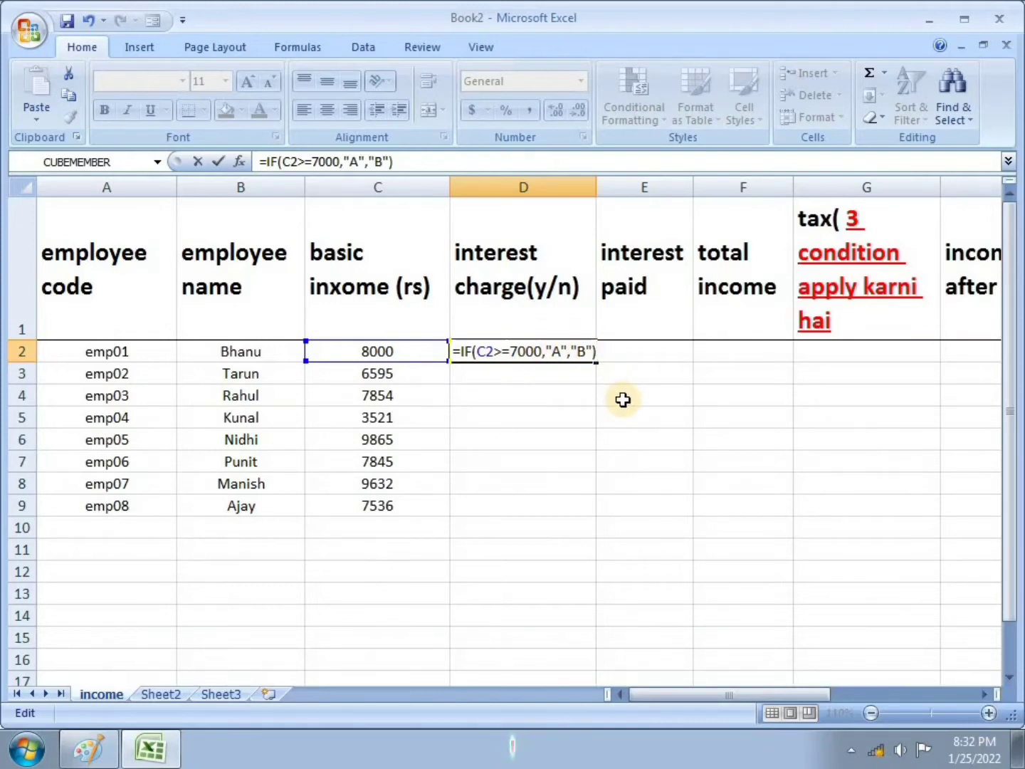
key("Return")
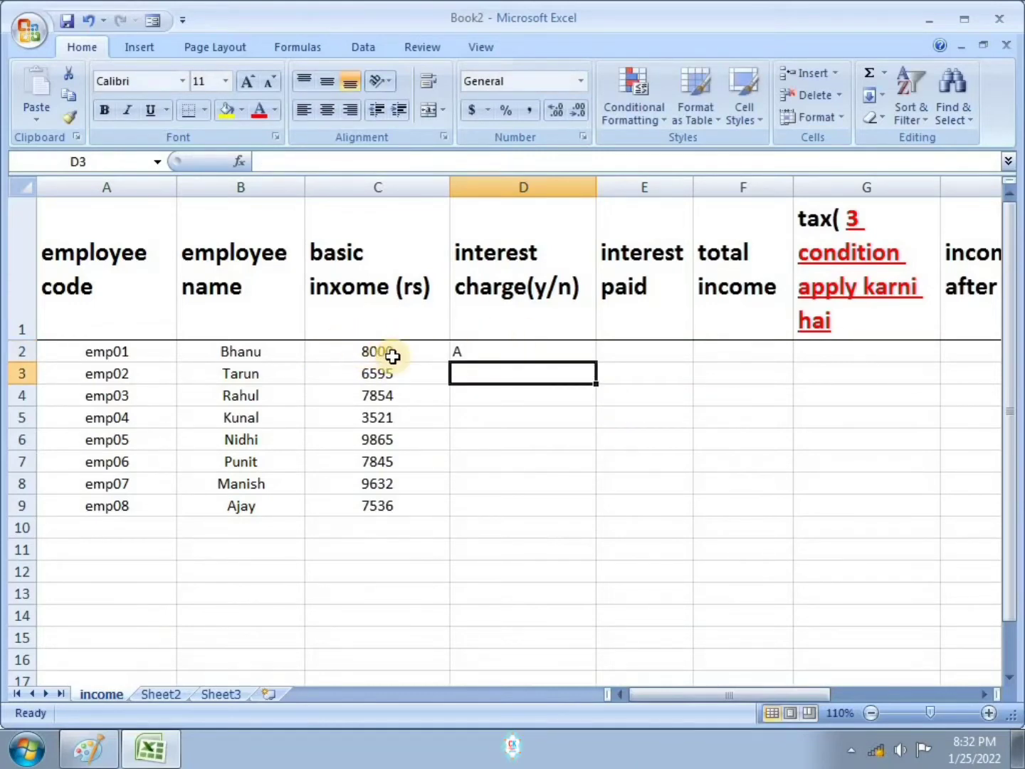
left_click(491, 354)
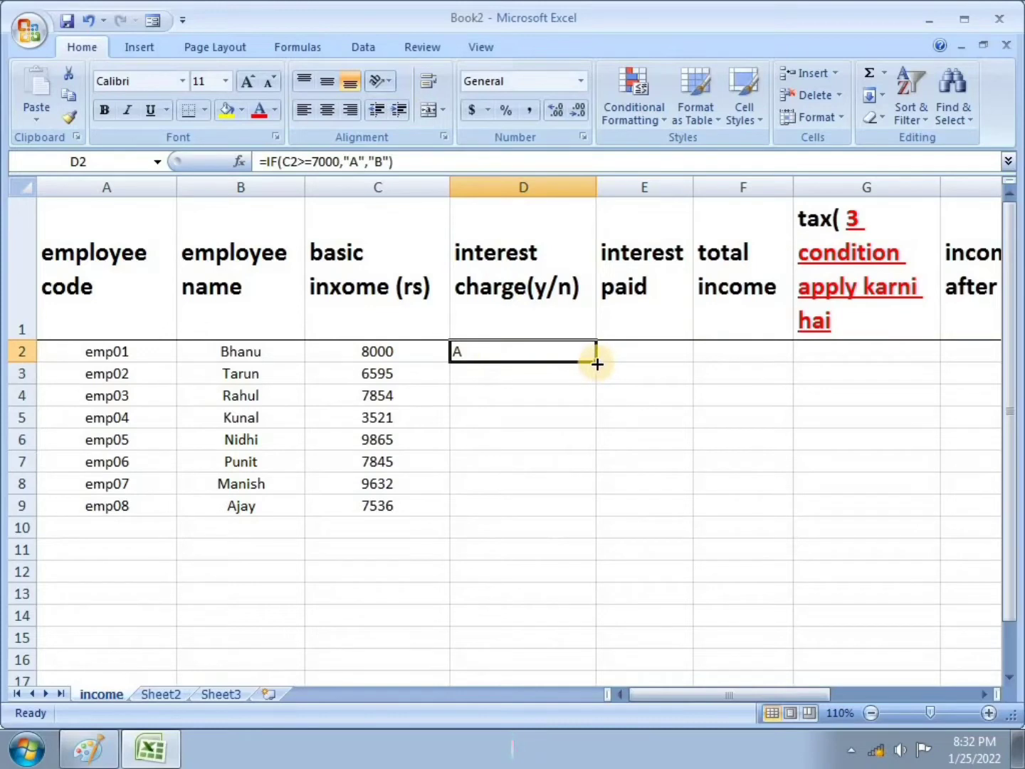
double_click(596, 360)
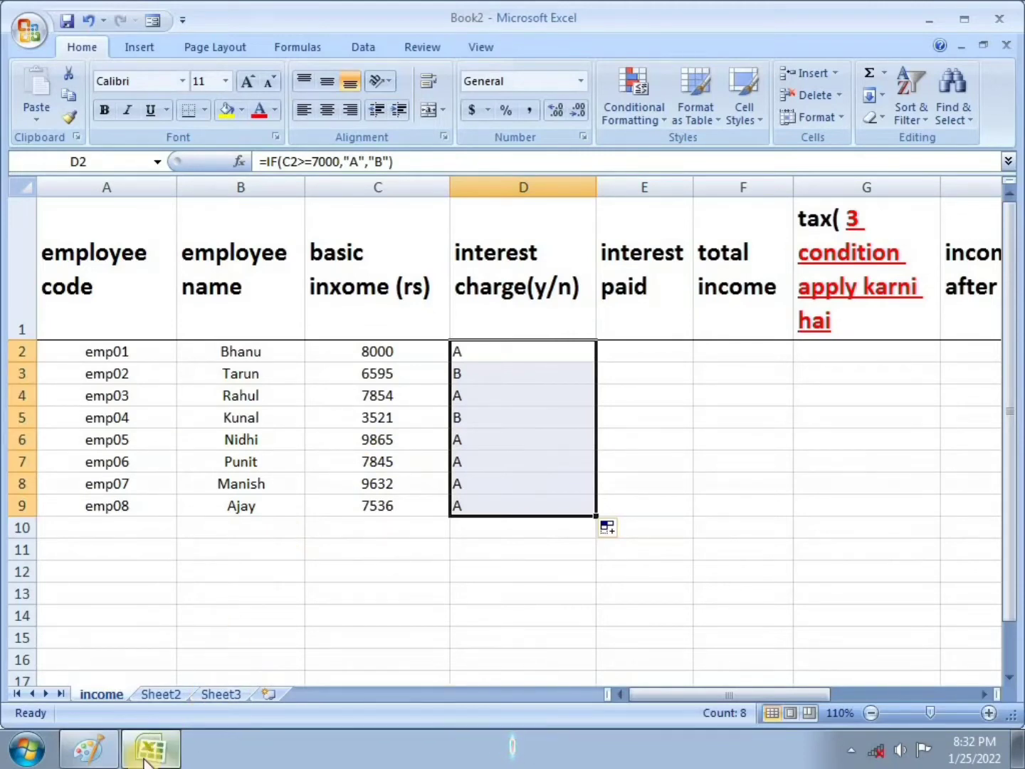
Step: Switch to Paint and mark task 4, the interest charge condition, with a red brush stroke beside its number
mouse_move(145, 760)
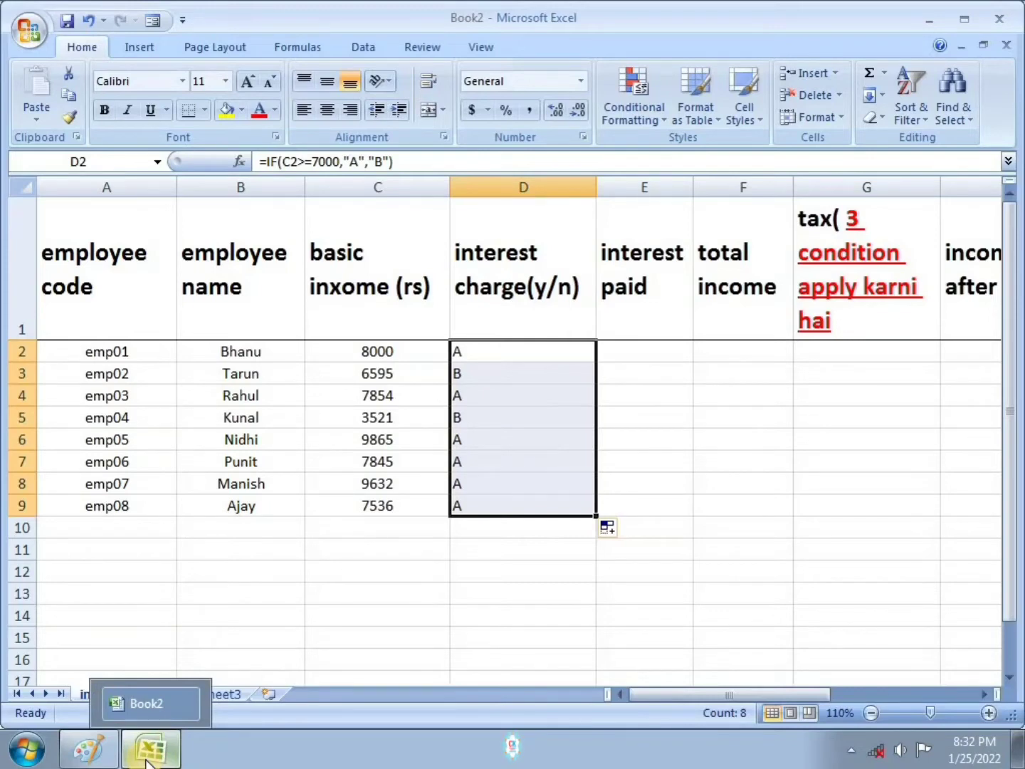
left_click(88, 749)
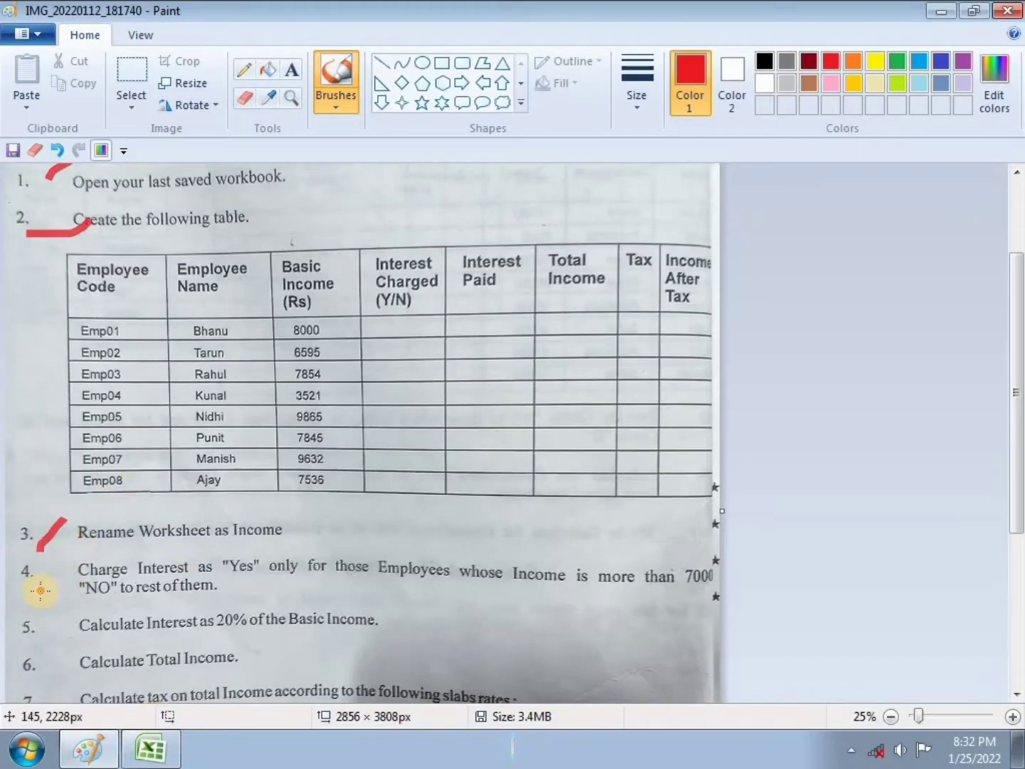
left_click_drag(42, 590, 79, 566)
scroll(167, 491, "down", 3)
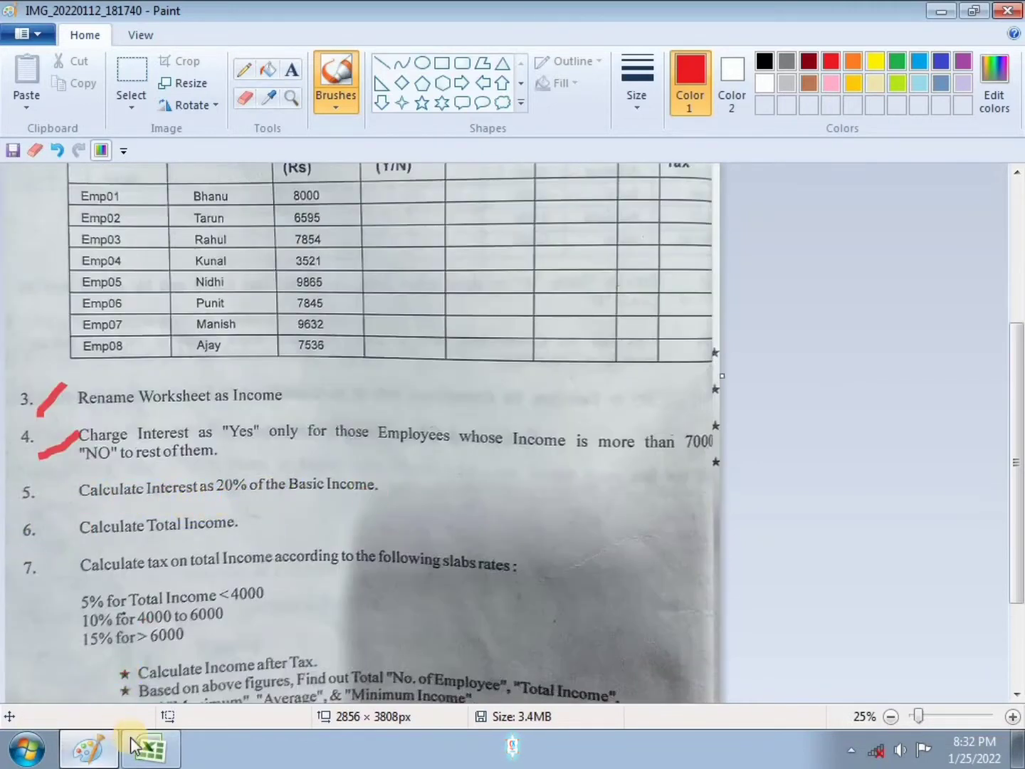
scroll(331, 451, "up", 3)
left_click(325, 331)
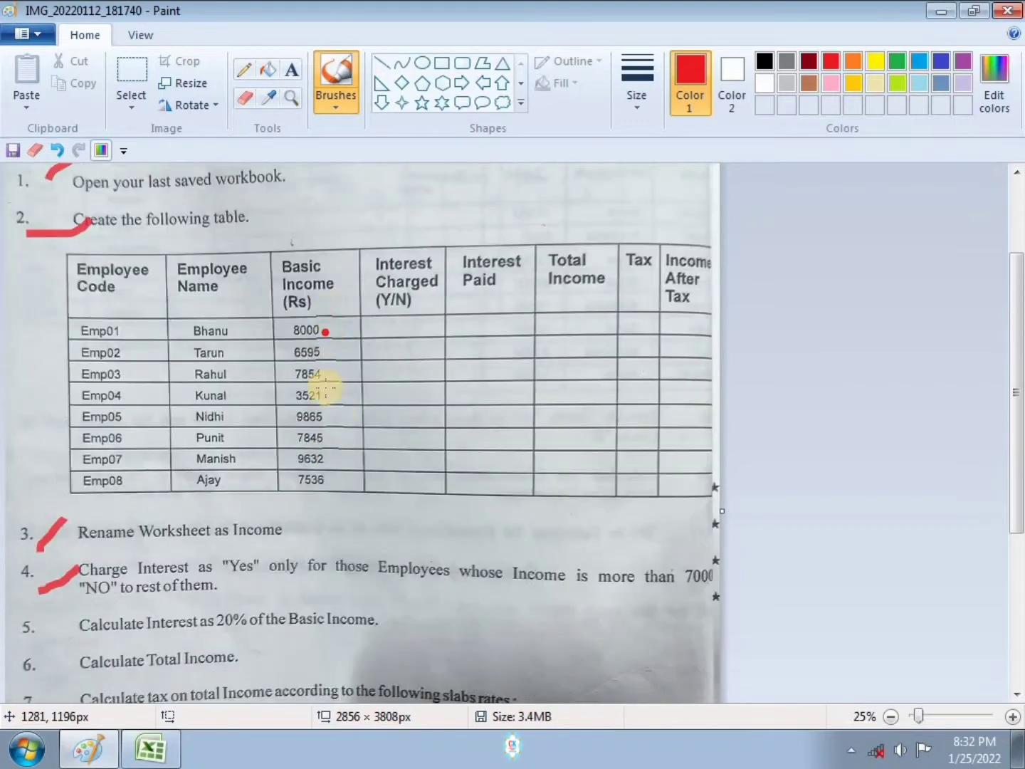
Step: Undo the stray brush dot, switch to Excel and enter =C2*20% in E2 of the interest paid column
key("ctrl+z")
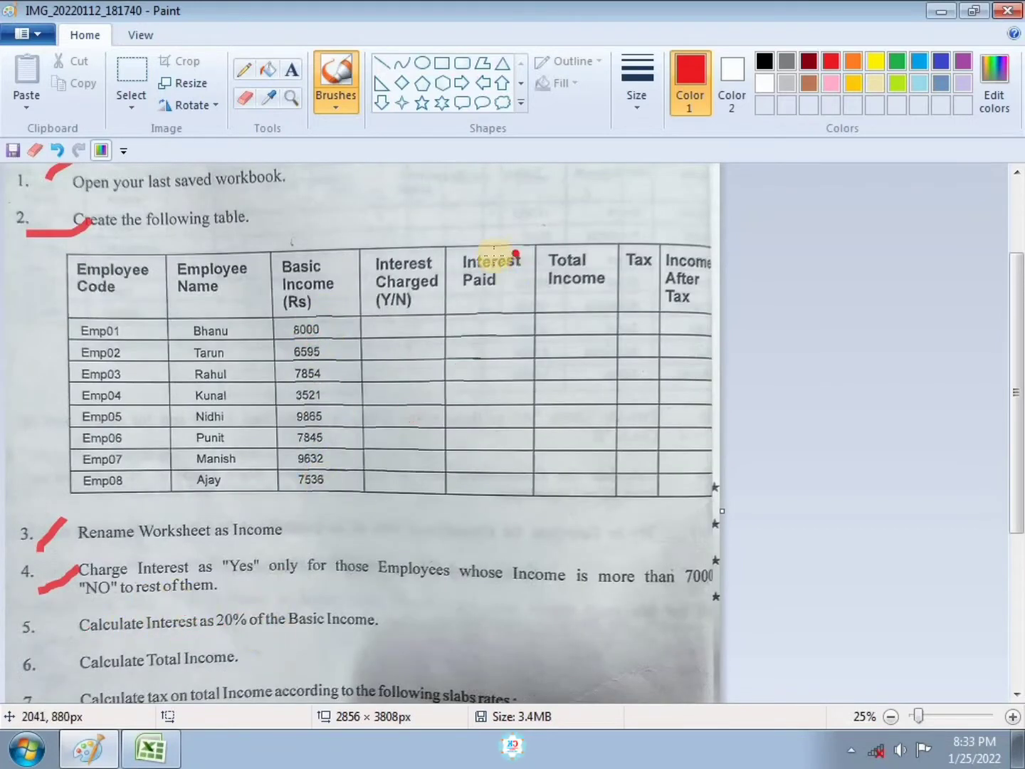
left_click(146, 749)
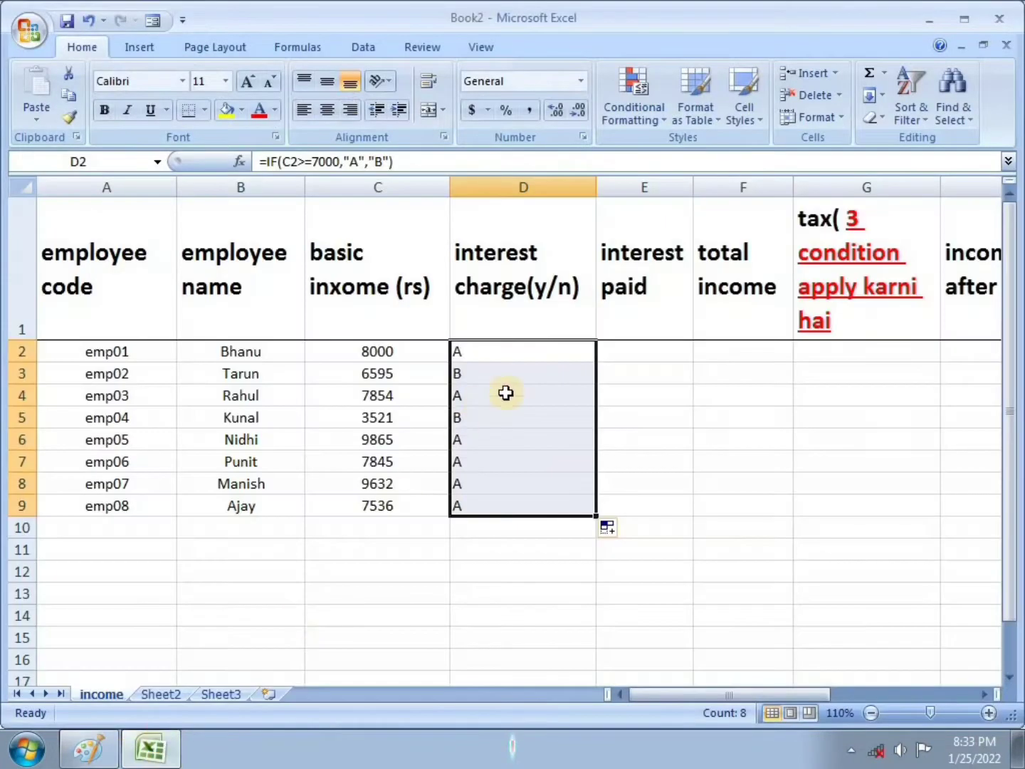
left_click(648, 350)
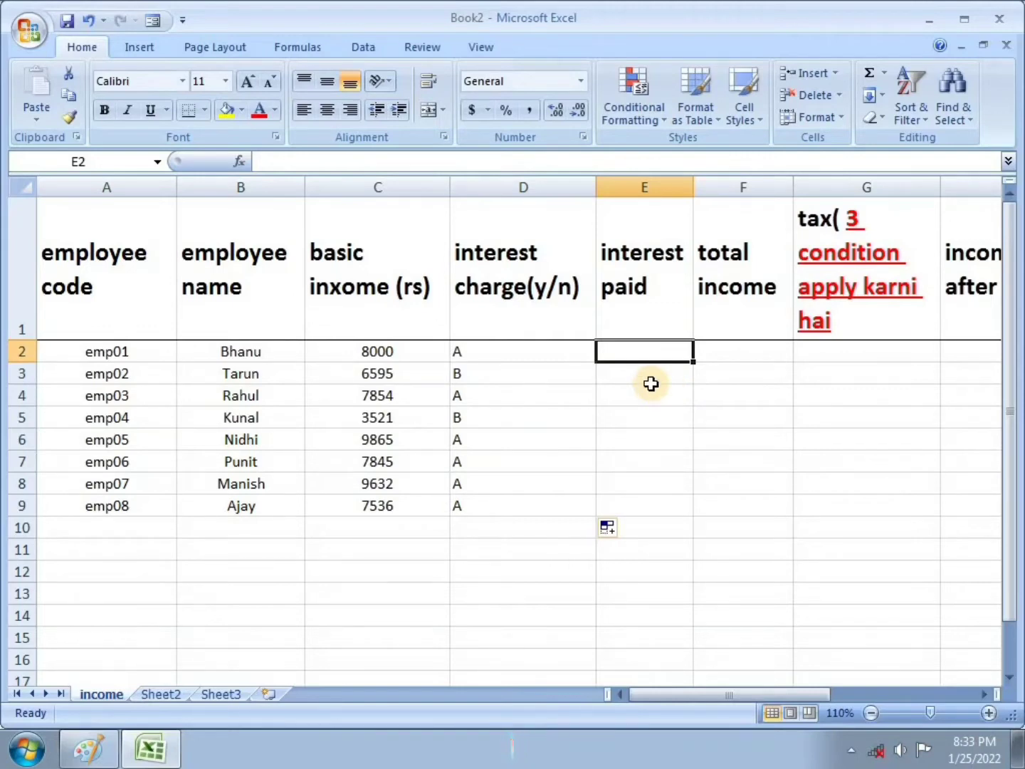
type("=")
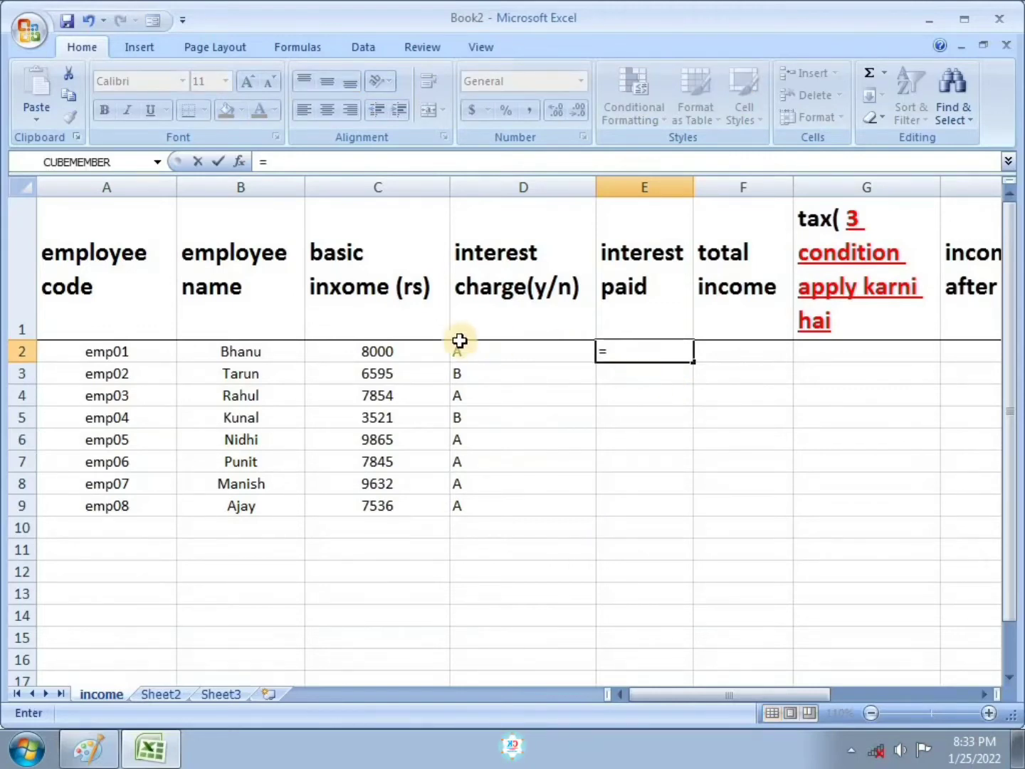
left_click(387, 353)
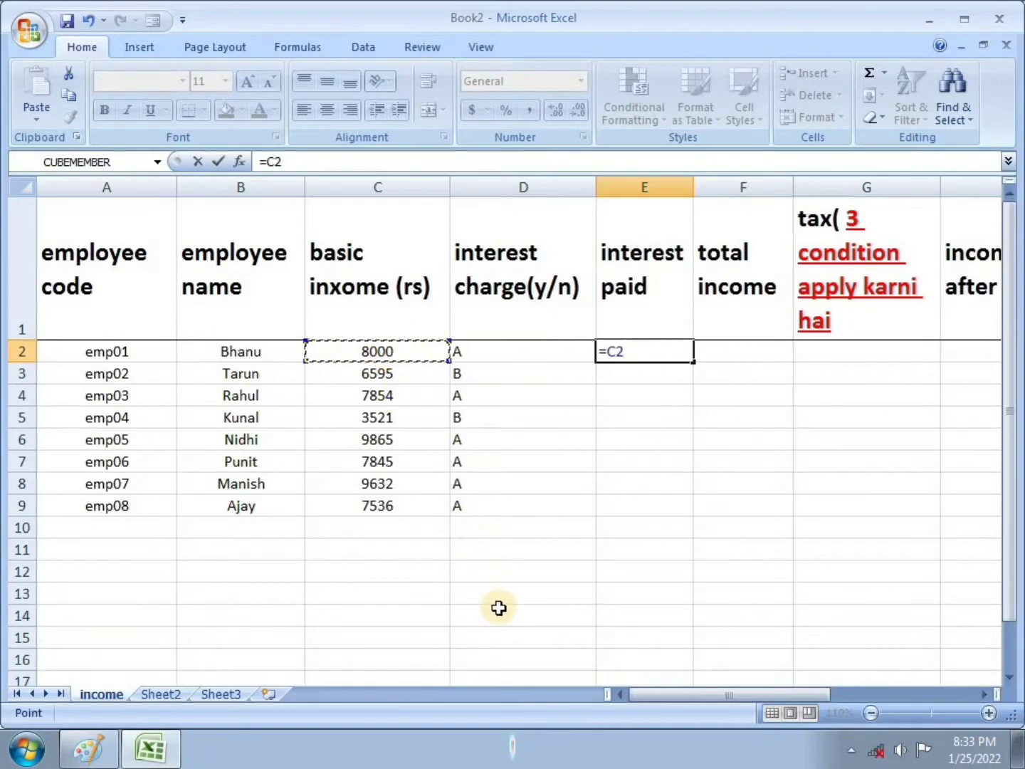
type("*")
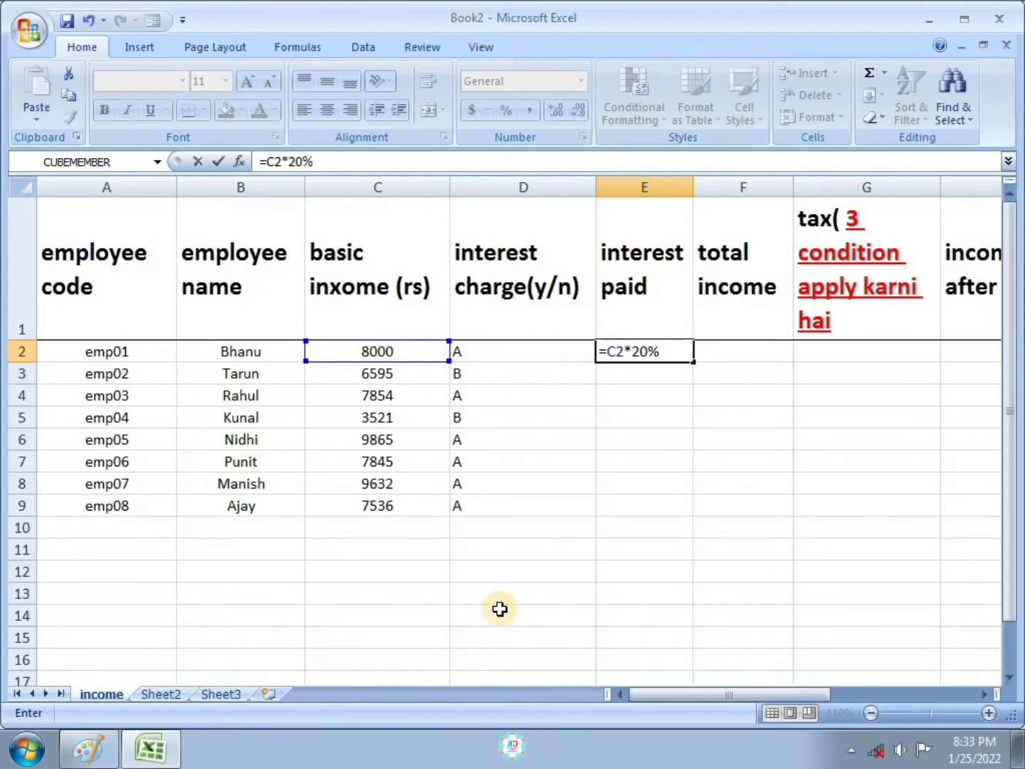
key("Return")
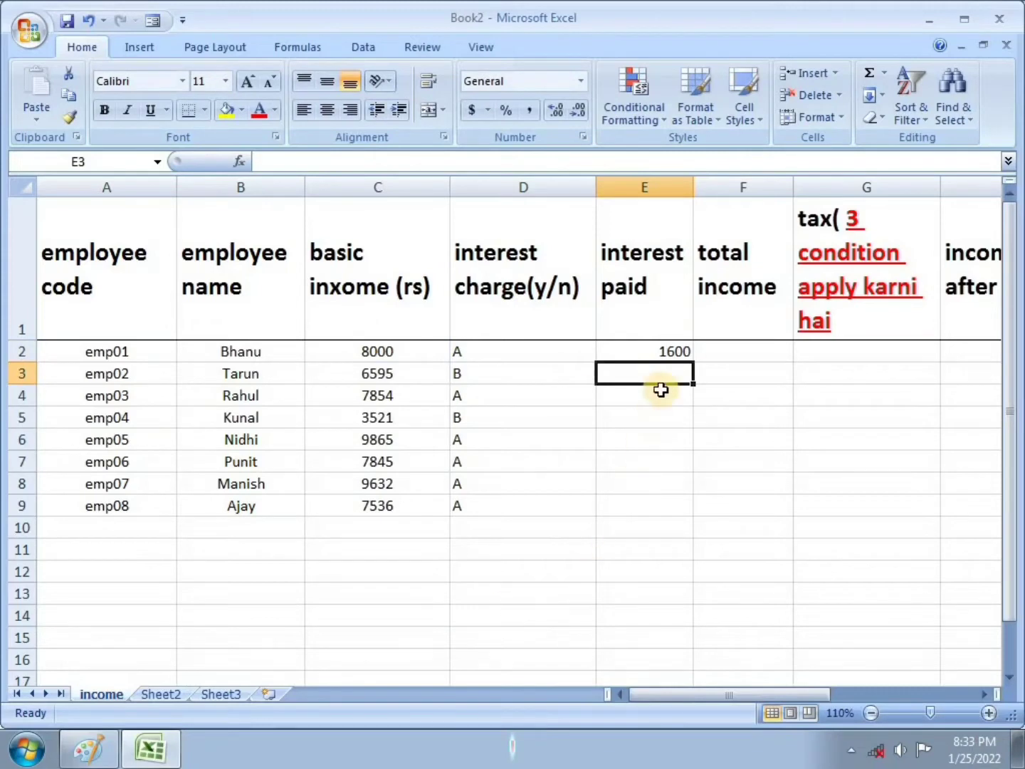
Step: Fill the interest paid formula from E2 down to E9
left_click(668, 350)
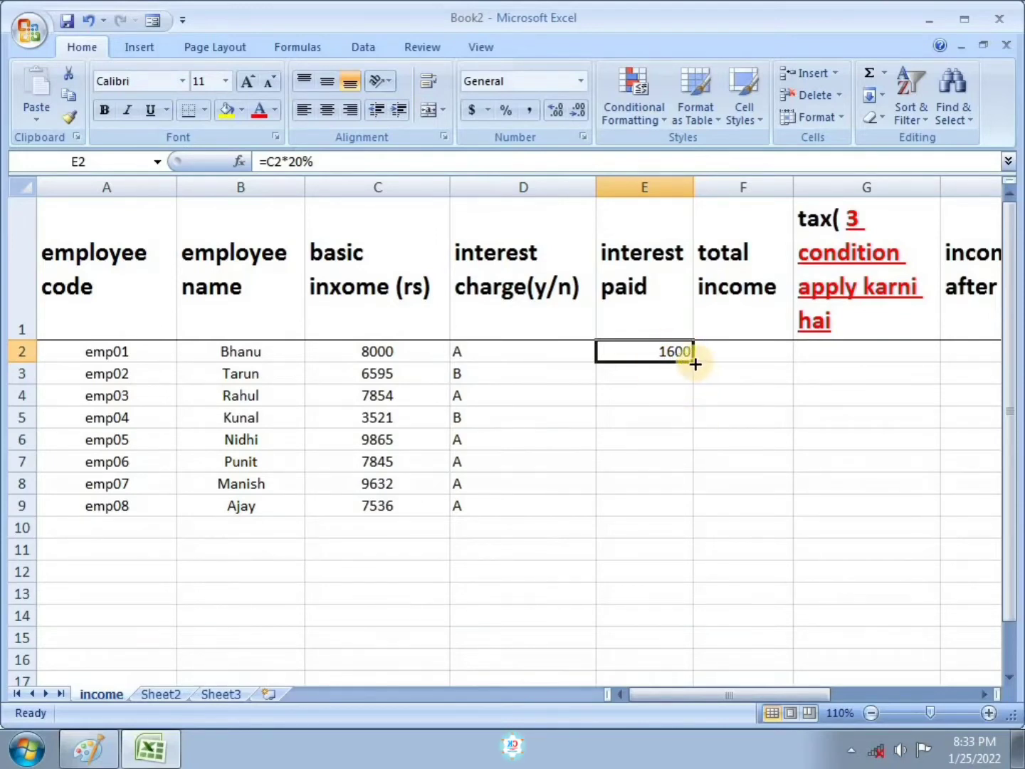
mouse_move(695, 364)
left_mouse_down()
mouse_move(705, 515)
mouse_move(695, 359)
left_mouse_up()
double_click(695, 364)
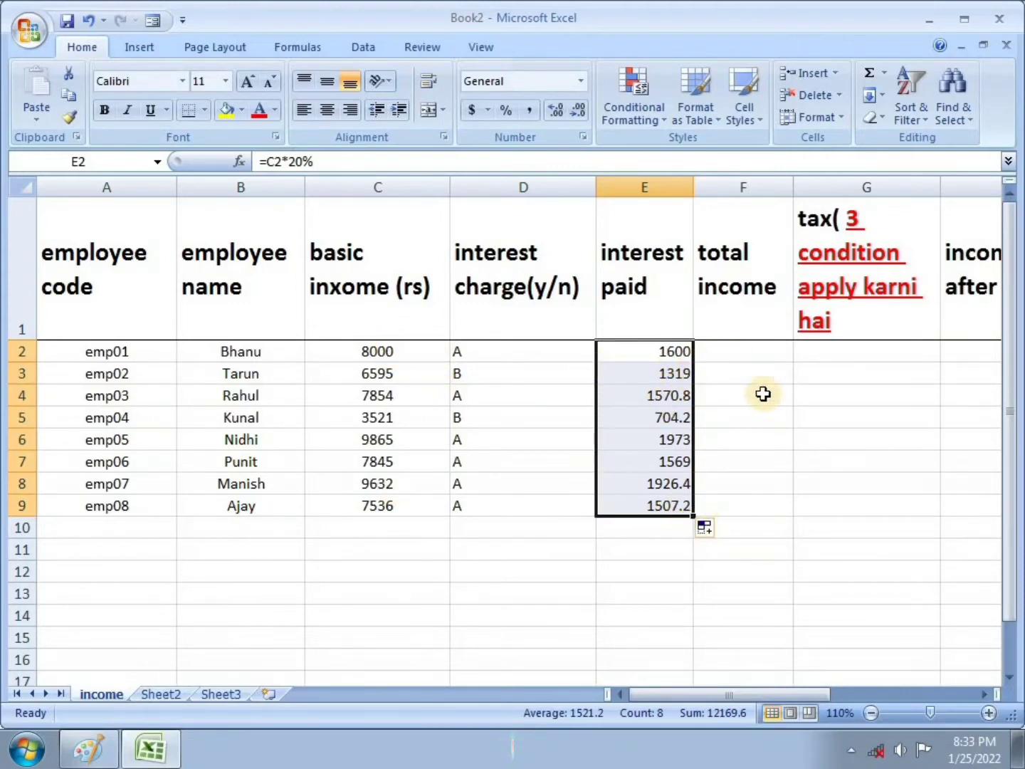
Step: Enter =SUM(C2,E2) in F2 of the total income column and fill it down to F9
left_click(748, 350)
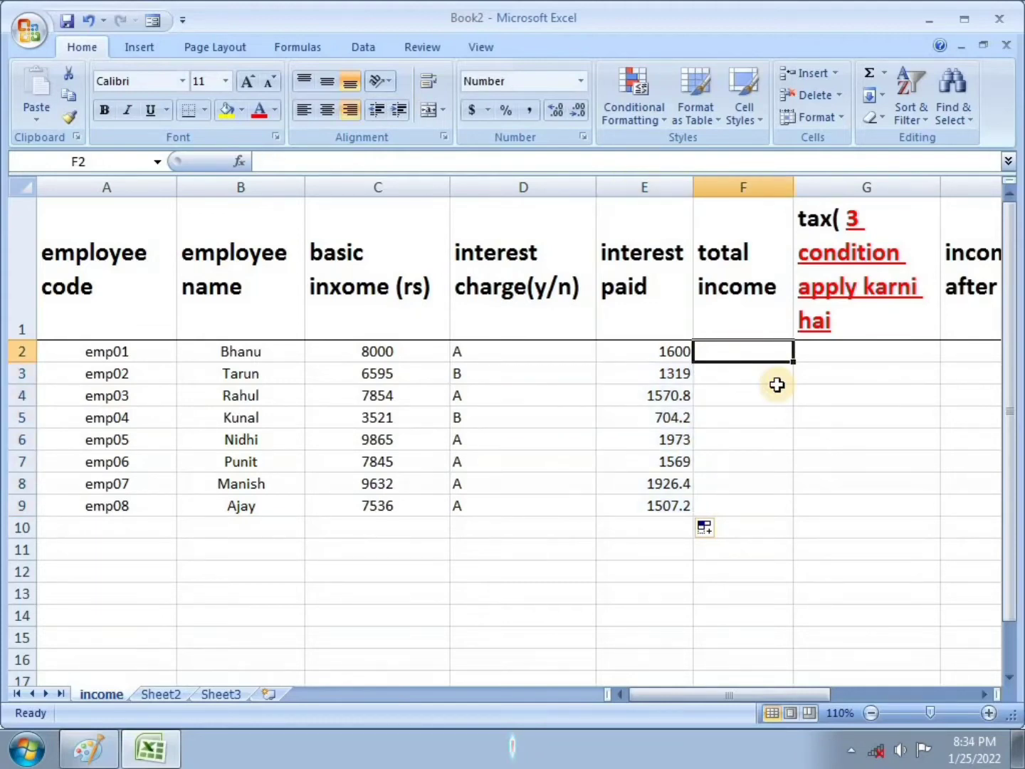
type("=")
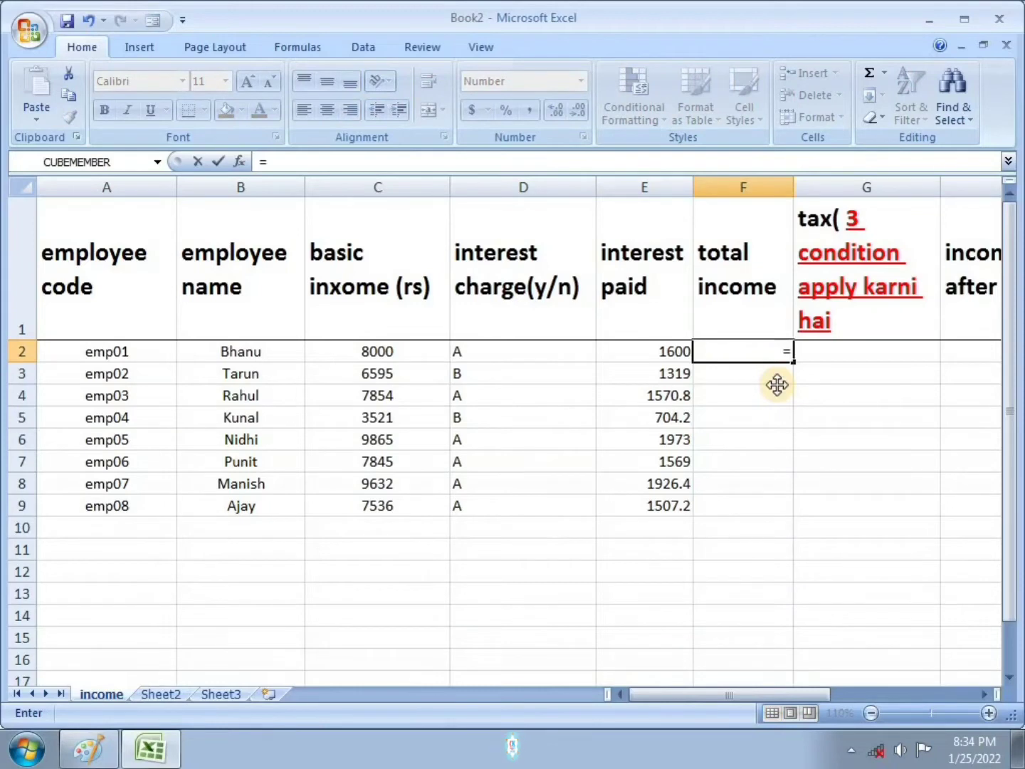
type("sum")
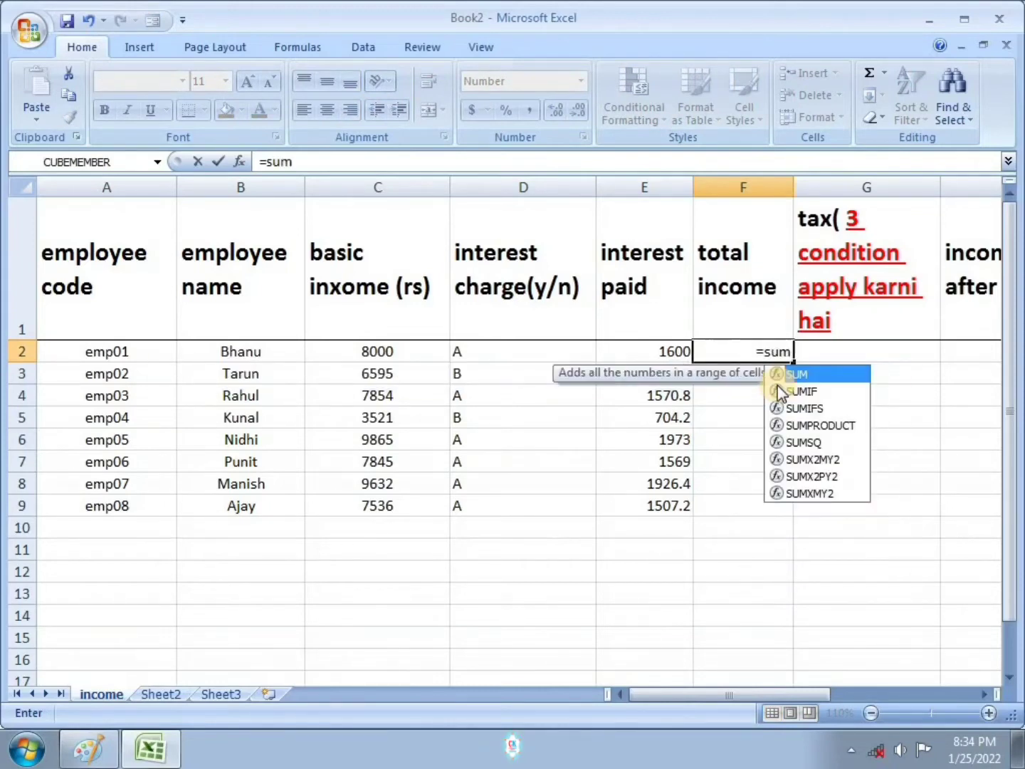
left_click(809, 374)
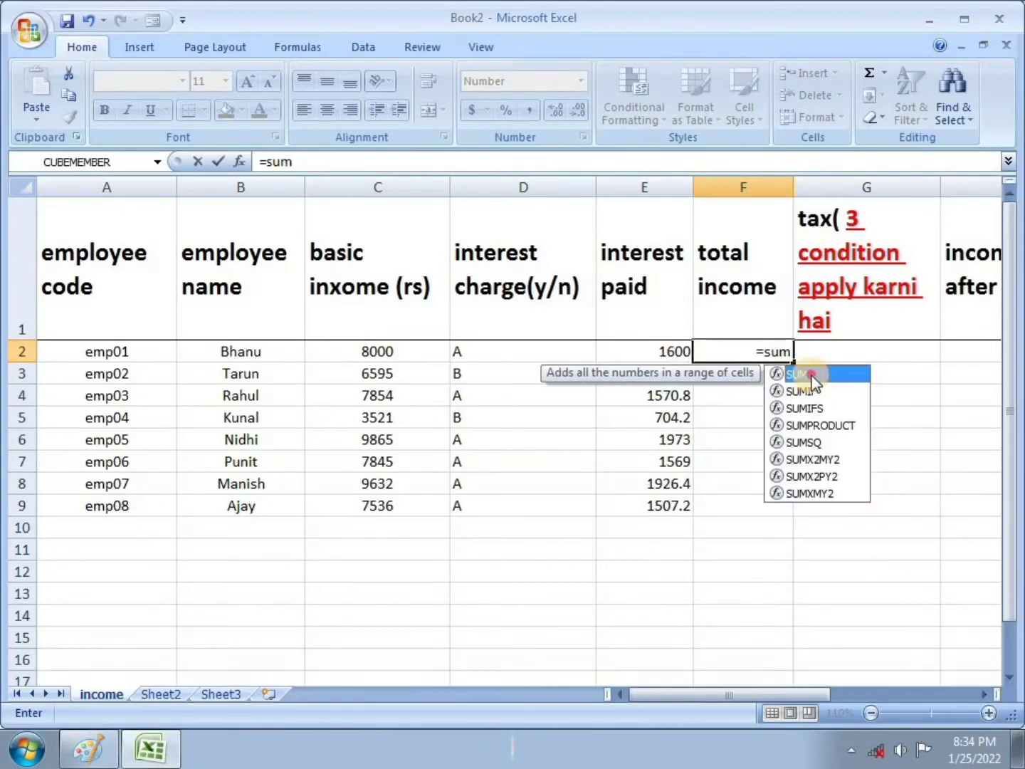
left_click(808, 375)
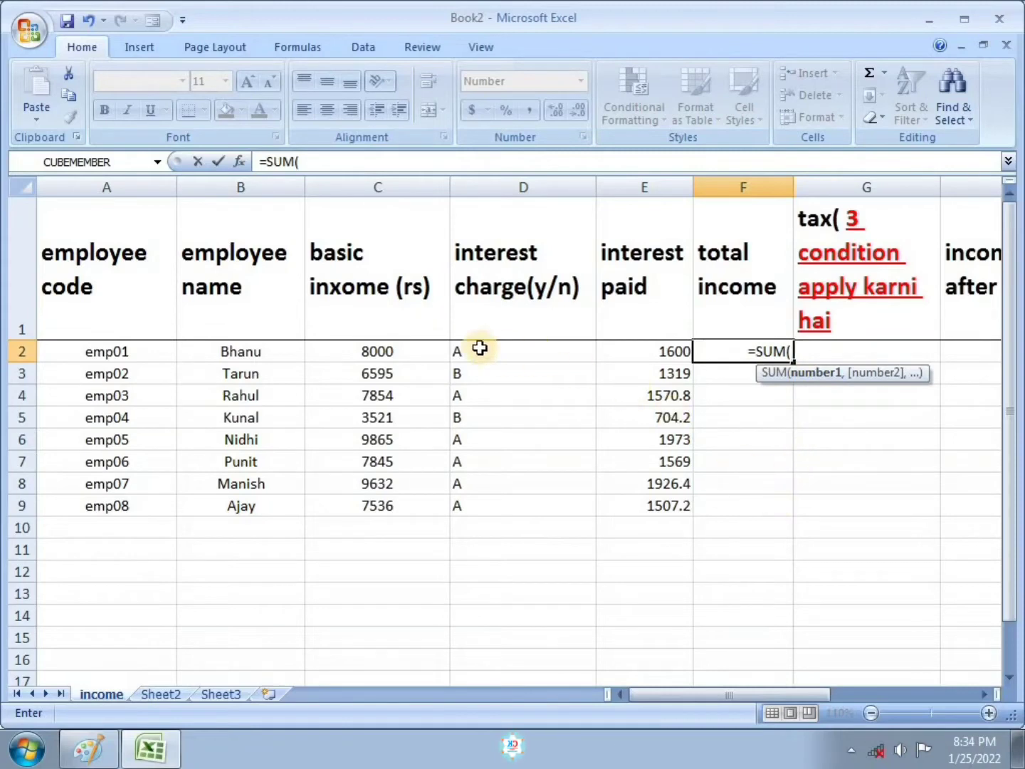
left_click(377, 356)
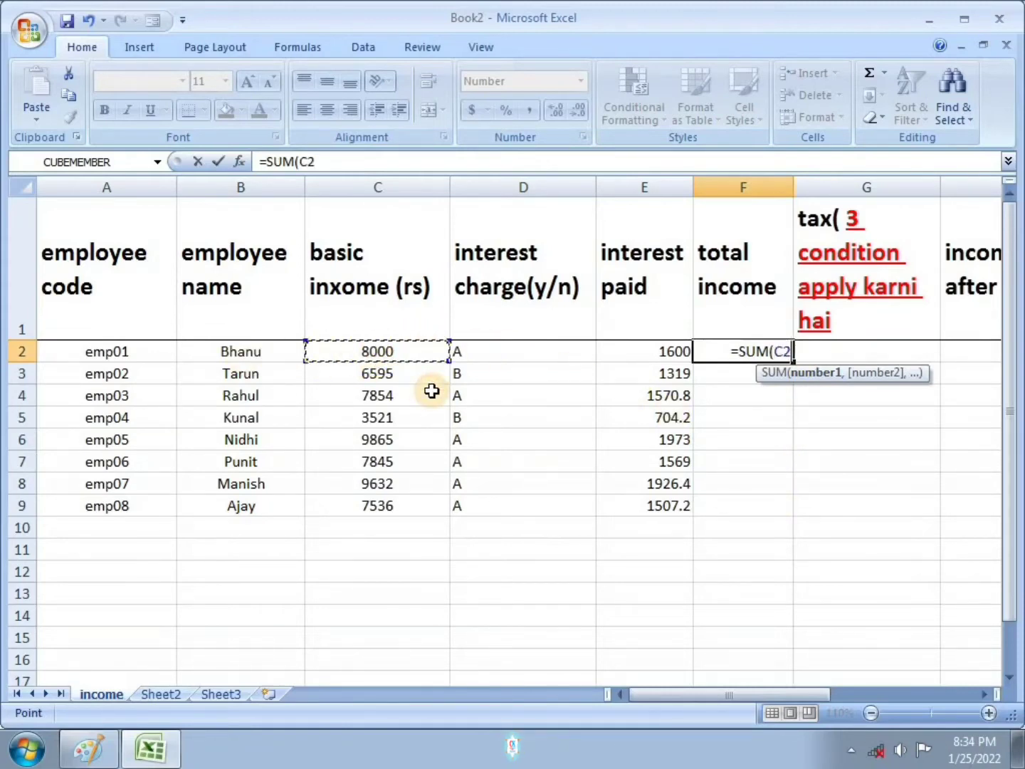
type(",")
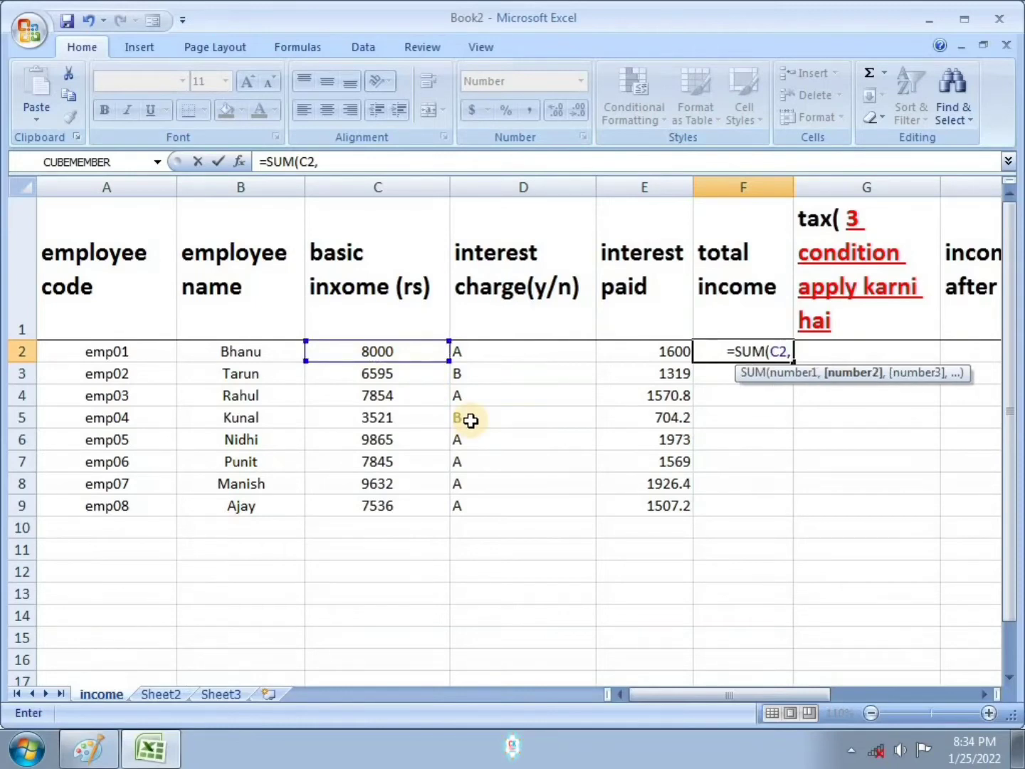
left_click(663, 354)
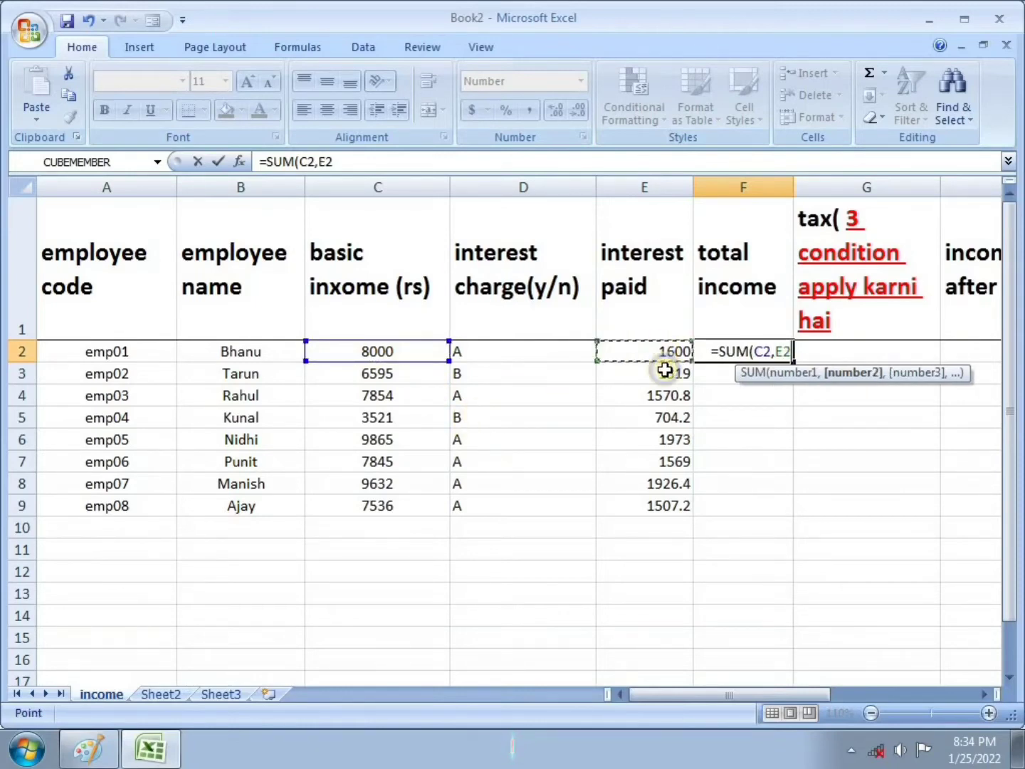
type(")")
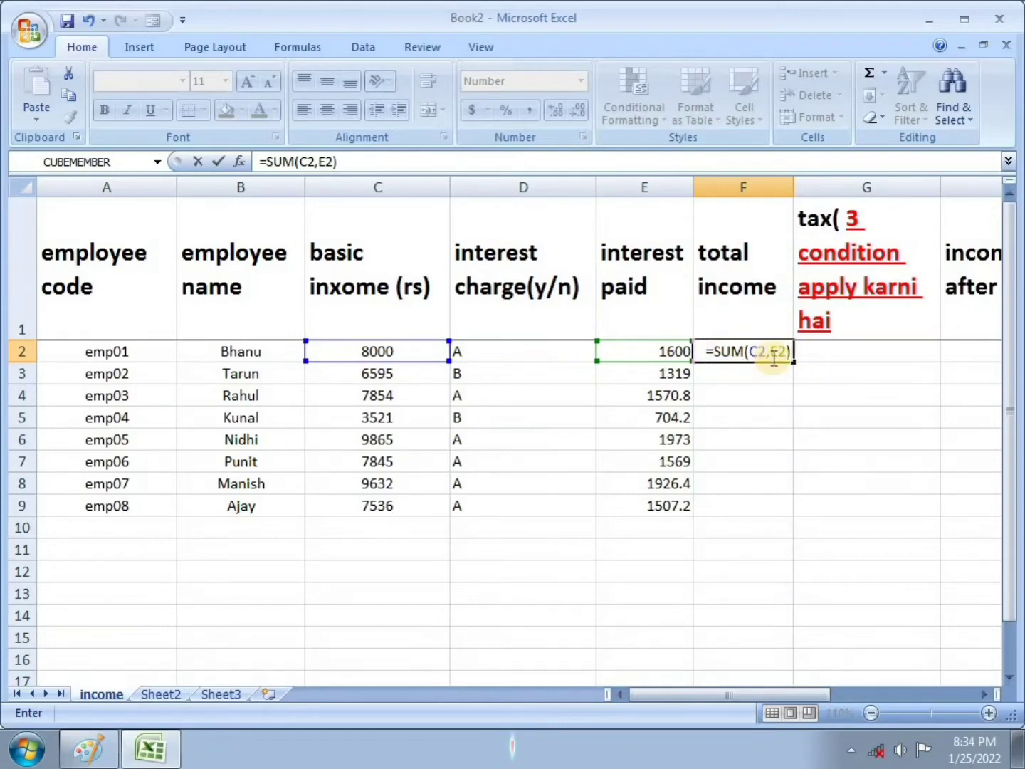
key("Return")
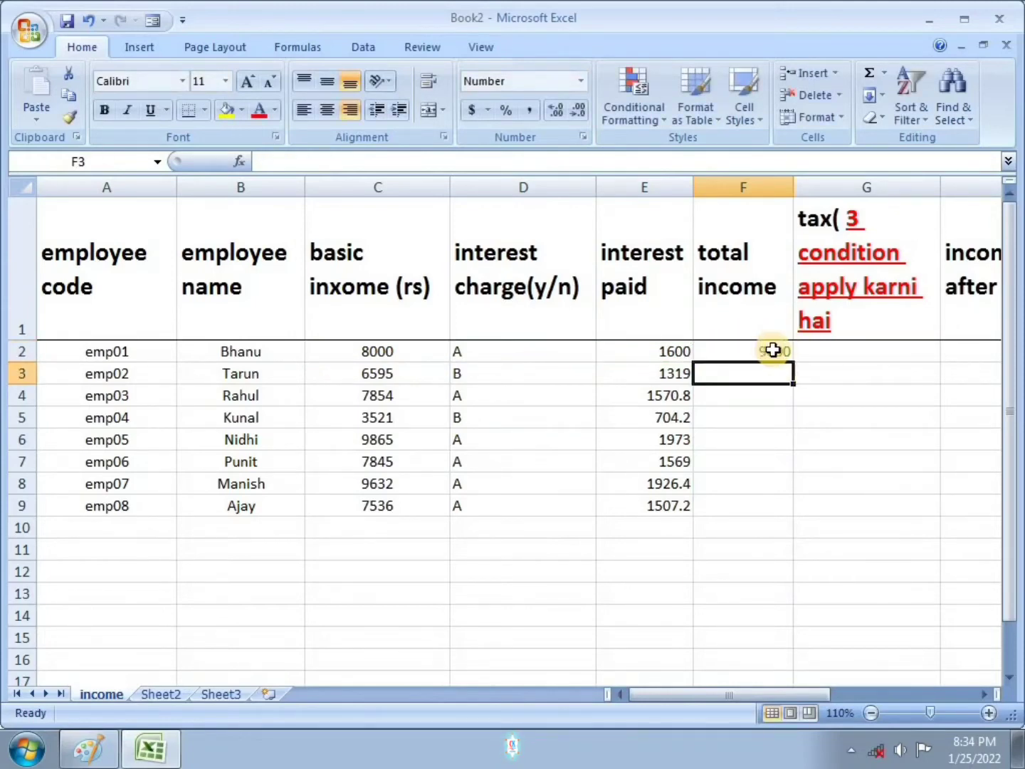
left_click(775, 351)
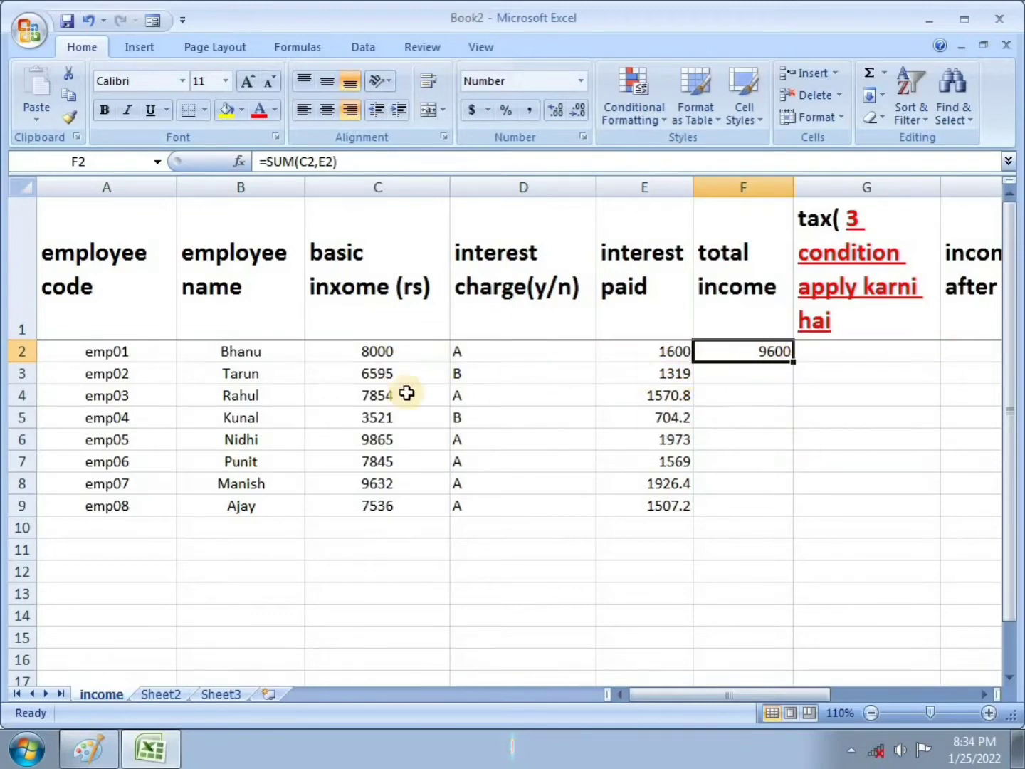
double_click(794, 363)
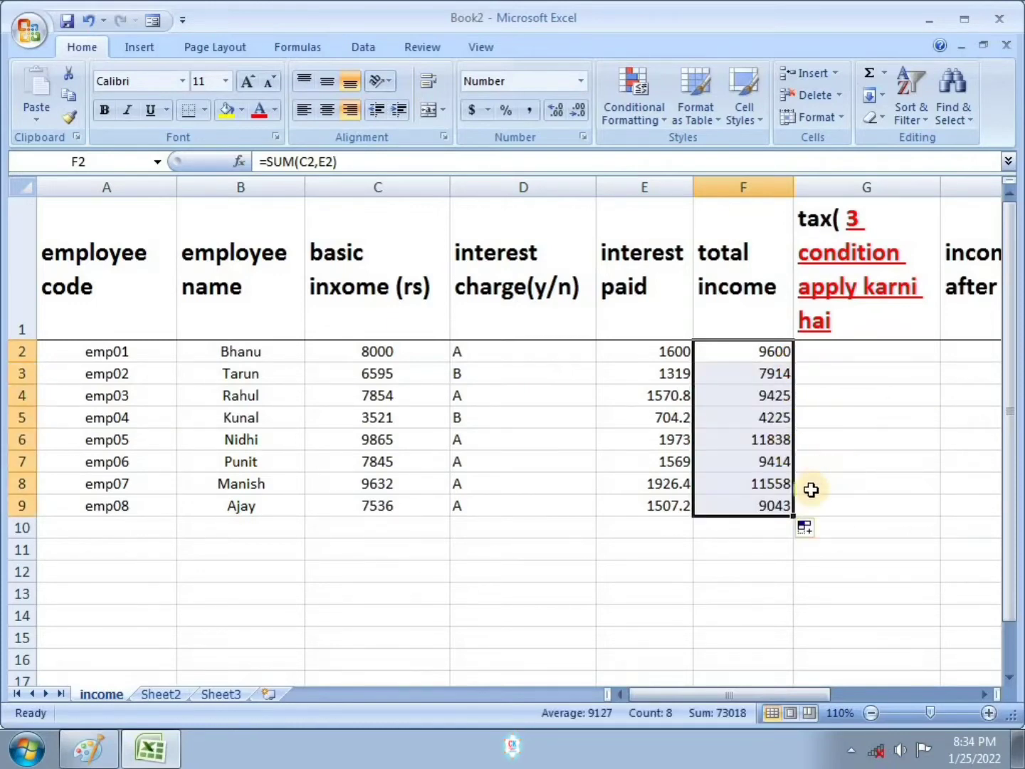
Step: Switch to Paint and mark tasks 5 and 6, interest and total income, with red brush strokes beside their numbers
left_click(101, 753)
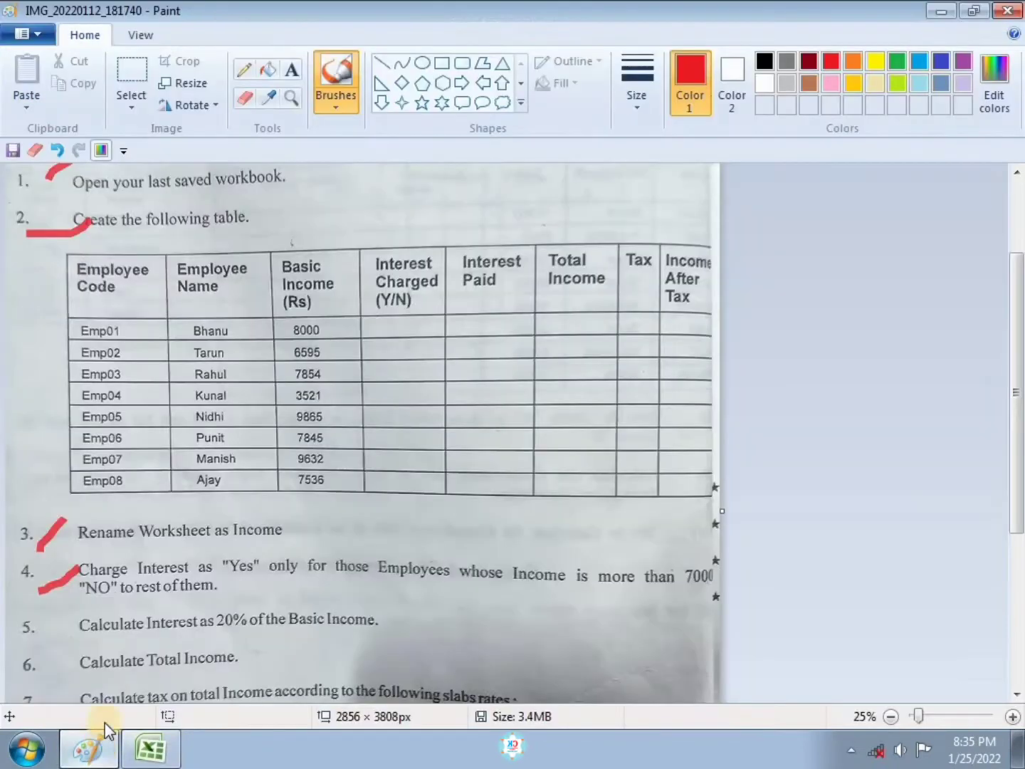
left_click_drag(31, 638, 52, 607)
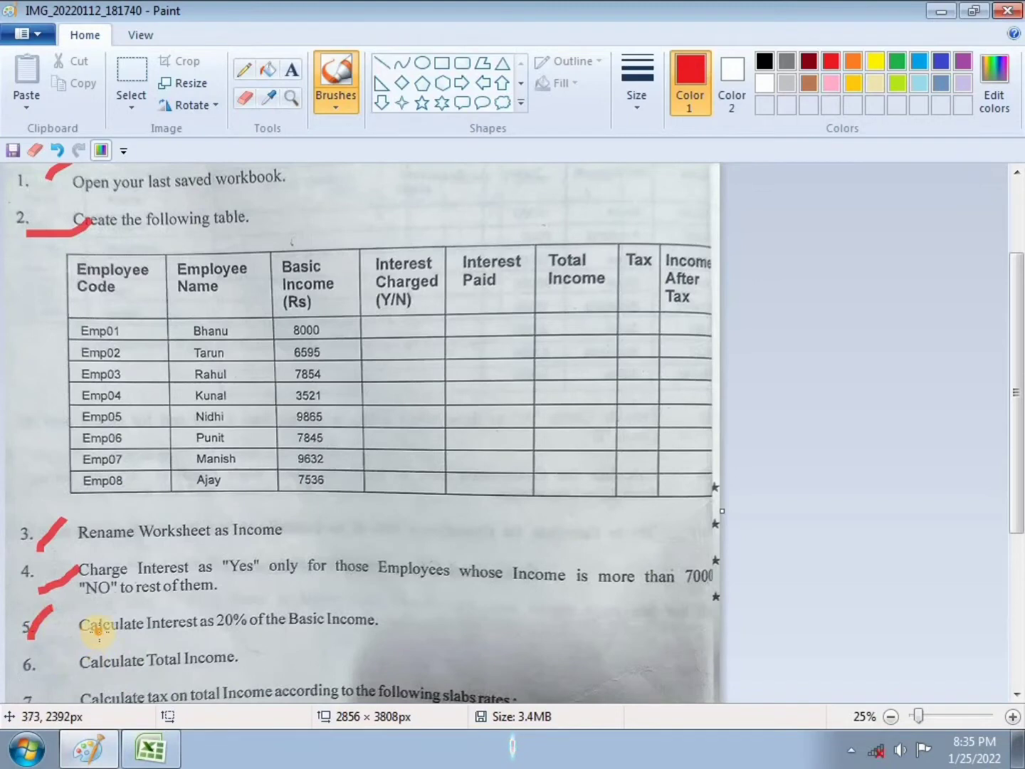
scroll(99, 625, "down", 3)
left_click_drag(44, 534, 83, 513)
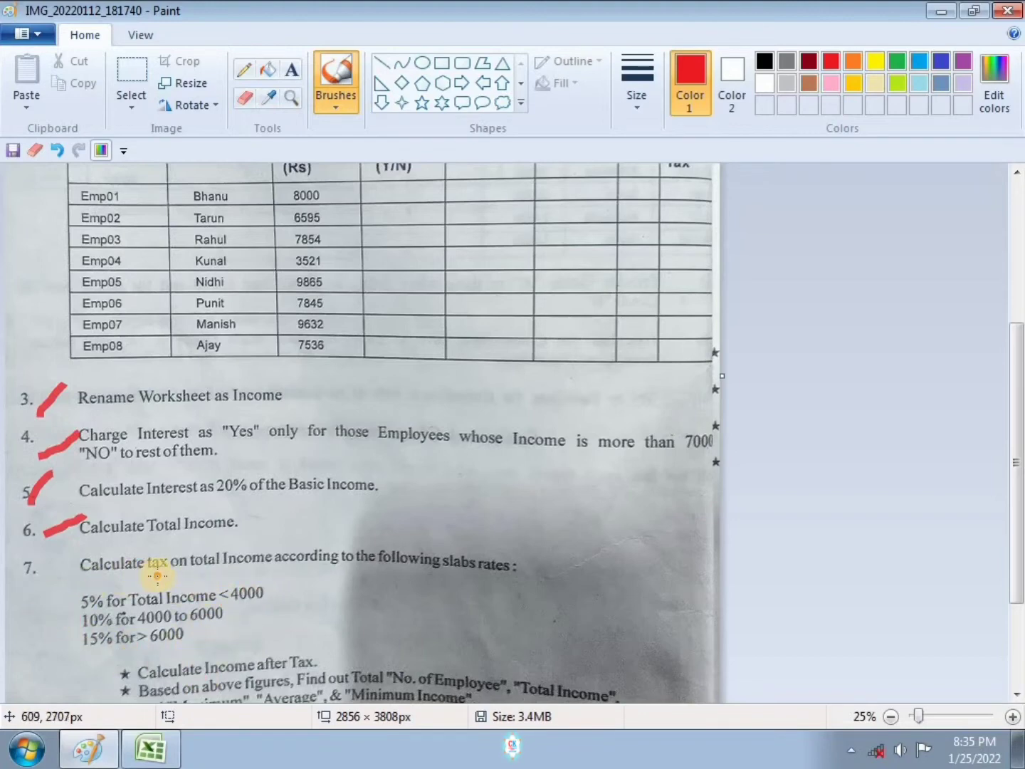
Step: Select G2 in Excel's tax column, switch back to Paint and mark the 5%, 10% and 15% tax slabs with red brush strokes
left_click(274, 592)
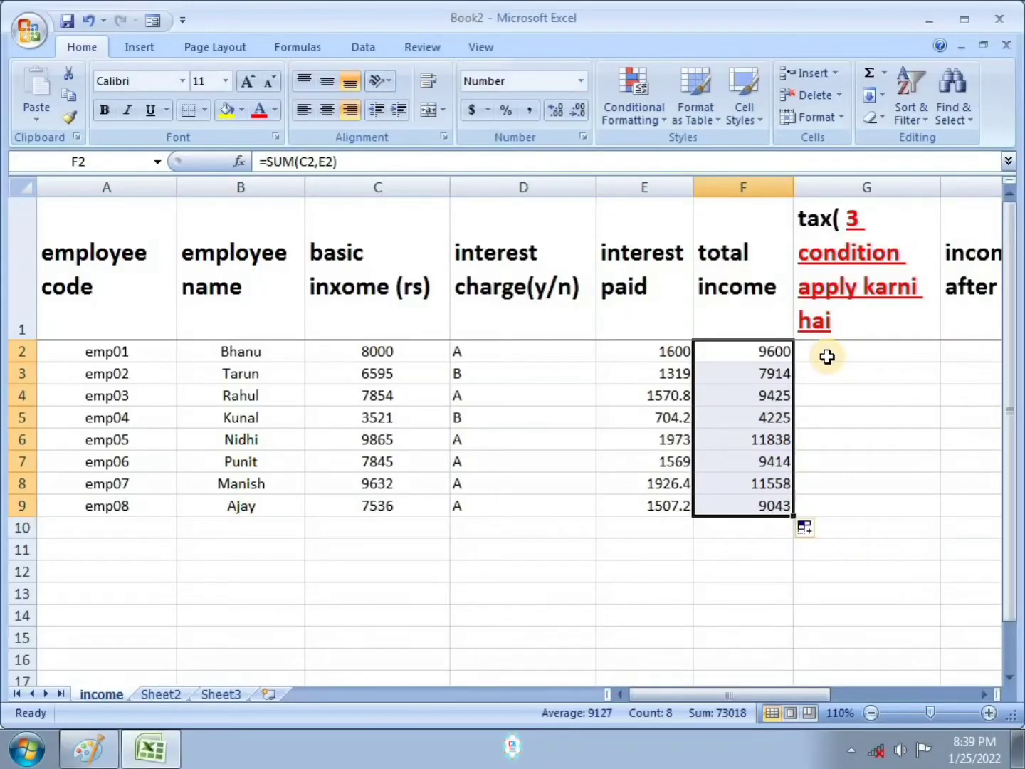
left_click(828, 355)
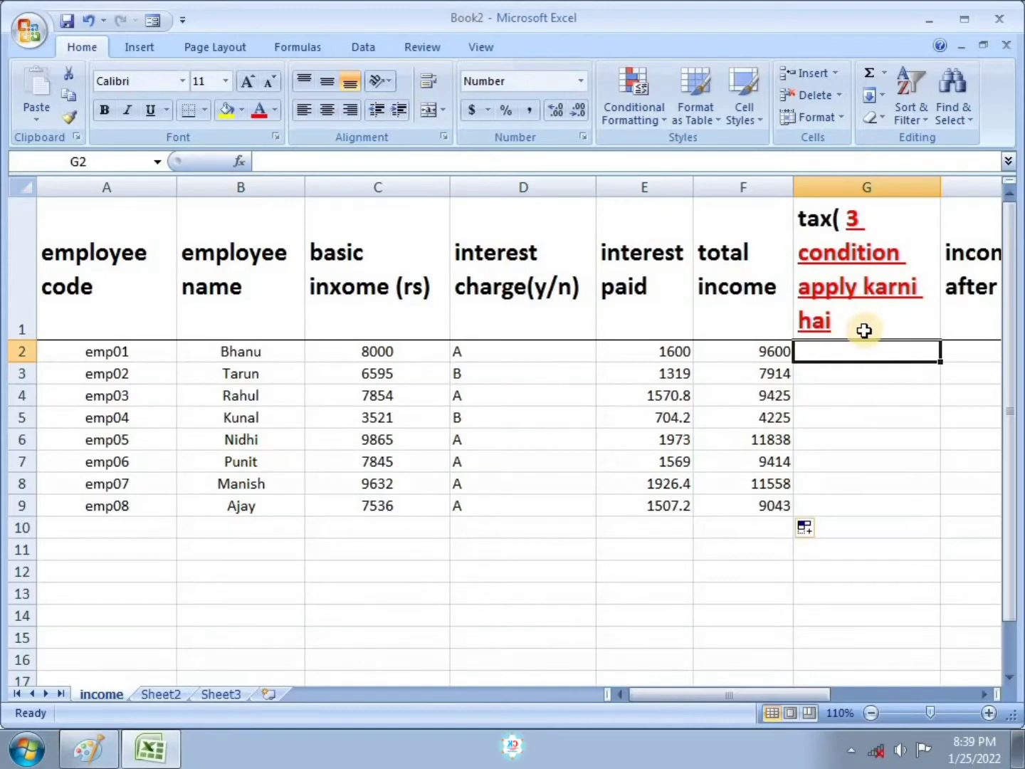
left_click(88, 749)
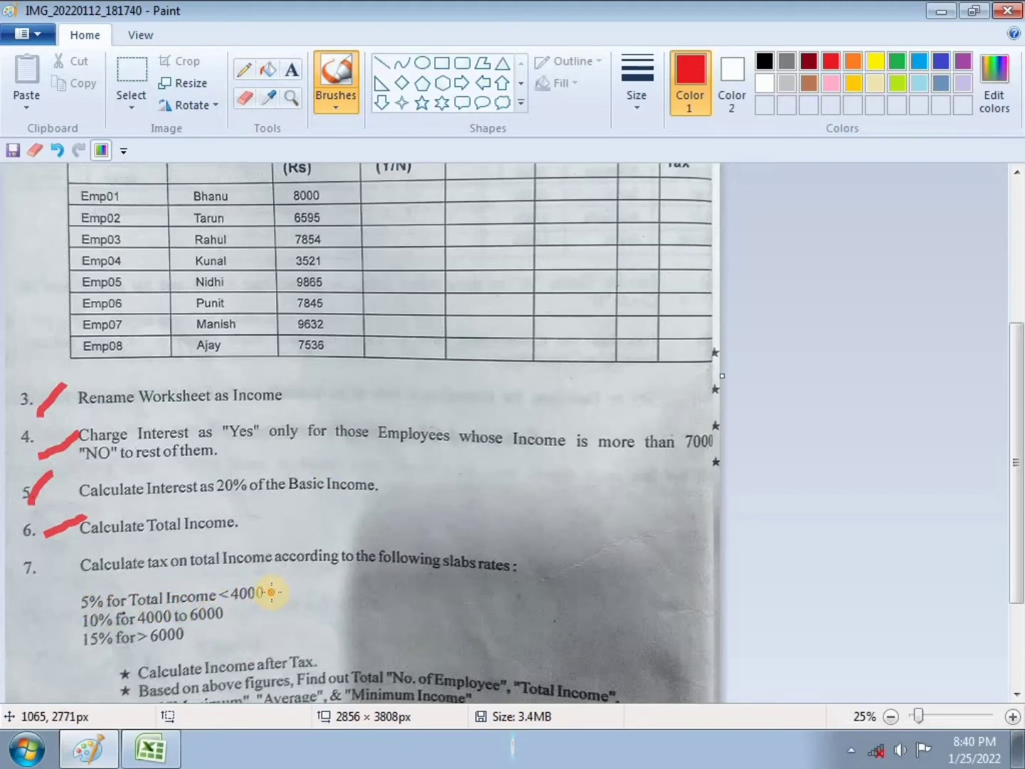
left_click_drag(272, 594, 301, 600)
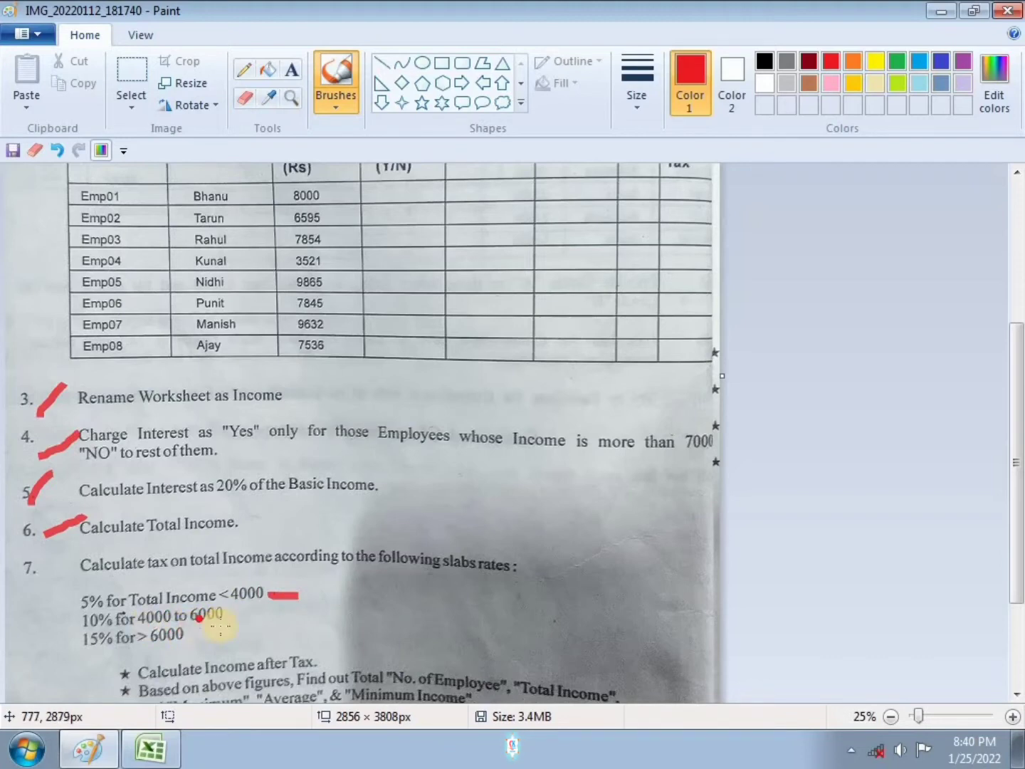
left_click_drag(239, 617, 267, 610)
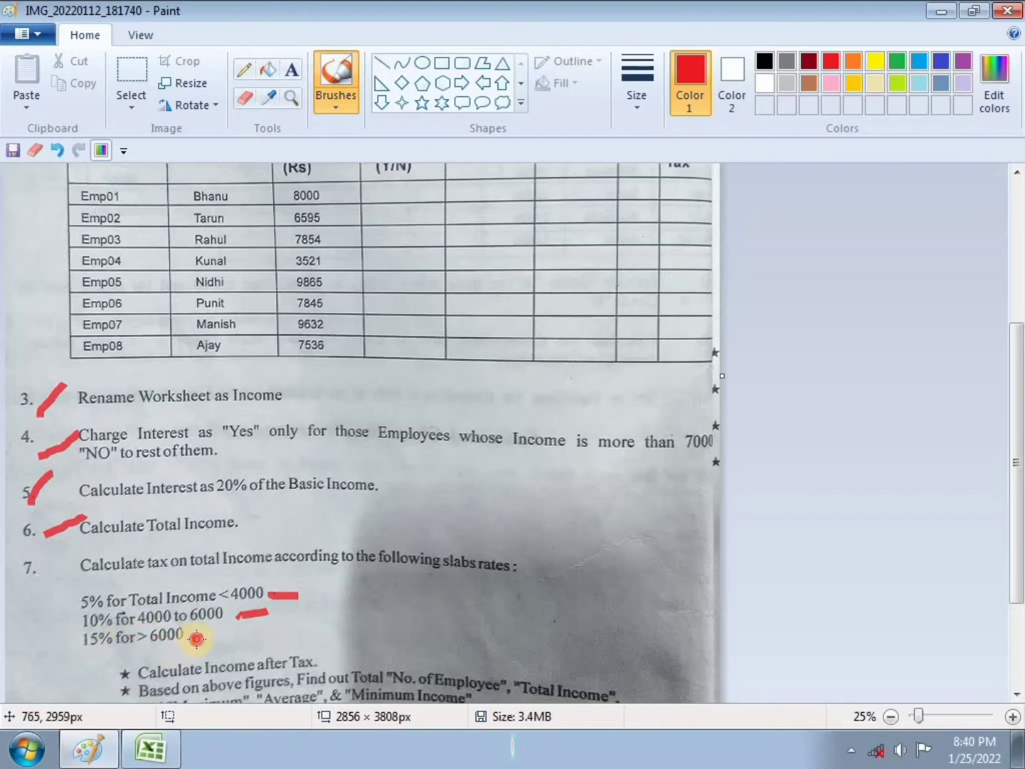
left_click_drag(195, 637, 267, 610)
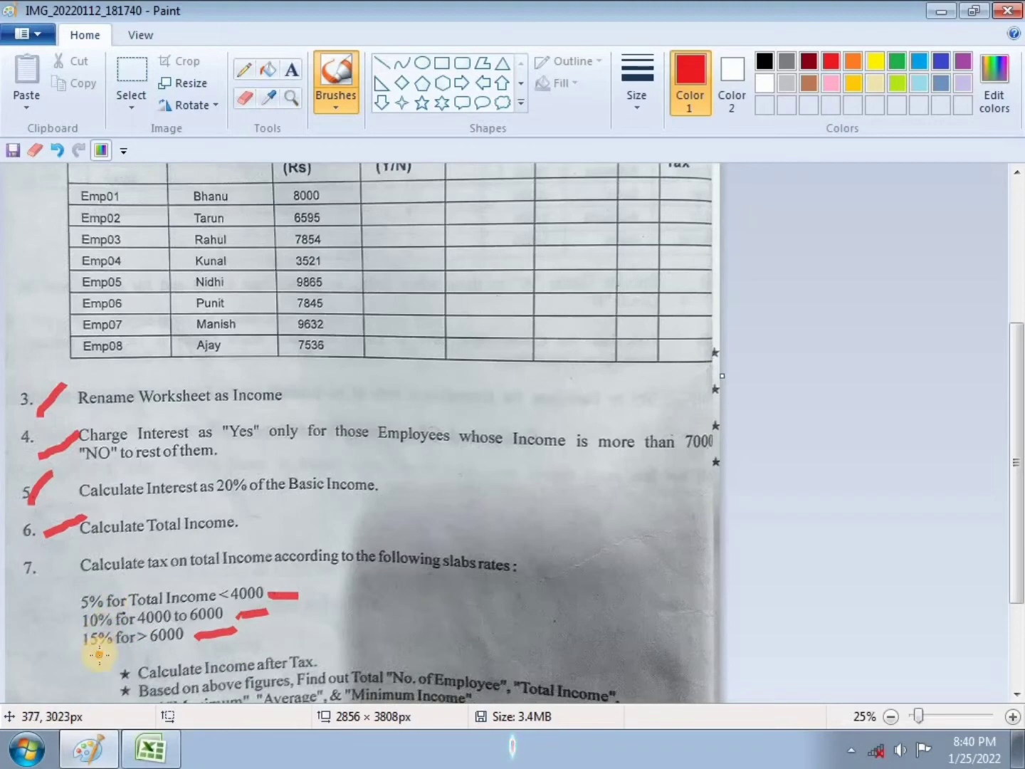
left_click(413, 586)
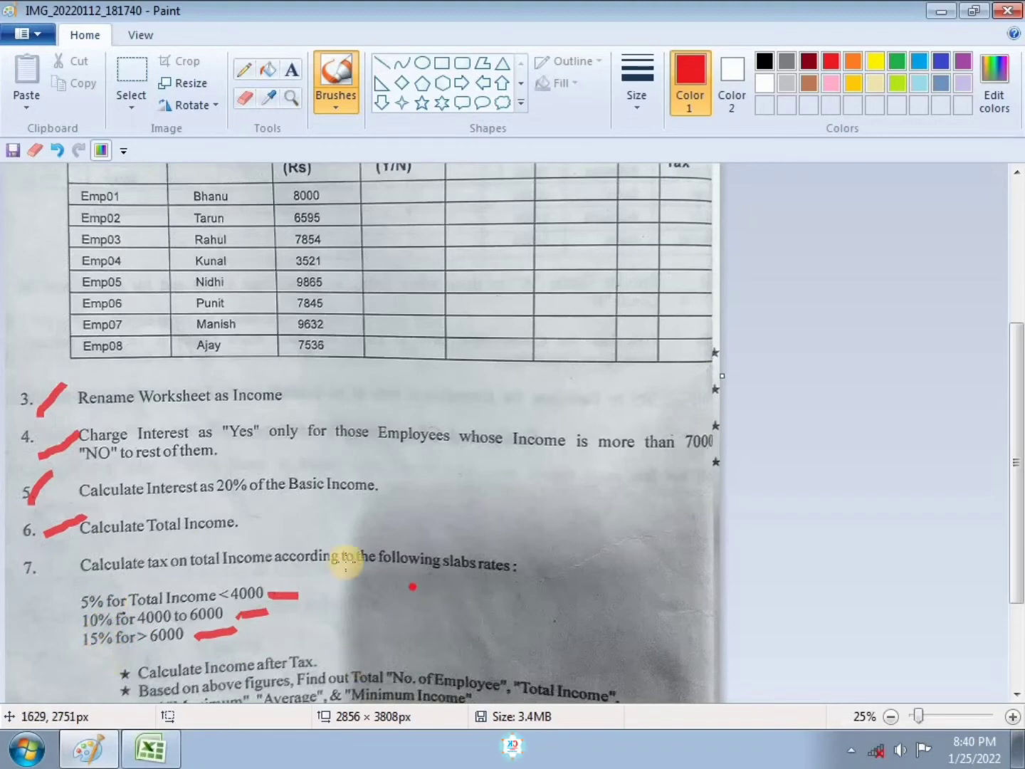
Step: Switch to Excel and begin the tax formula in G2 with the first slab condition, =IF(F2<4000,F2*5%
left_click(162, 757)
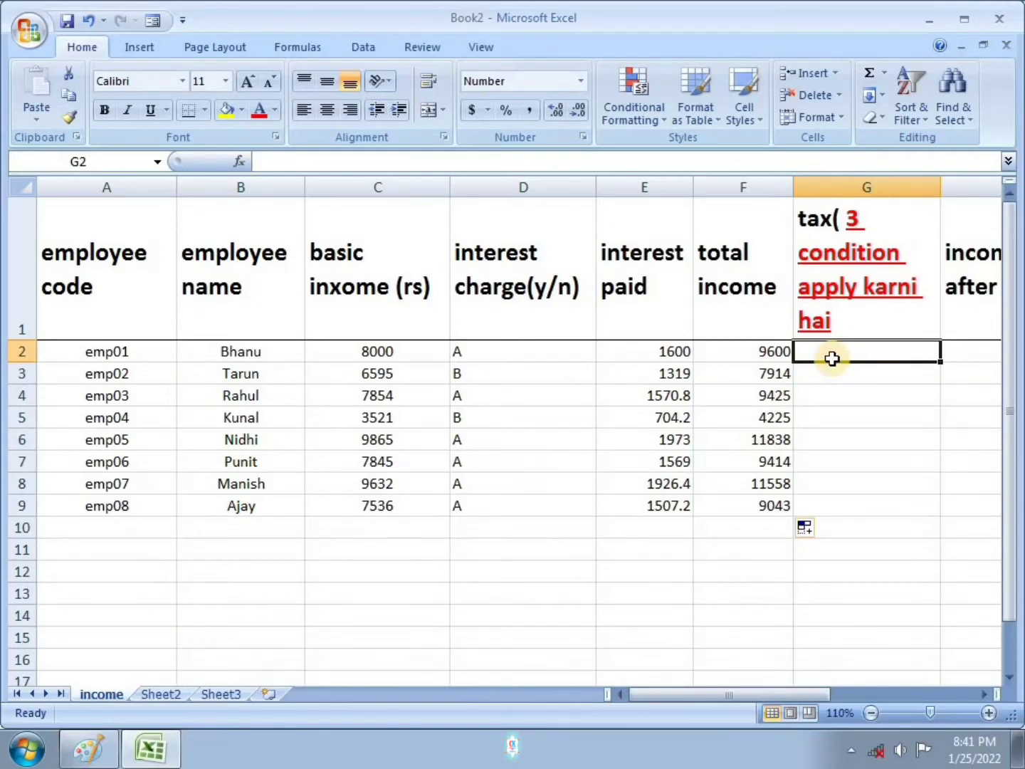
type("=")
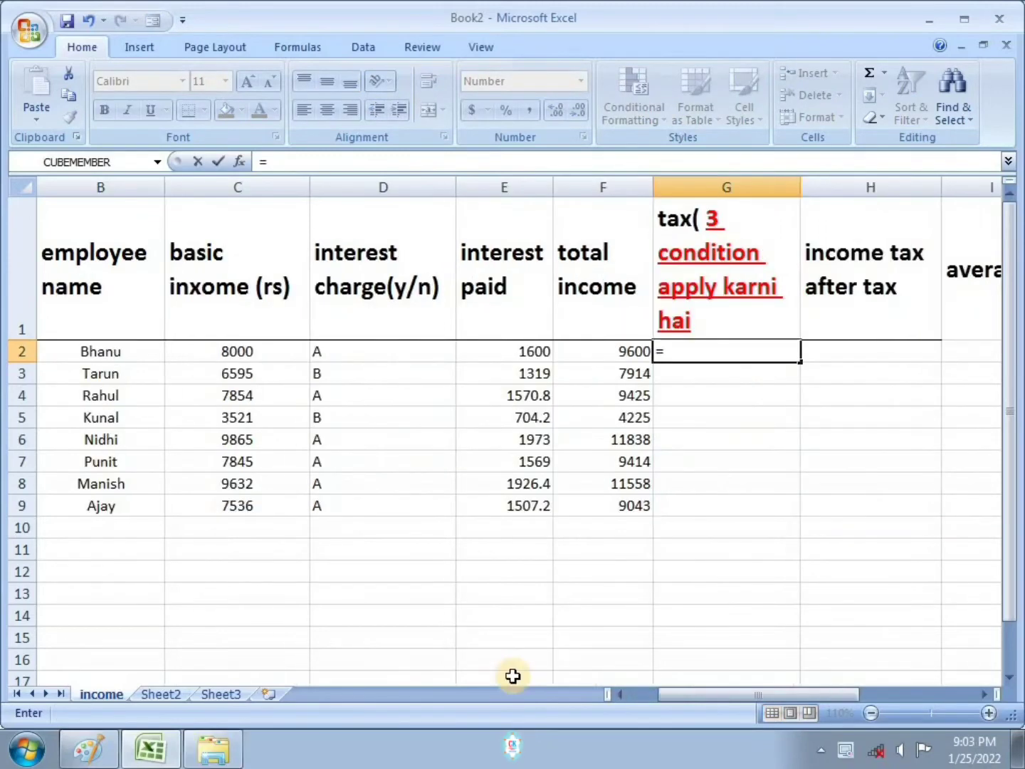
type("if")
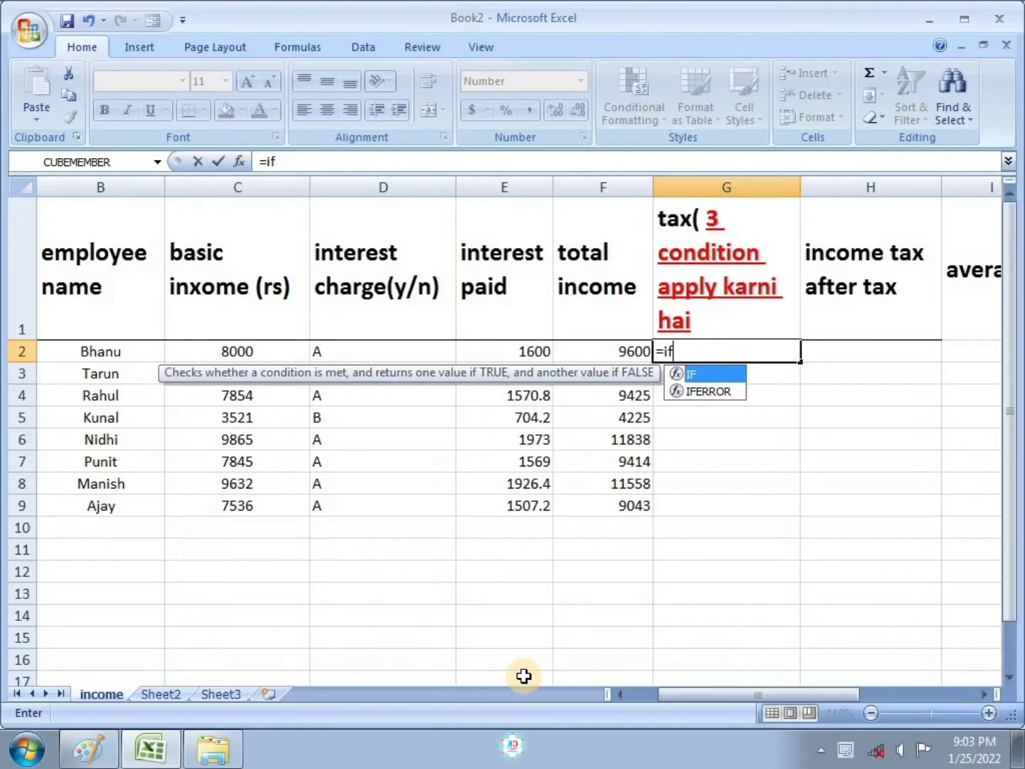
key("Tab")
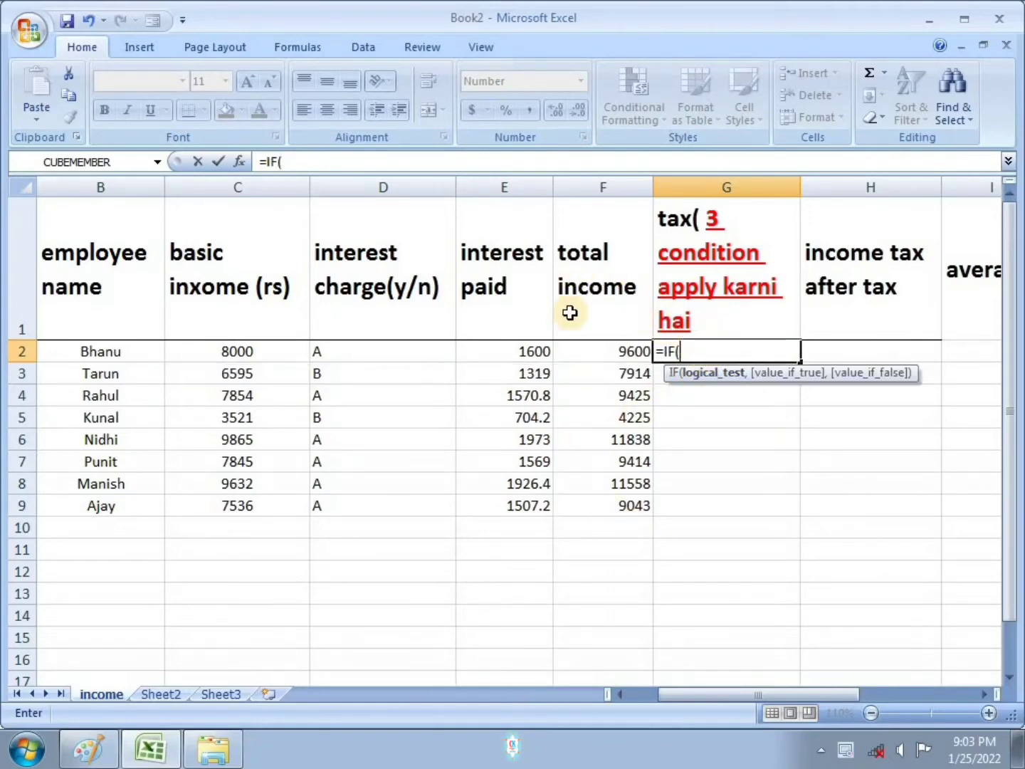
left_click(625, 350)
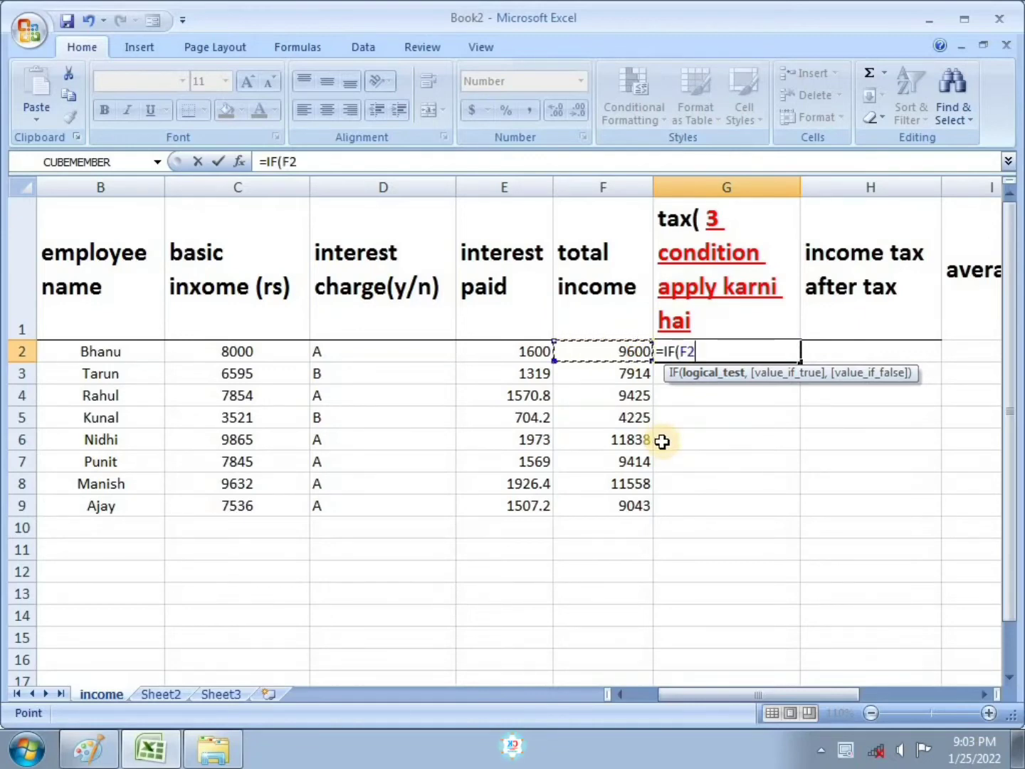
type("<")
type("4")
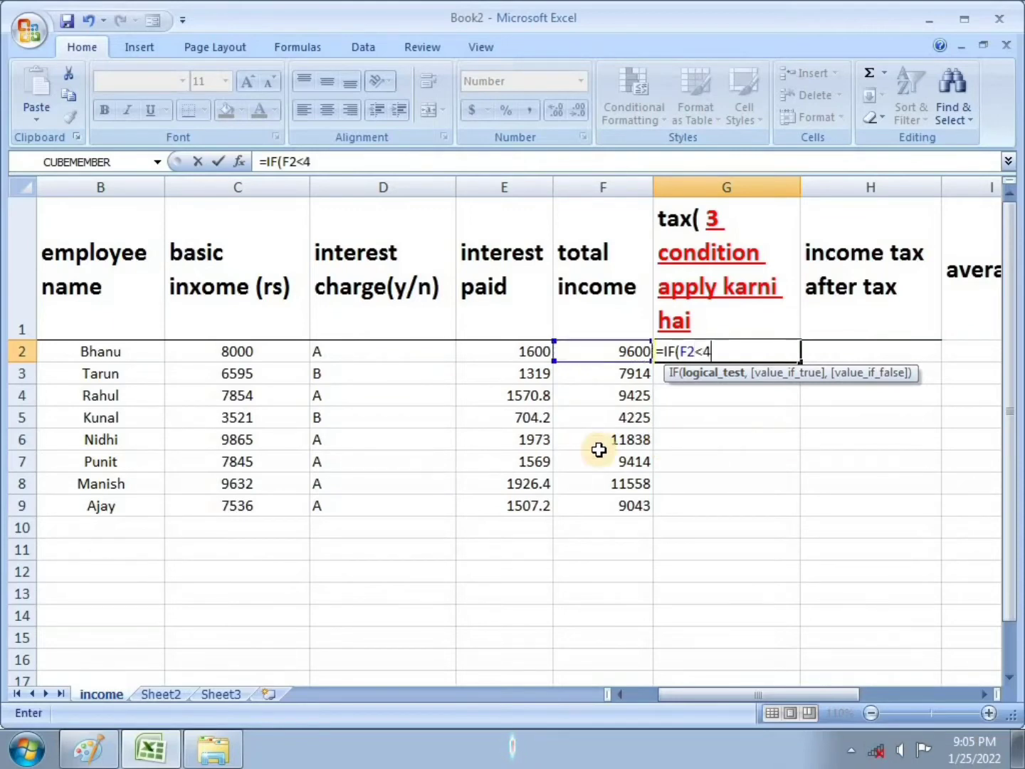
type("000")
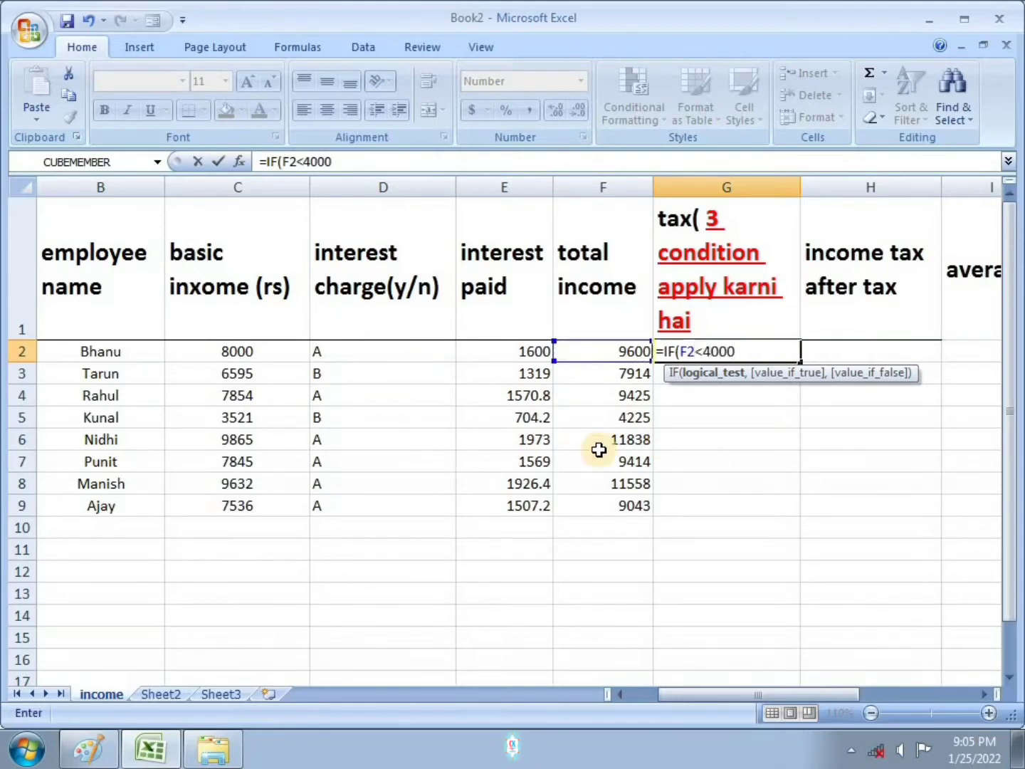
type(",")
left_click(617, 353)
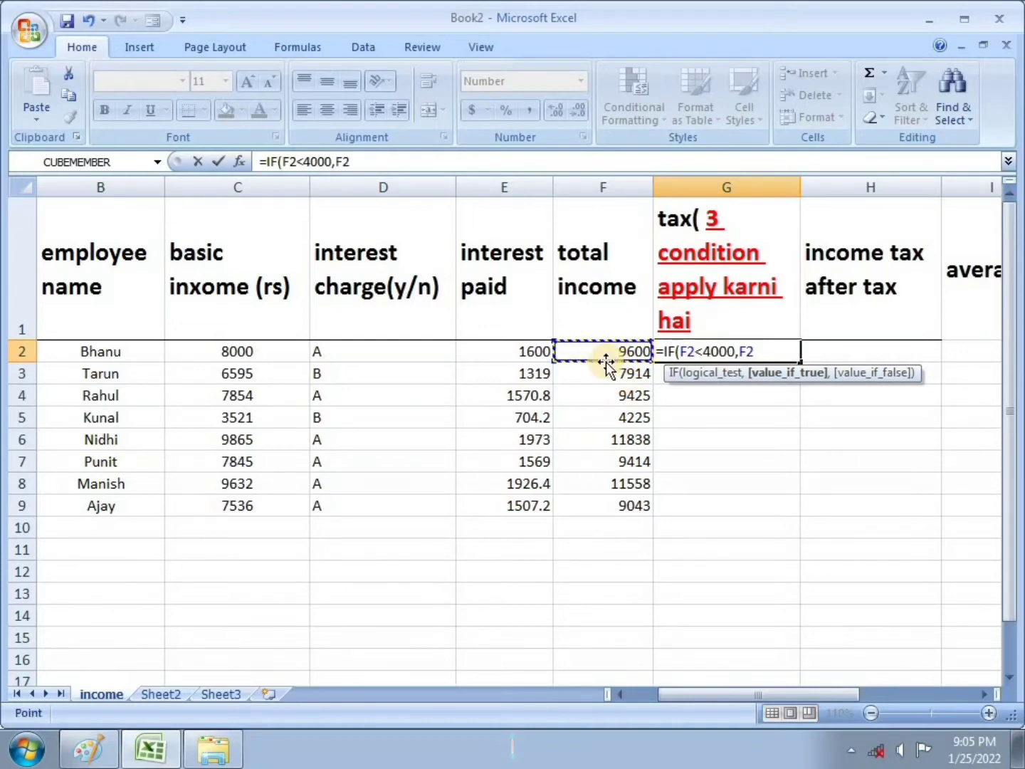
type("*")
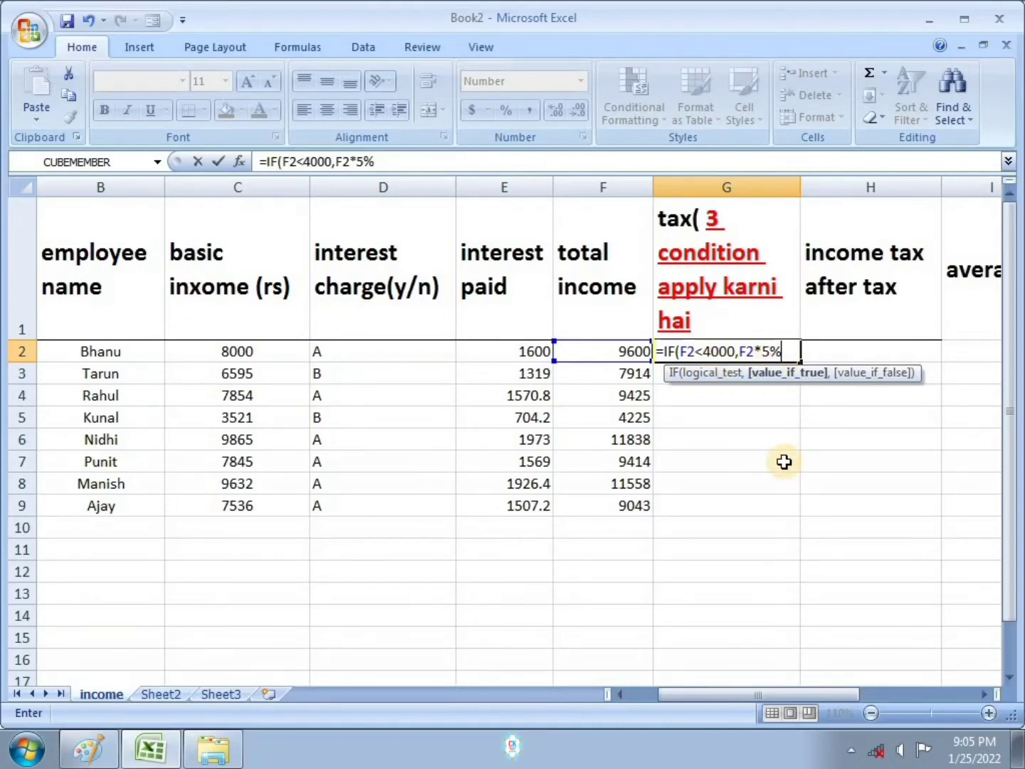
Step: Nest a second IF in the G2 tax formula for the 10% slab, adding ,IF(F2<6000,F2*10%
type(",")
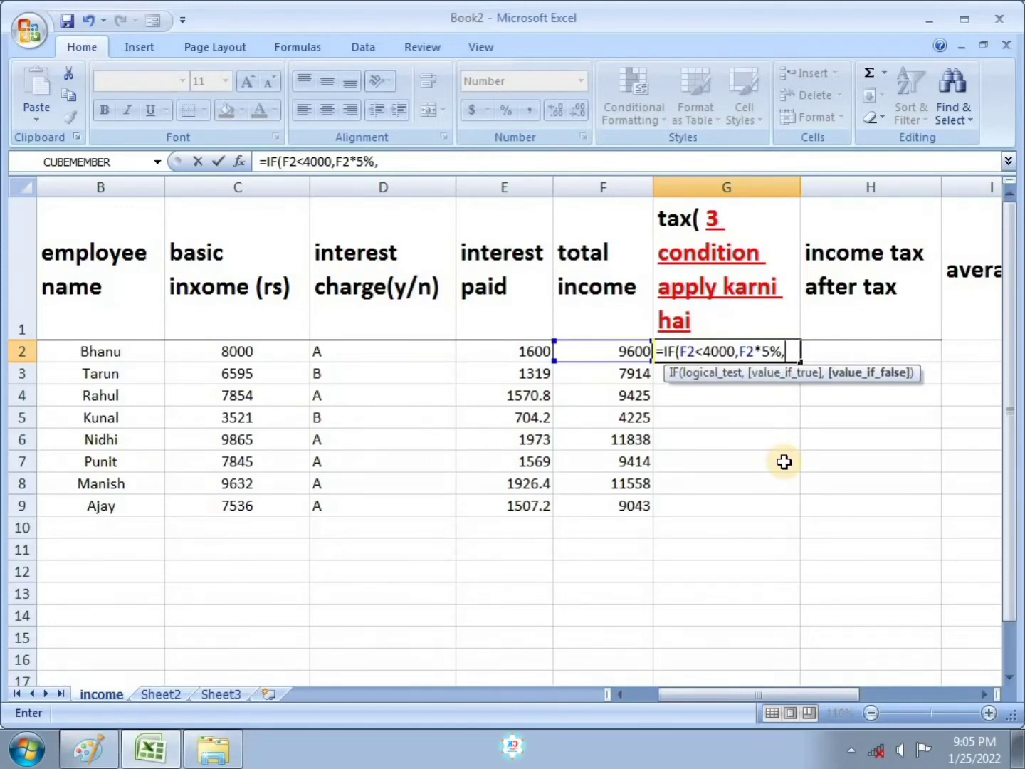
type("if")
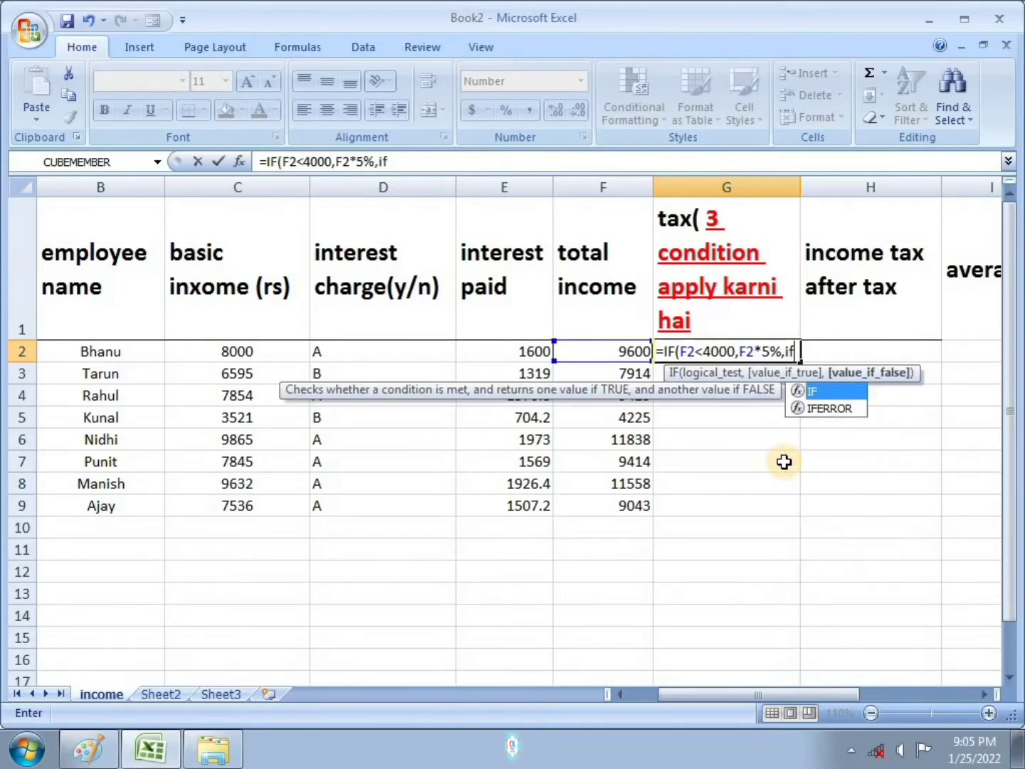
left_click(830, 391)
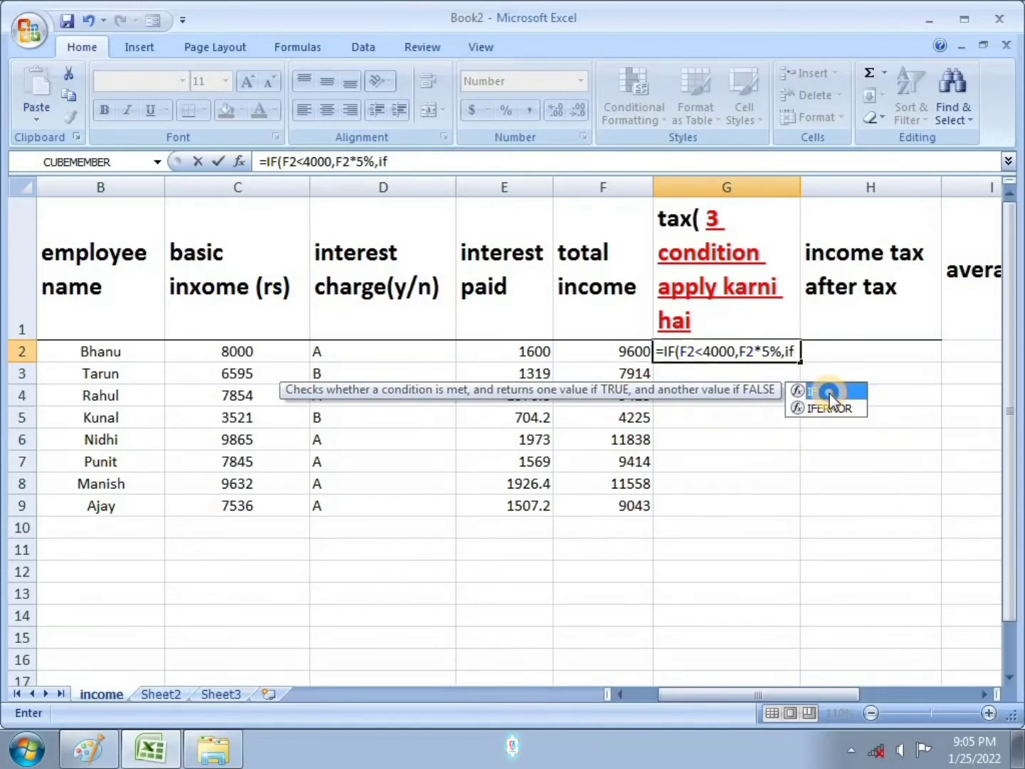
double_click(830, 392)
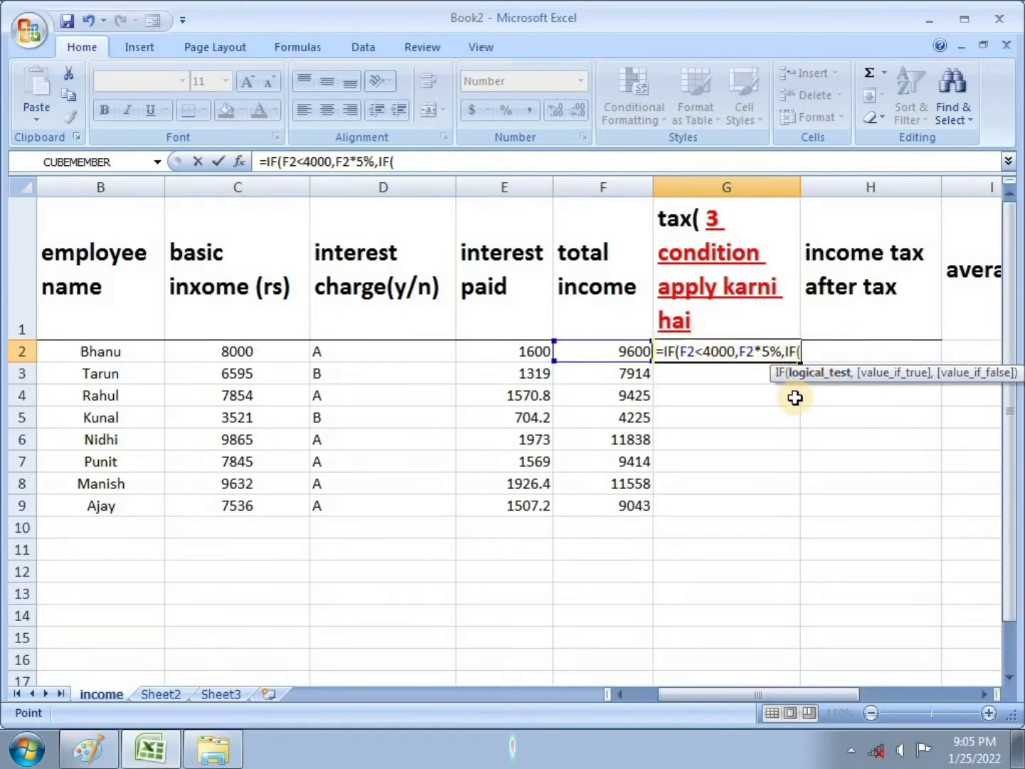
left_click(611, 352)
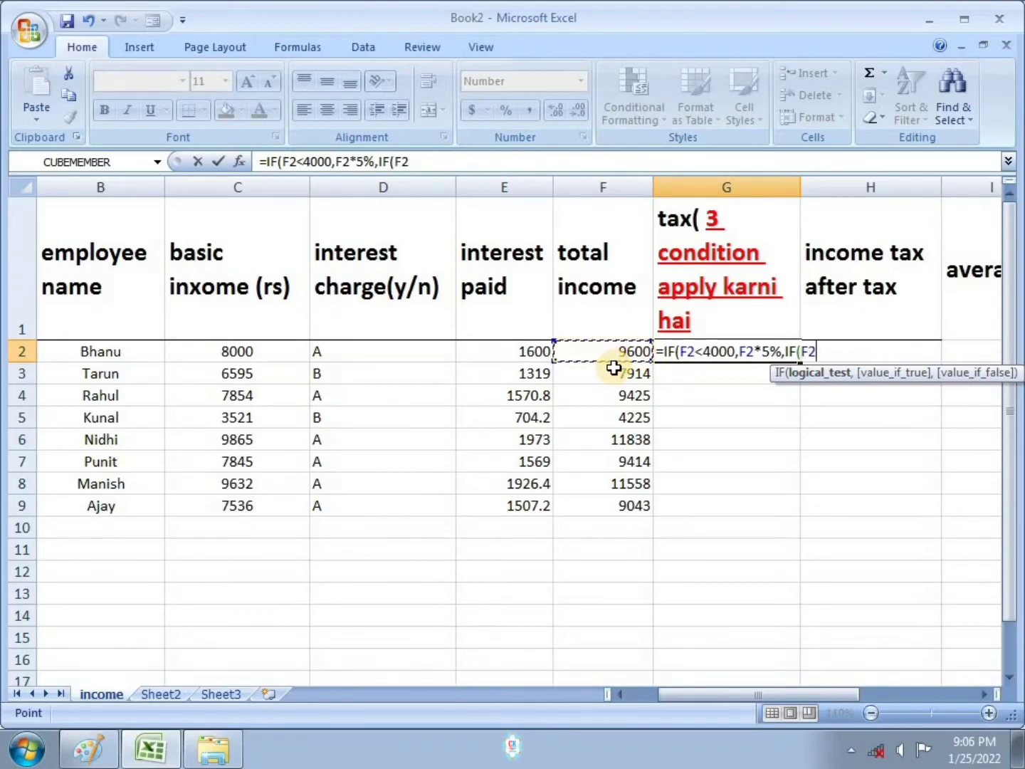
type("<")
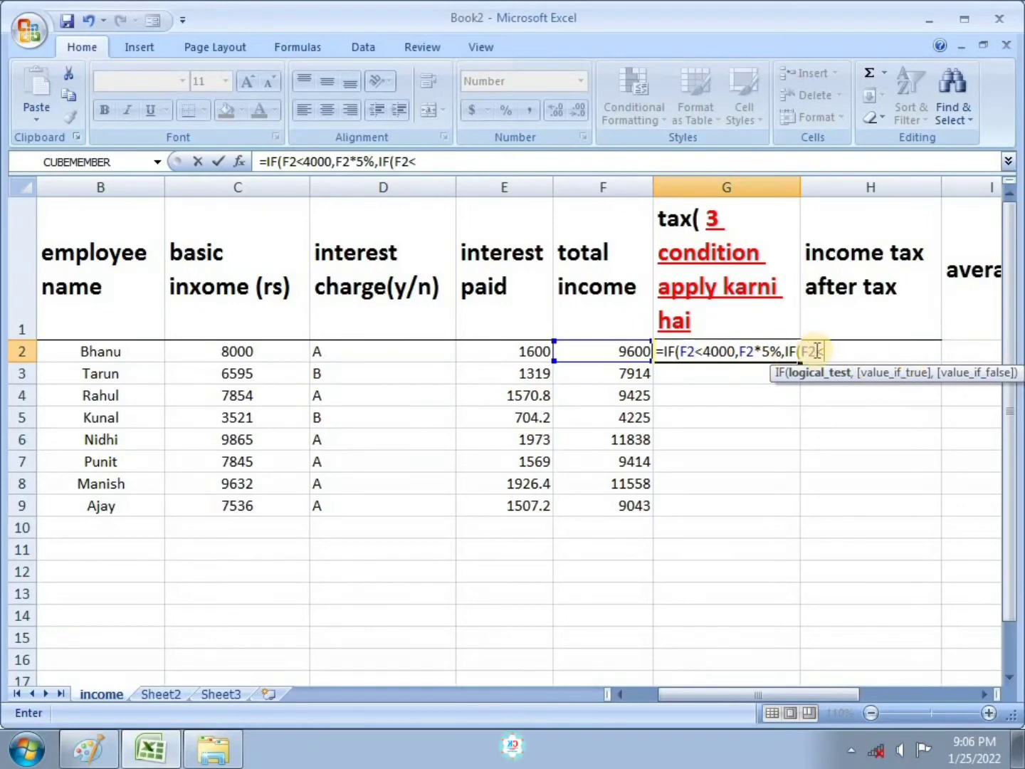
type("6000")
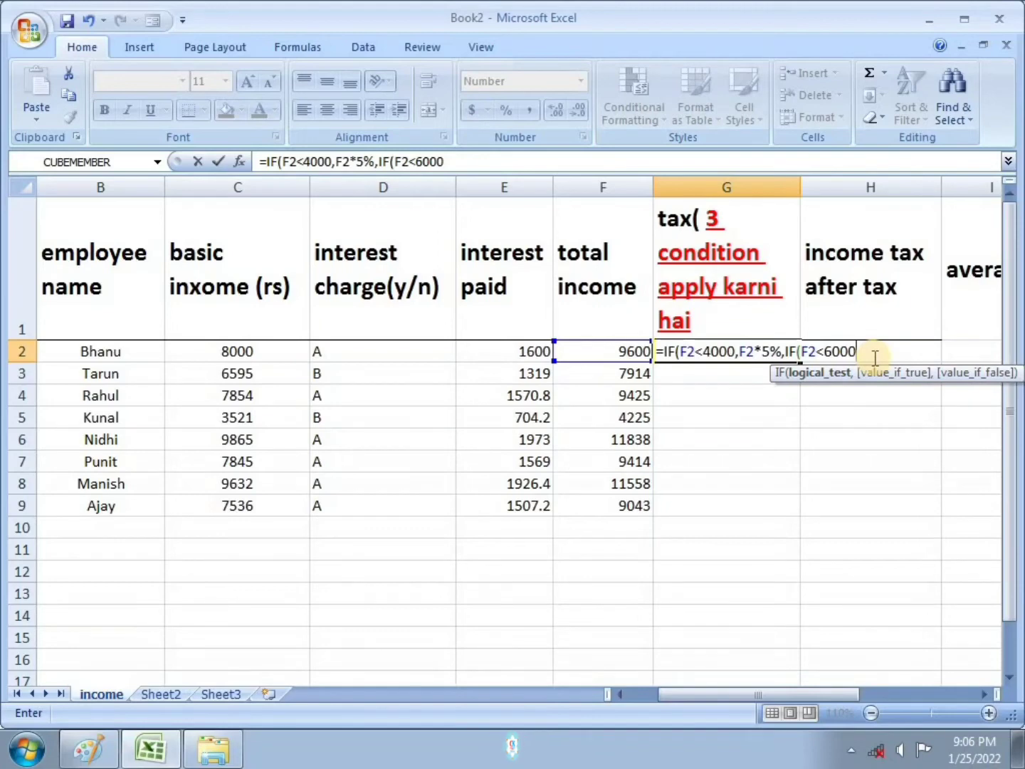
type(",")
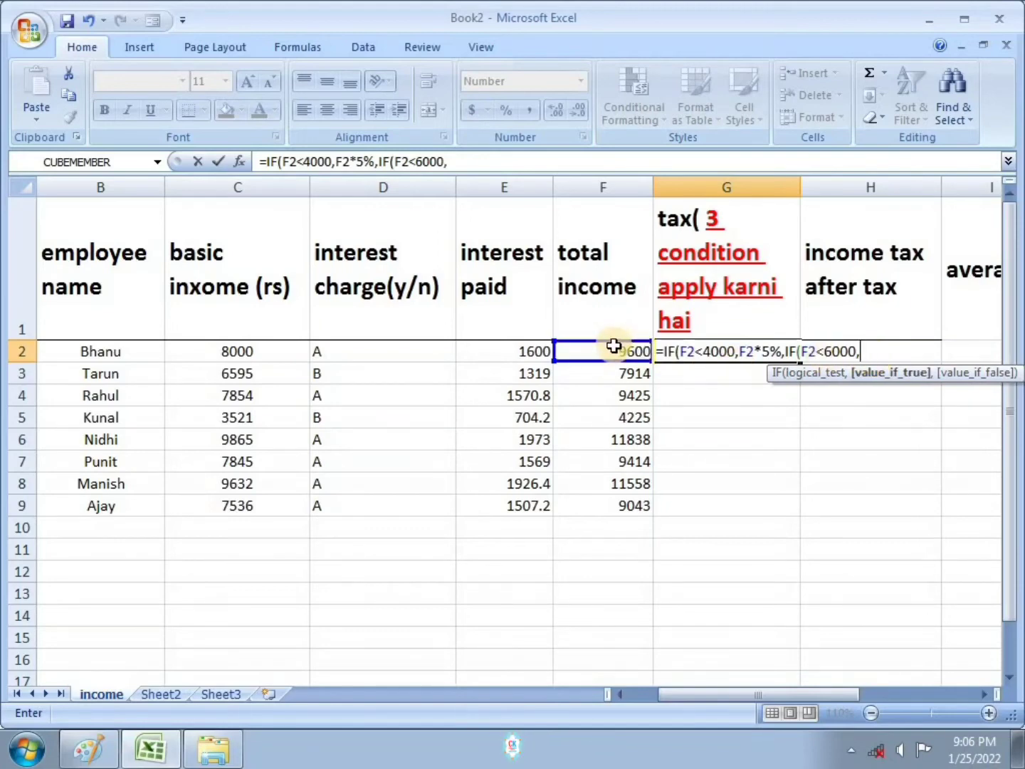
left_click(616, 355)
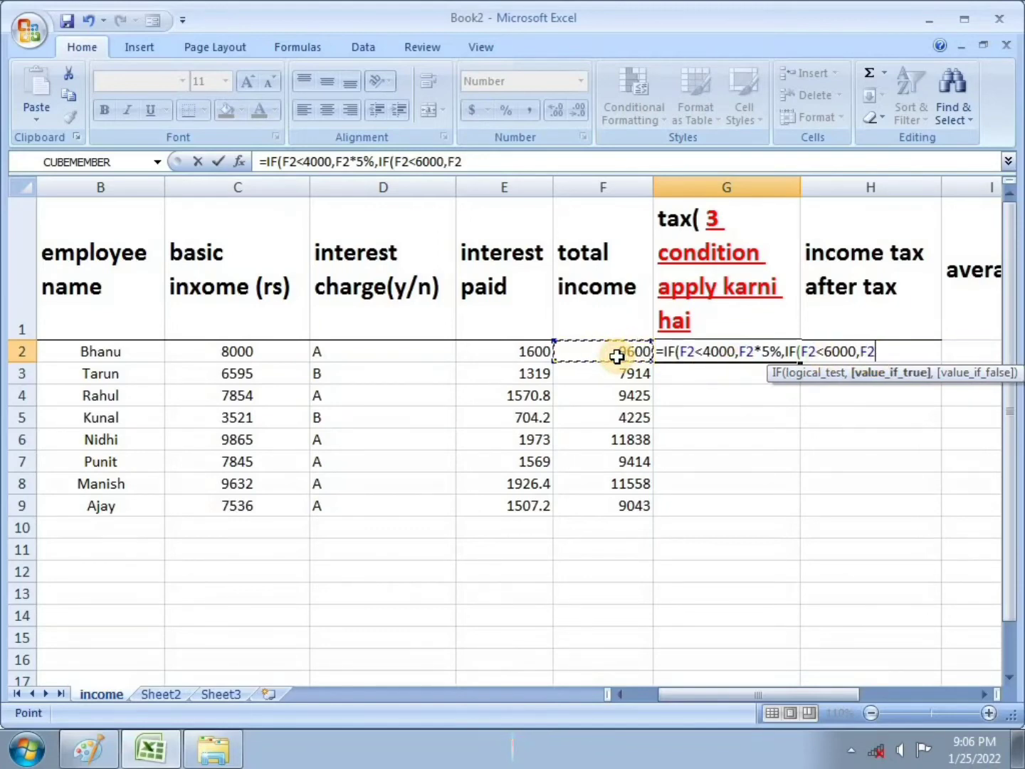
type("*")
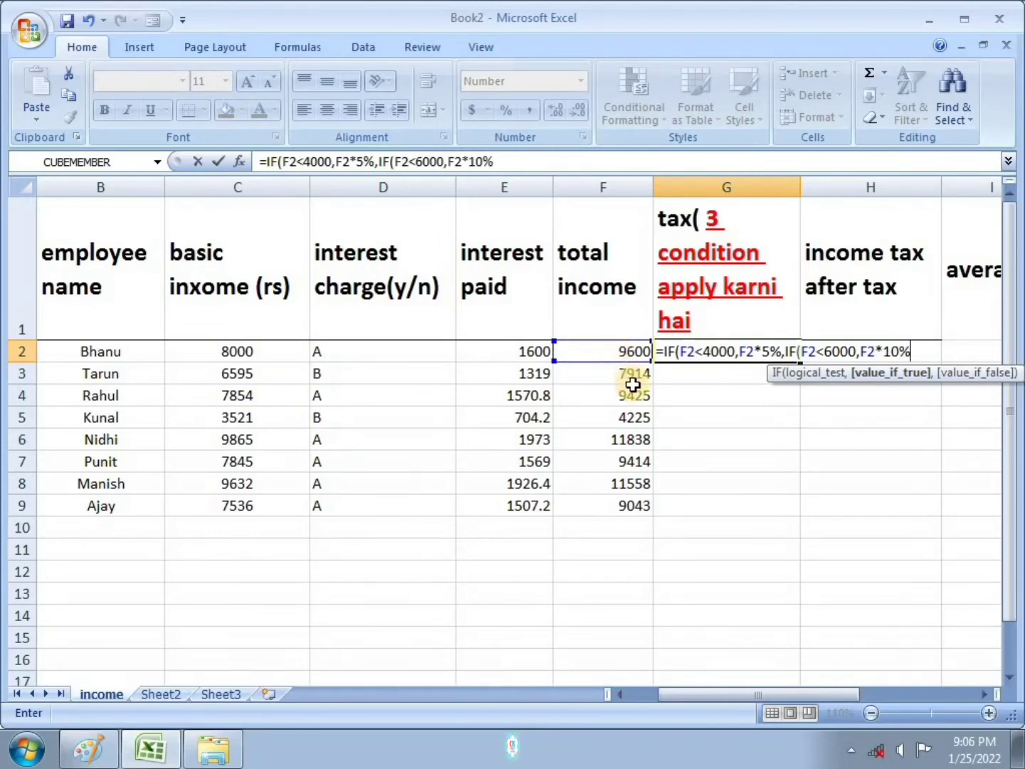
Step: Nest a third IF in the G2 tax formula for the 15% slab, adding ,IF(F2>6000,F2*15%
type(",")
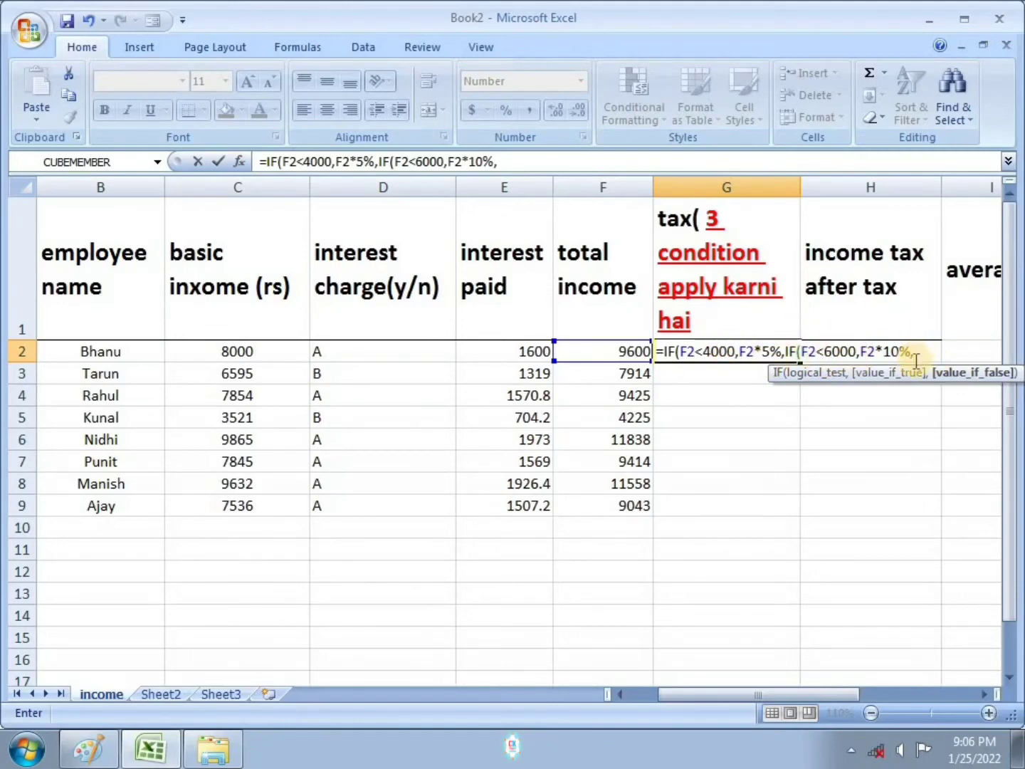
type("i")
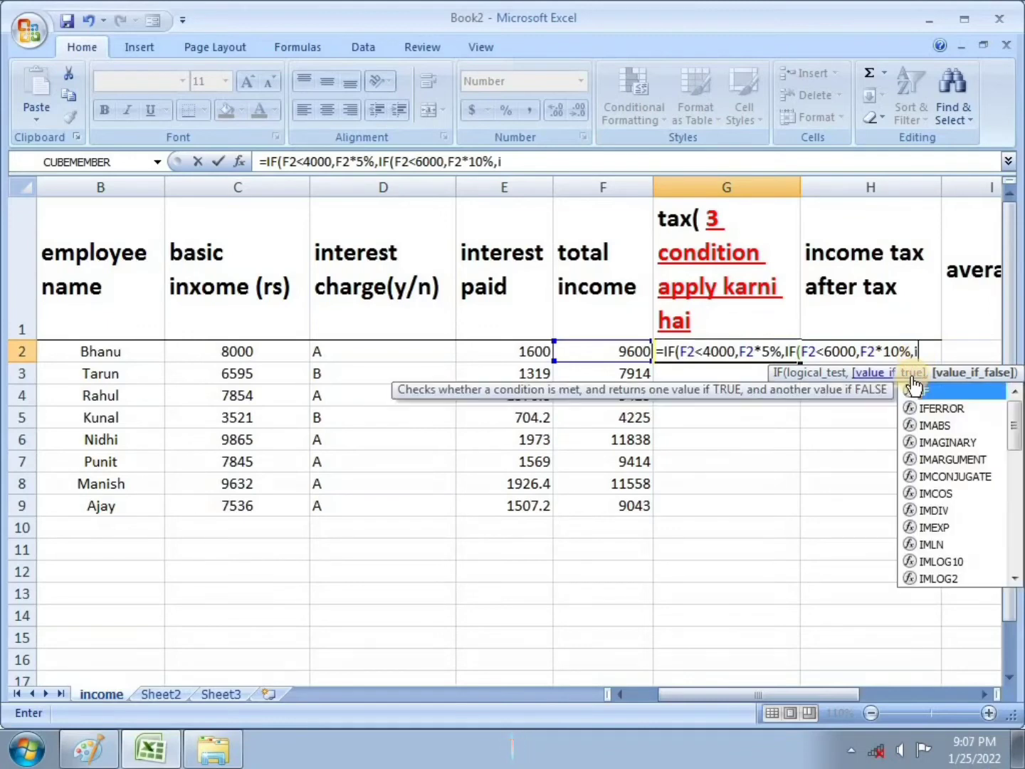
type("f")
key("Tab")
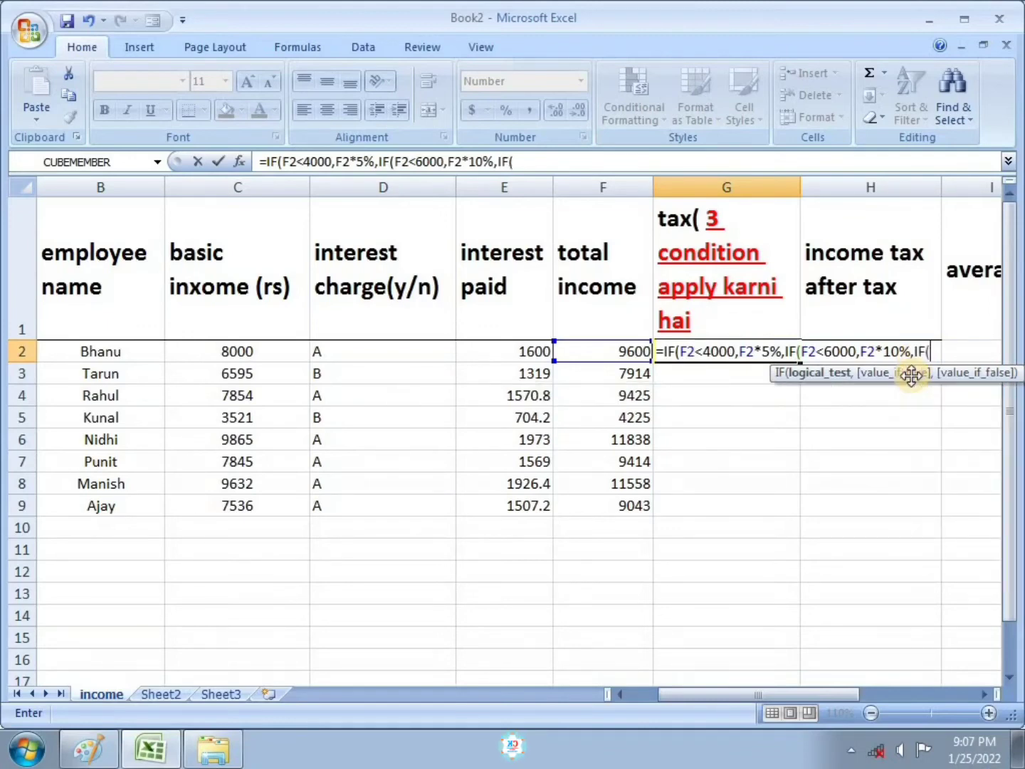
left_click(611, 353)
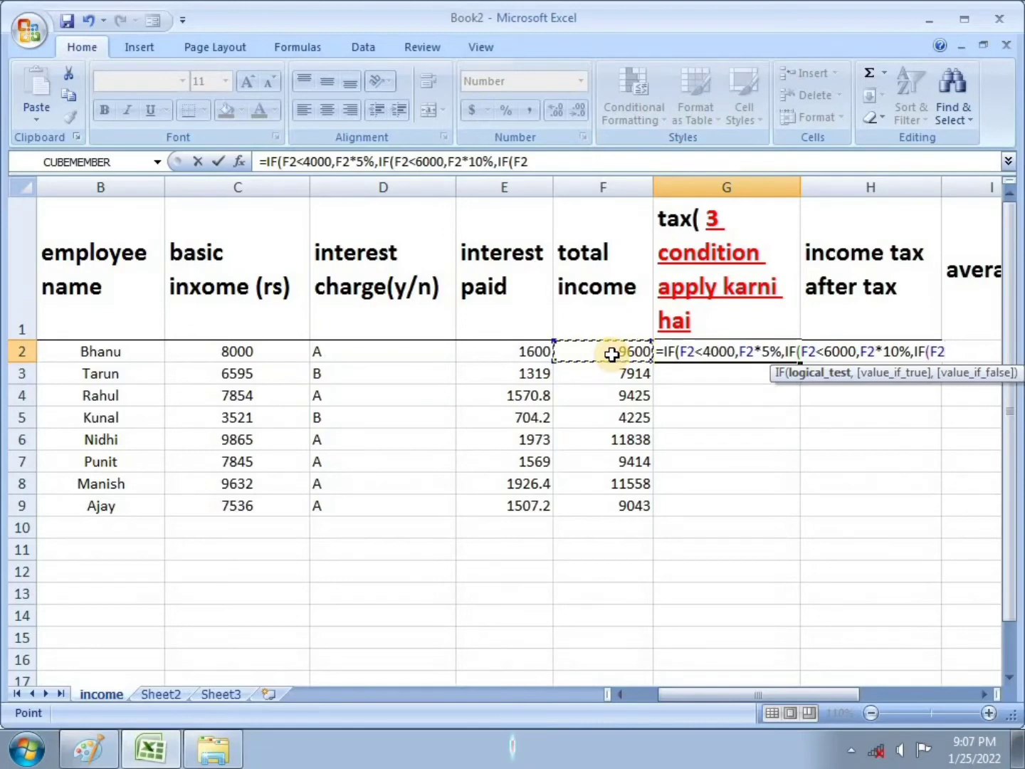
type(">")
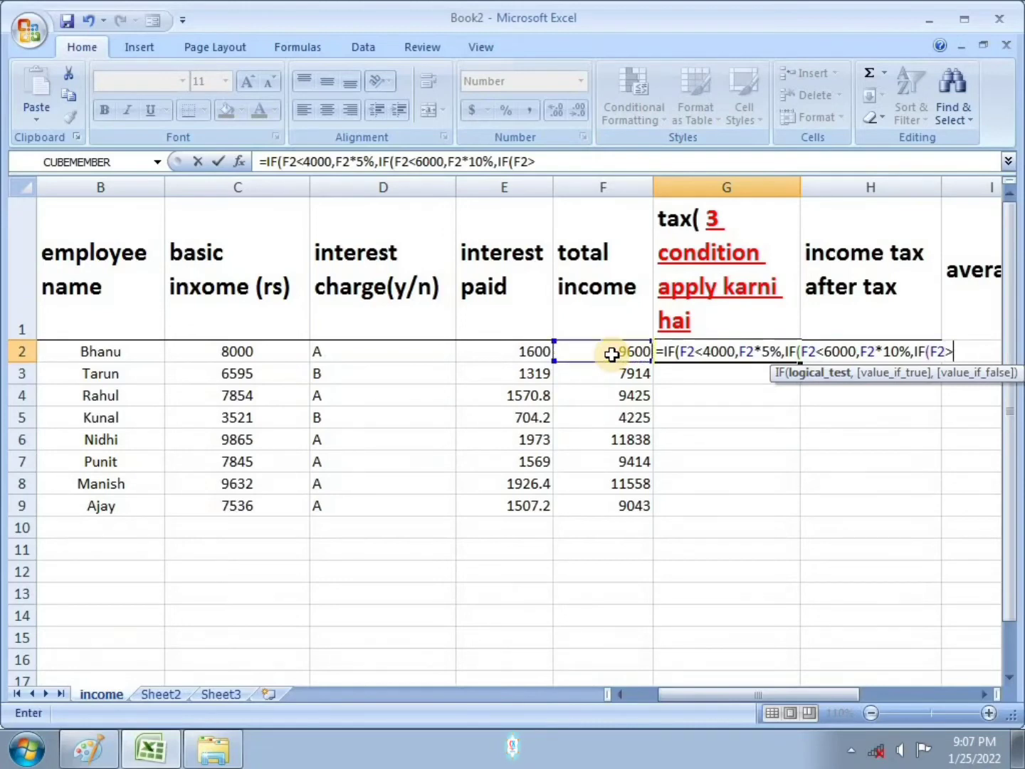
type("6000")
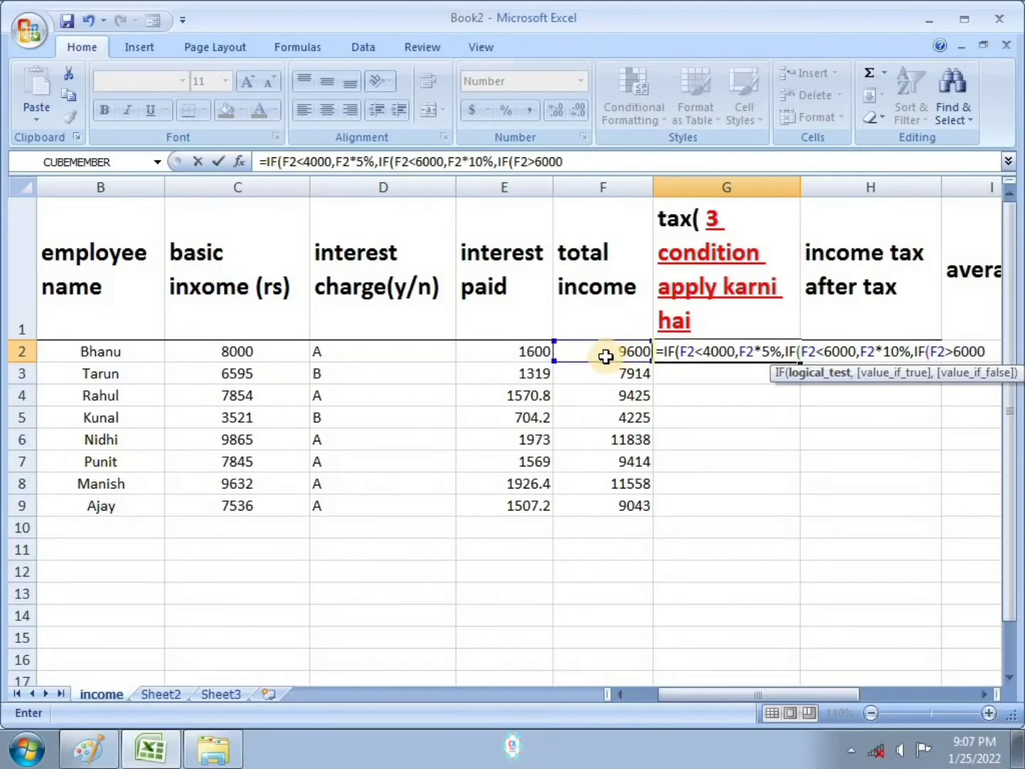
type(",")
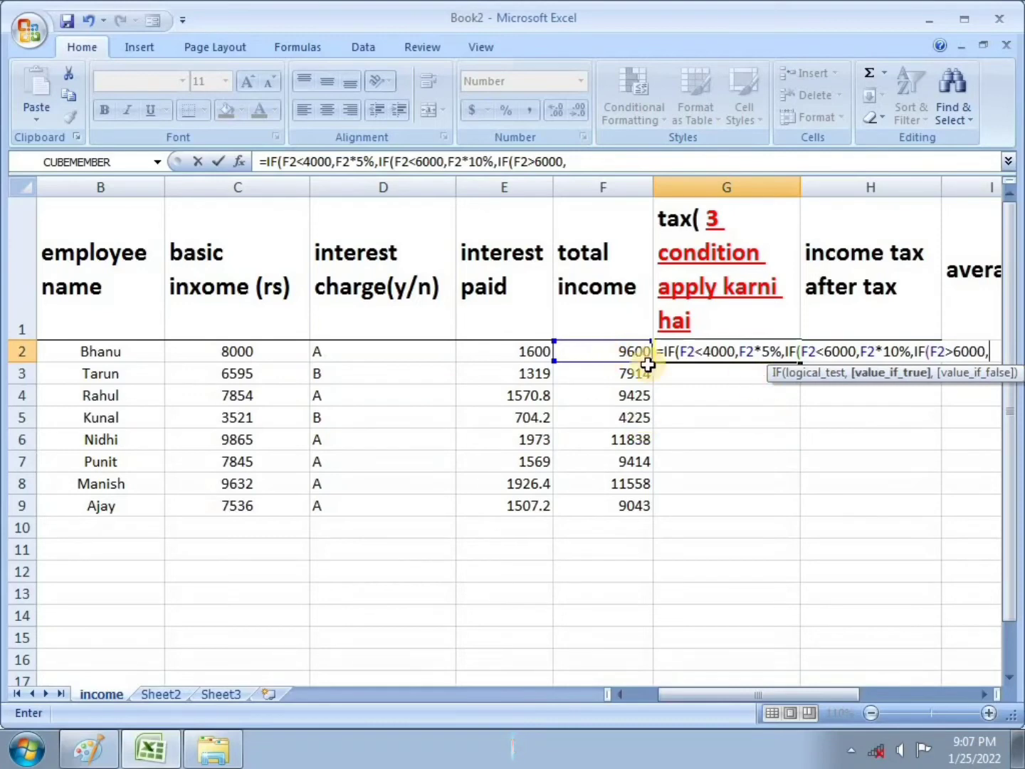
left_click(612, 351)
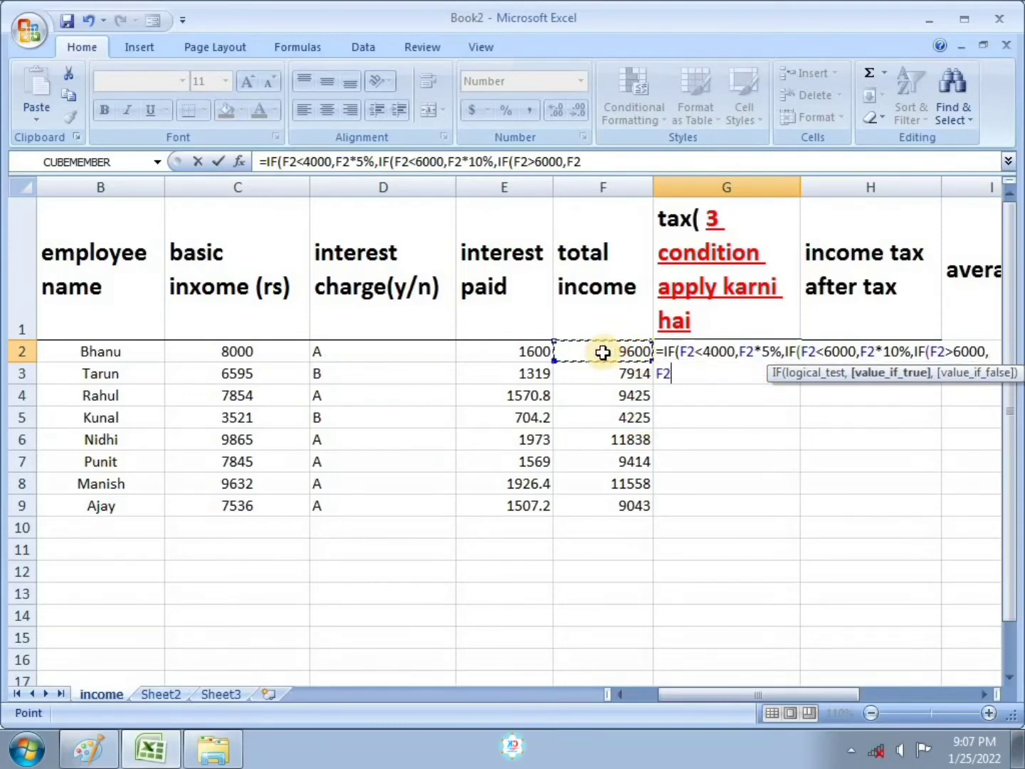
left_click_drag(704, 695, 763, 696)
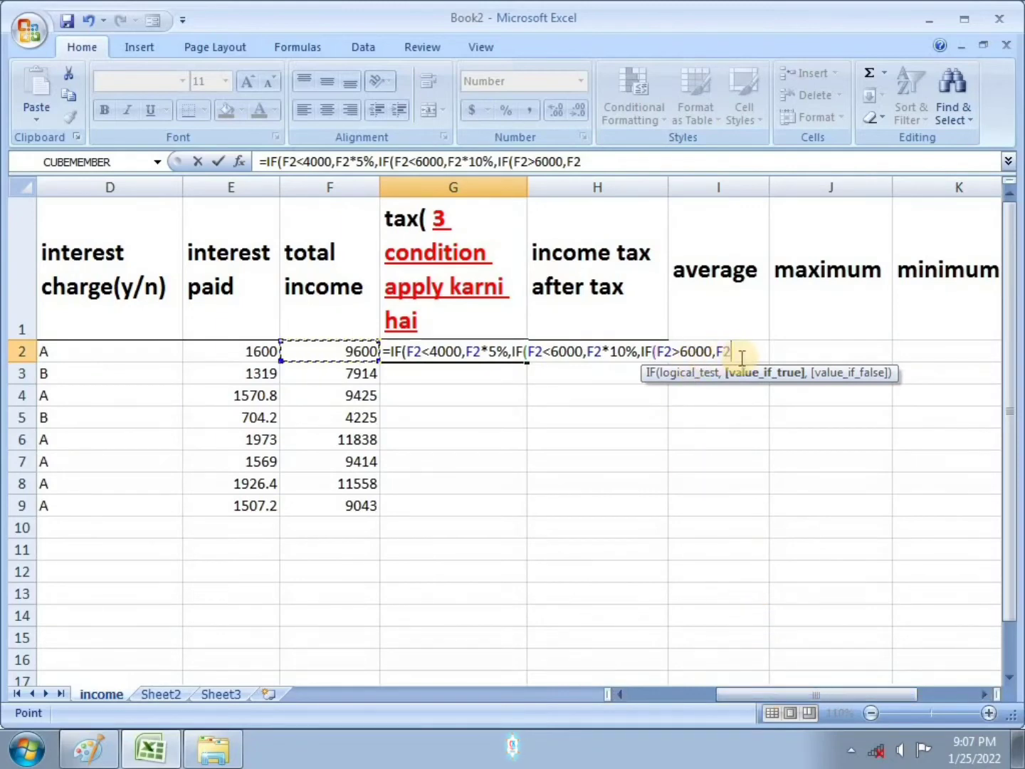
type("*")
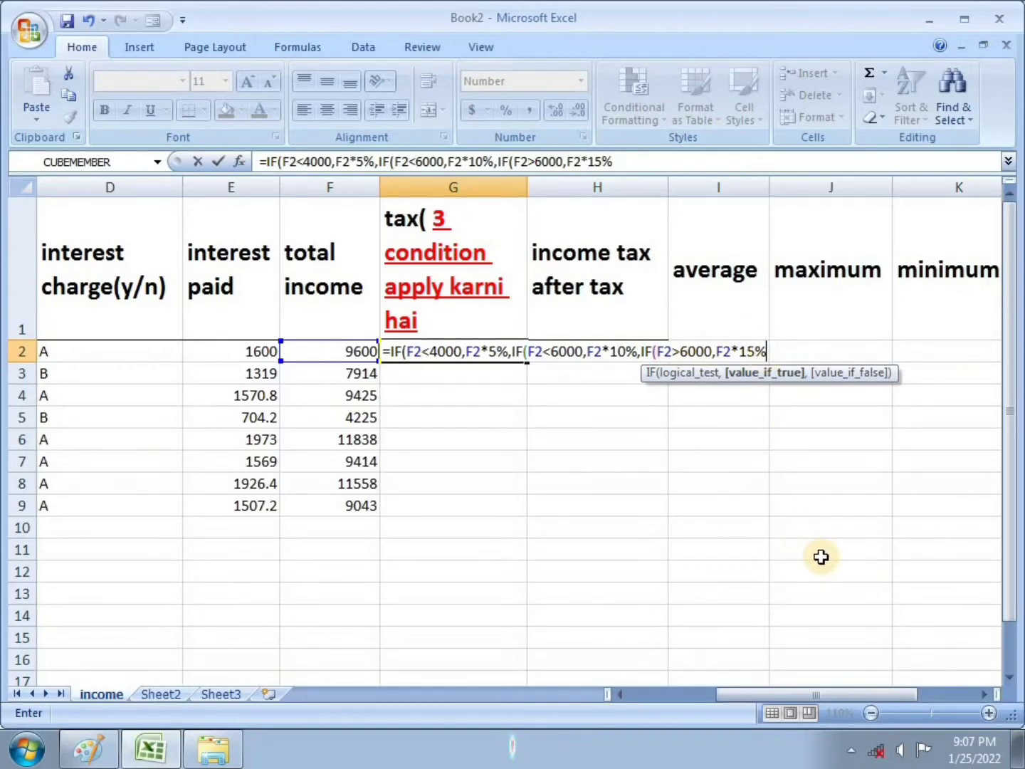
Step: Close the three nested IFs with ))), commit the tax formula in G2 and fill it down to G9
type(")")
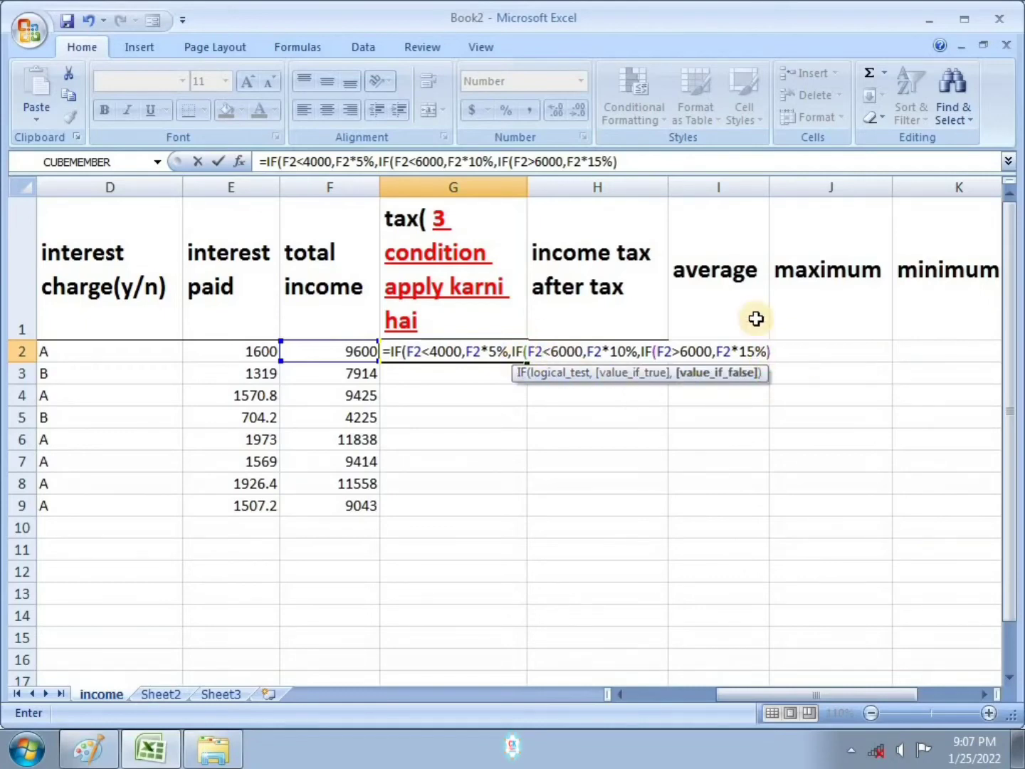
type(")")
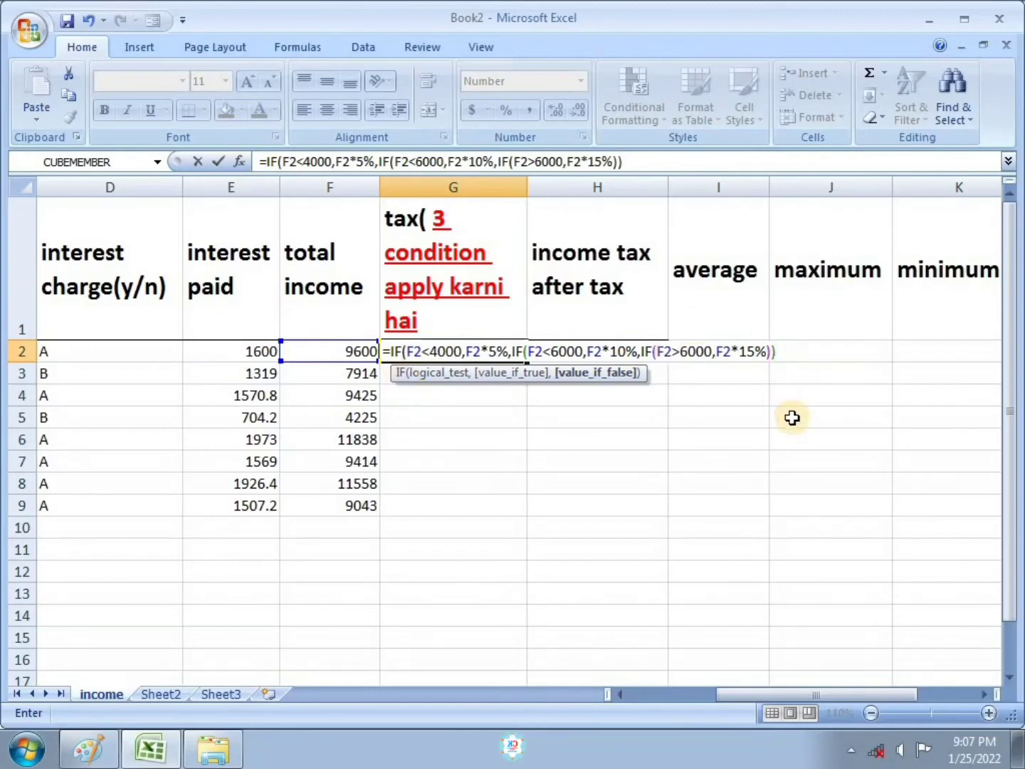
type(")")
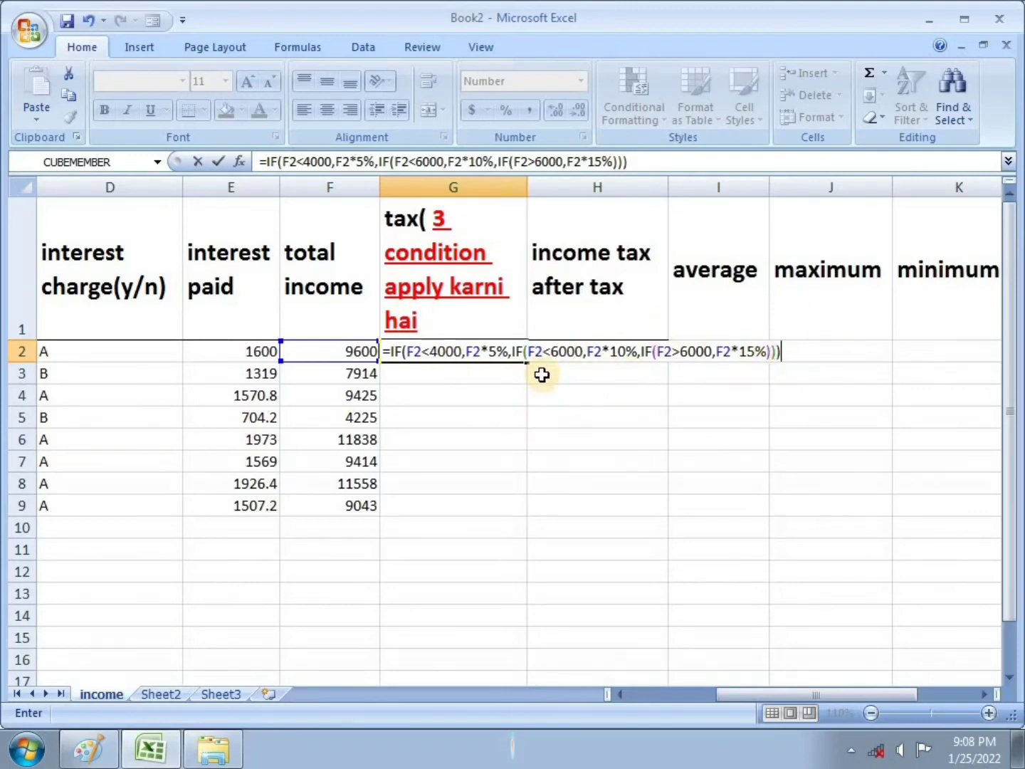
key("Return")
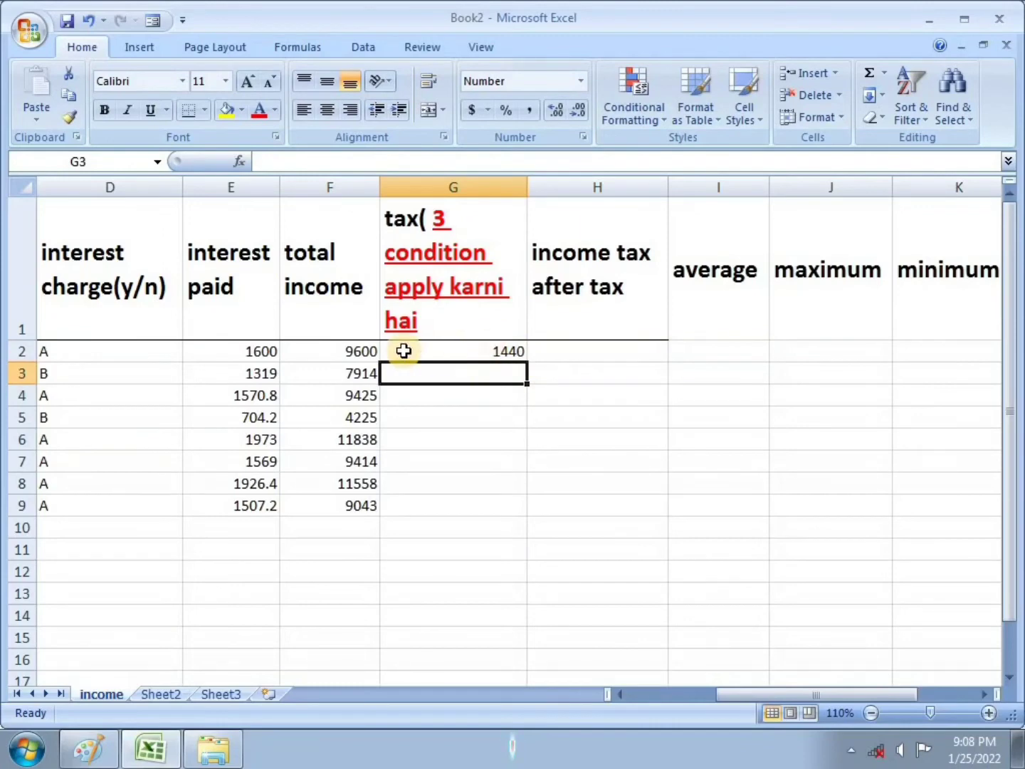
left_click(498, 349)
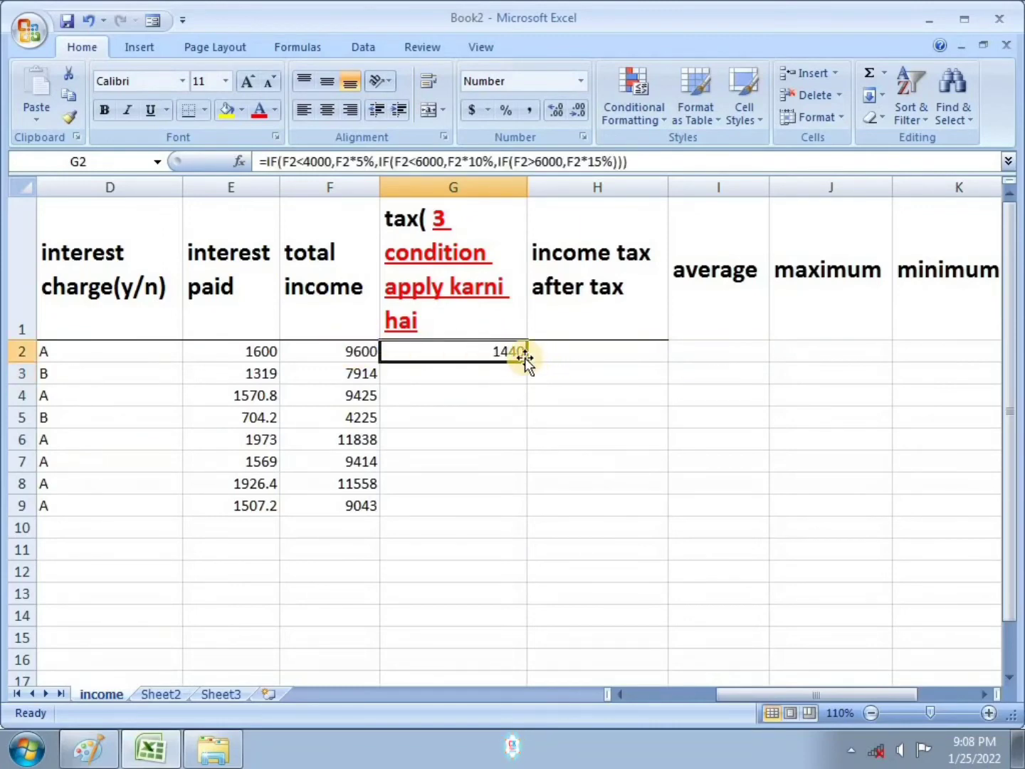
double_click(527, 362)
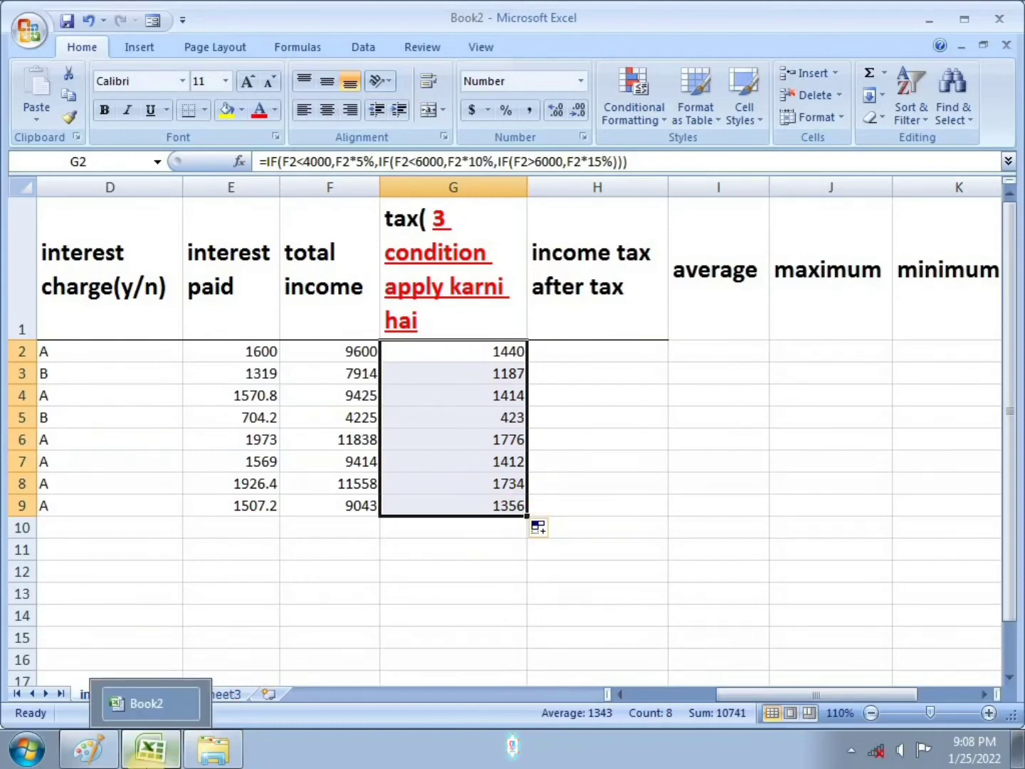
Step: Switch to Paint and review the exercise's remaining tasks, from income after tax to the employee count, maximum, average and minimum
left_click(104, 759)
scroll(57, 441, "down", 3)
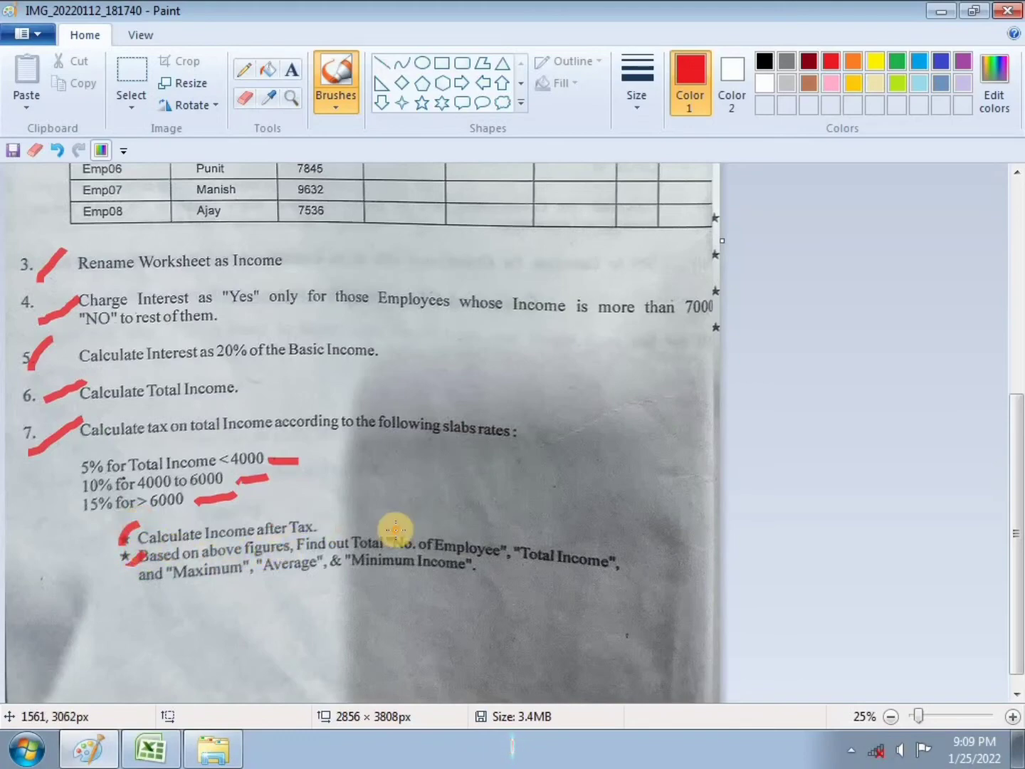
scroll(393, 530, "up", 3)
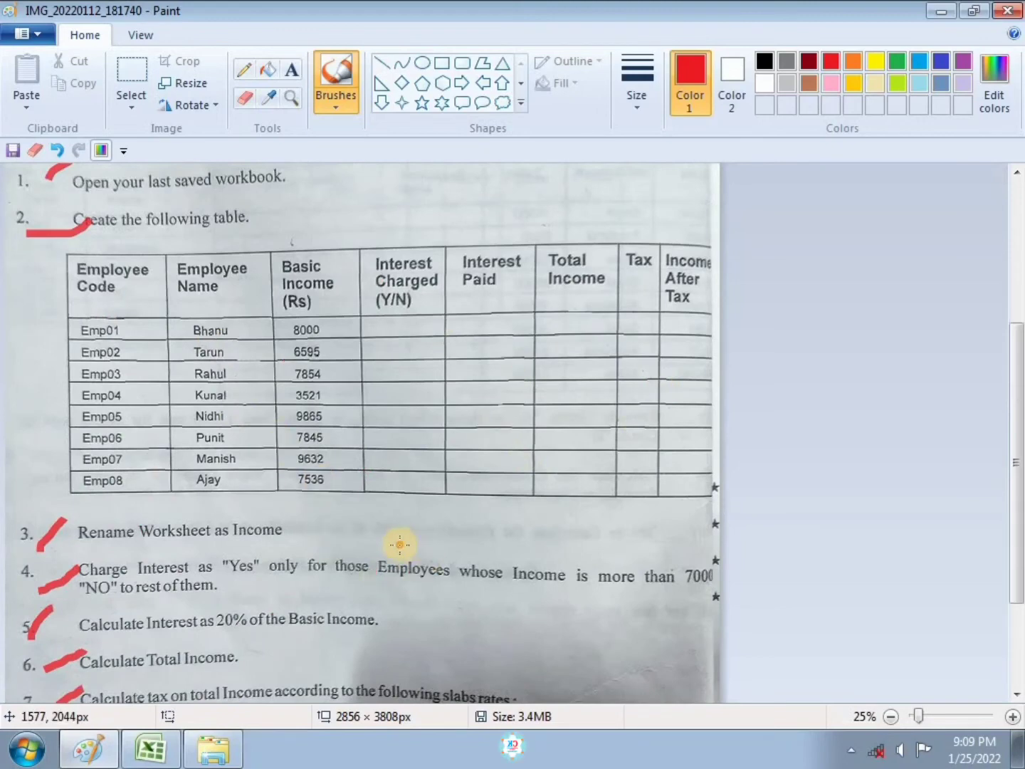
scroll(396, 542, "down", 3)
Step: Switch back to Excel and shorten the header in H1 to "income after tax"
key("alt+Tab")
left_click(586, 351)
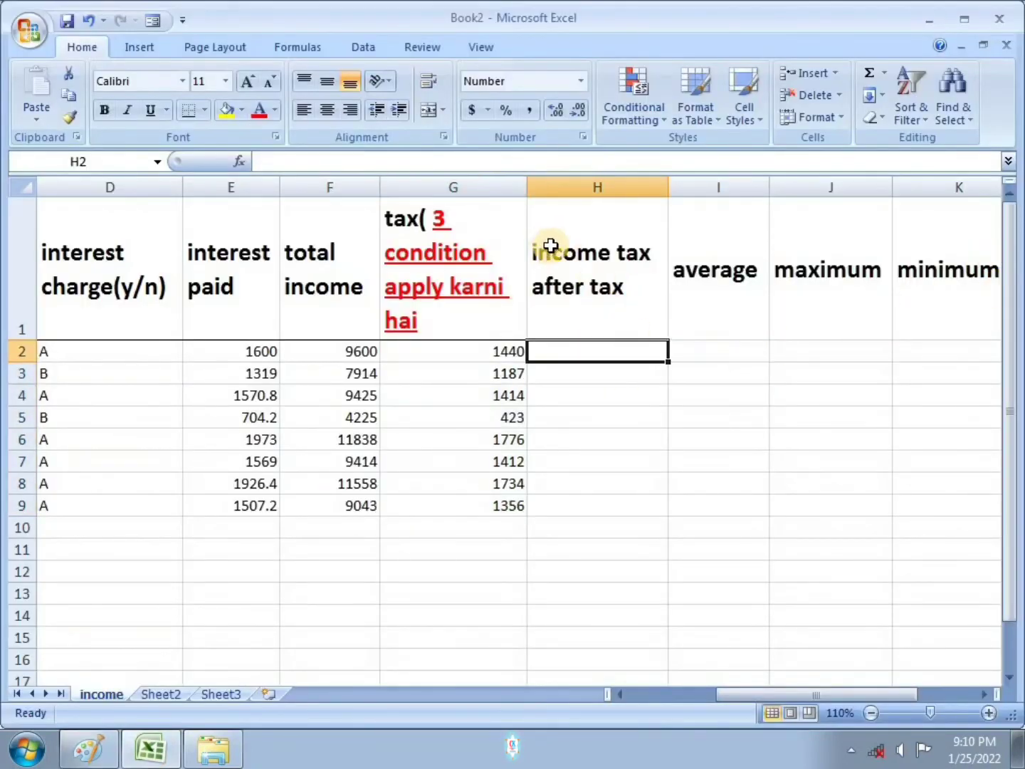
left_click(648, 252)
double_click(652, 252)
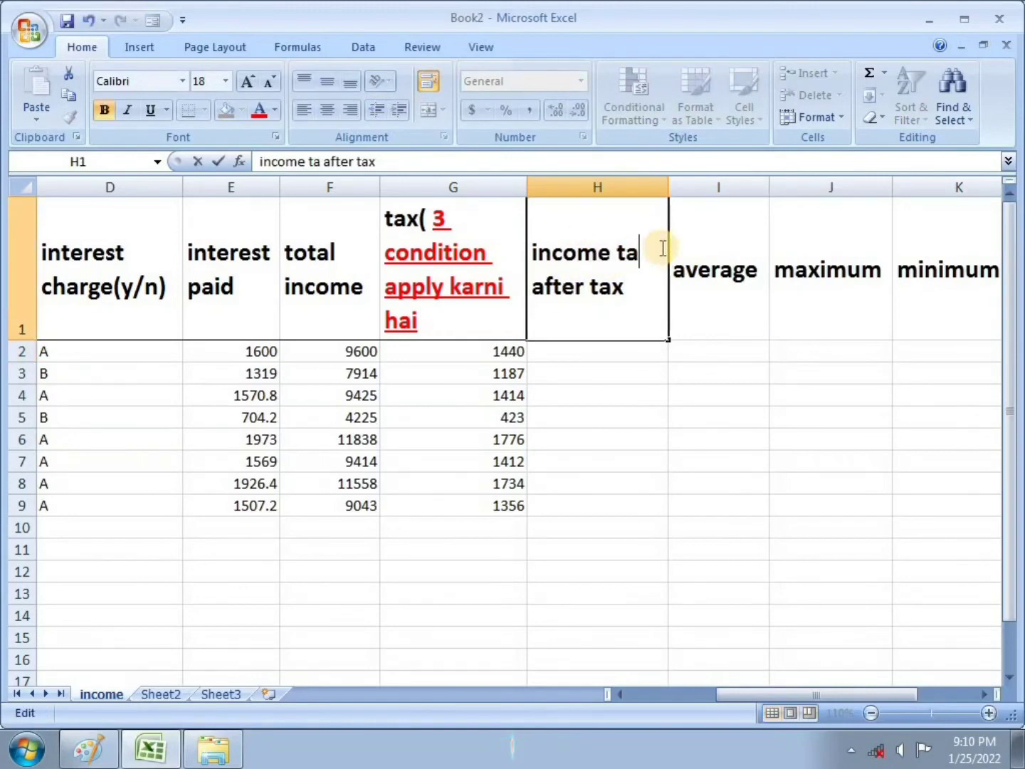
left_click(613, 351)
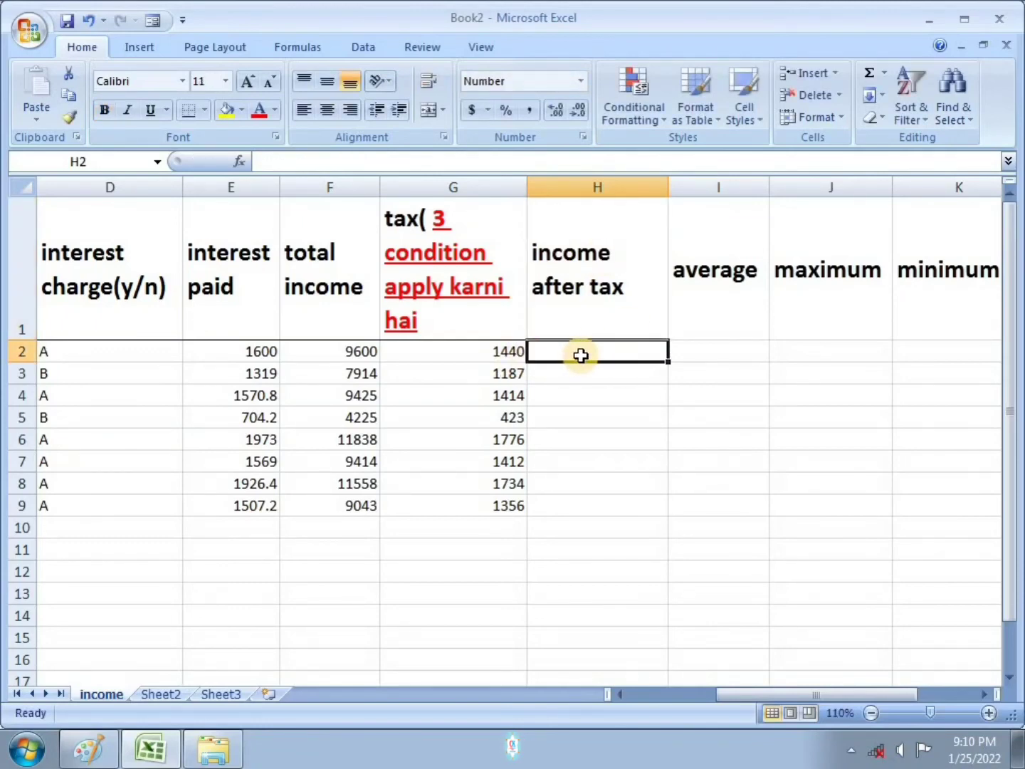
Step: Calculate income after tax in H2 with =F2-G2 and fill the formula down to H9
type("=")
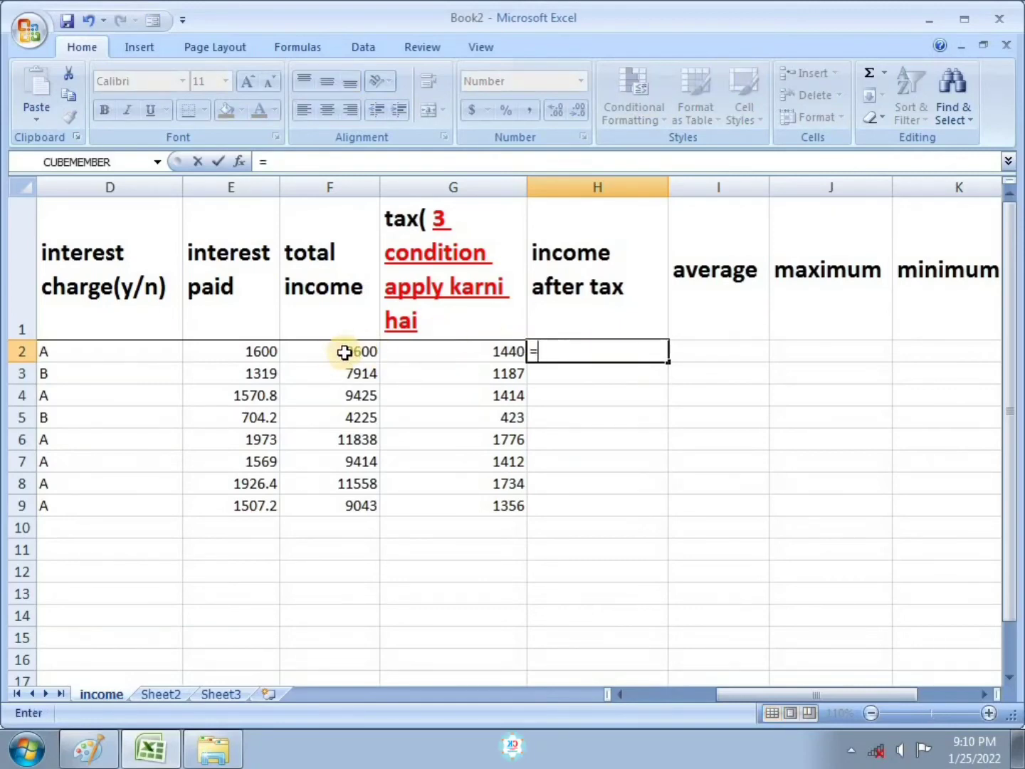
left_click(344, 353)
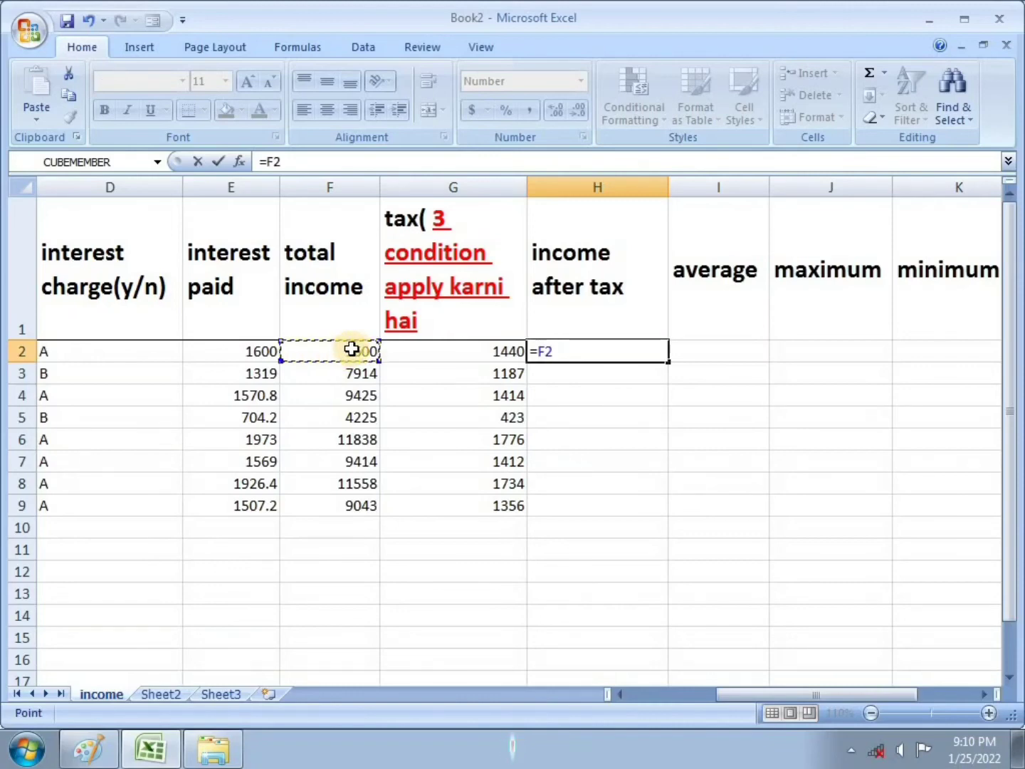
type("-")
left_click(495, 351)
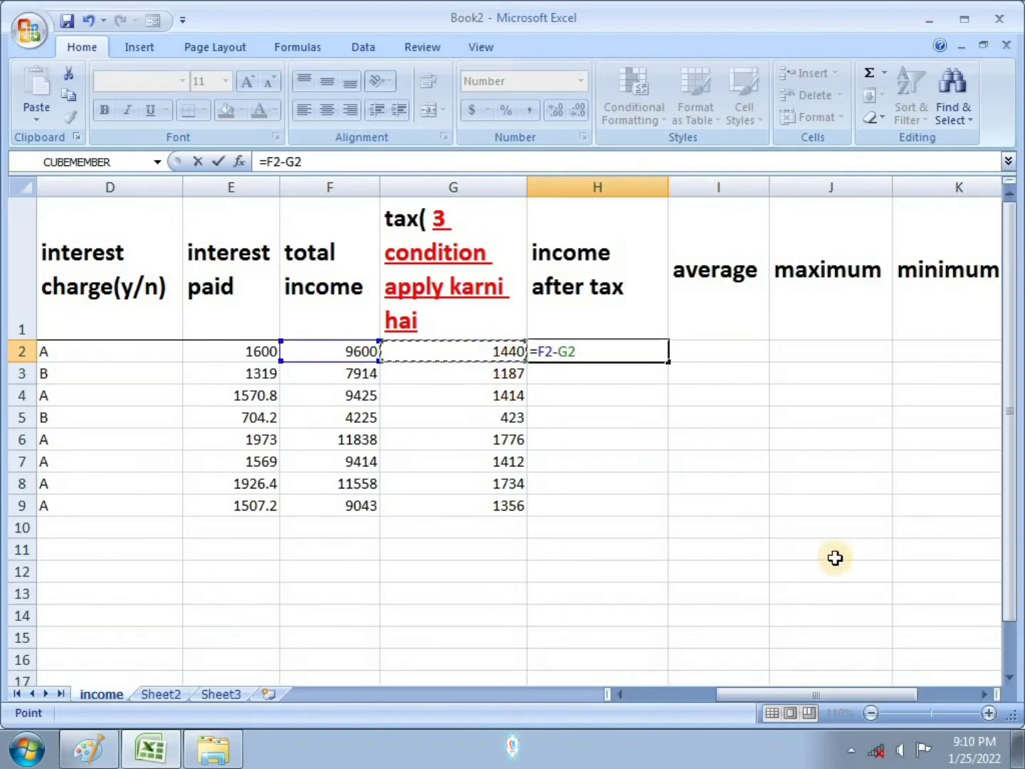
key("Return")
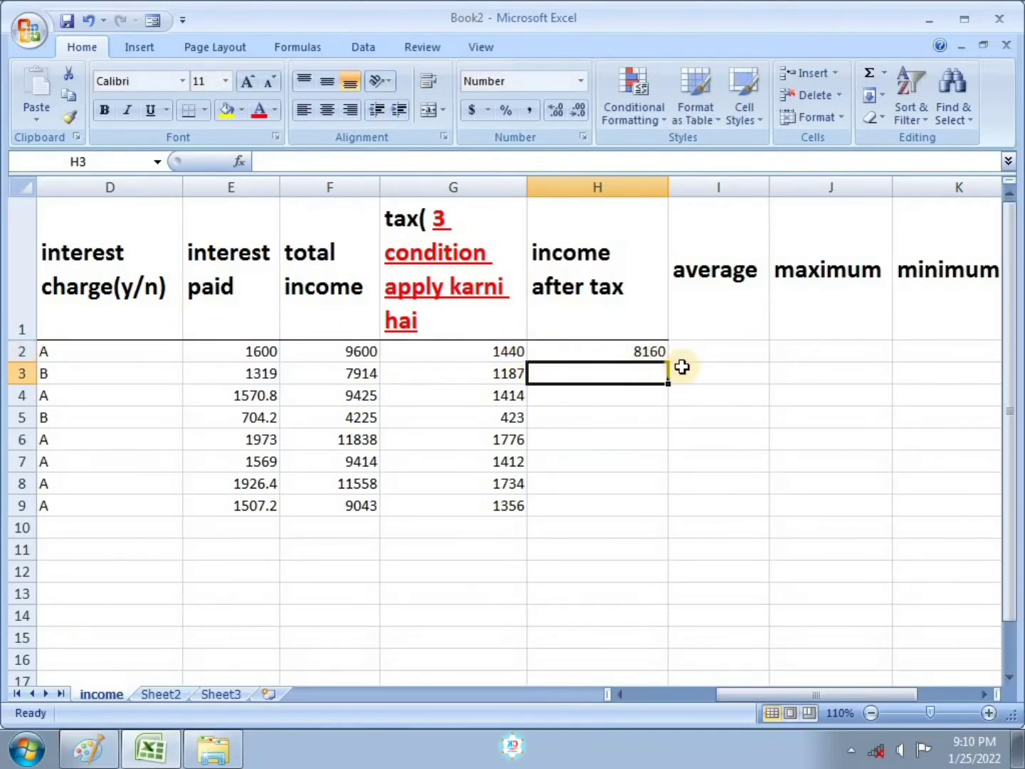
left_click(658, 356)
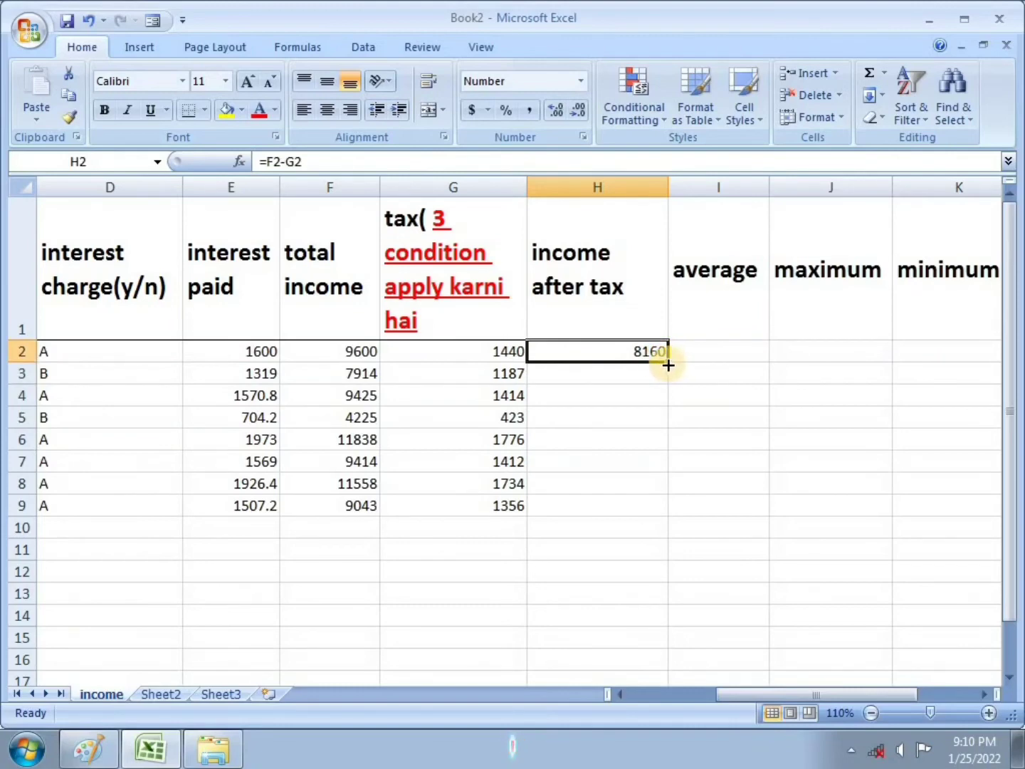
double_click(670, 360)
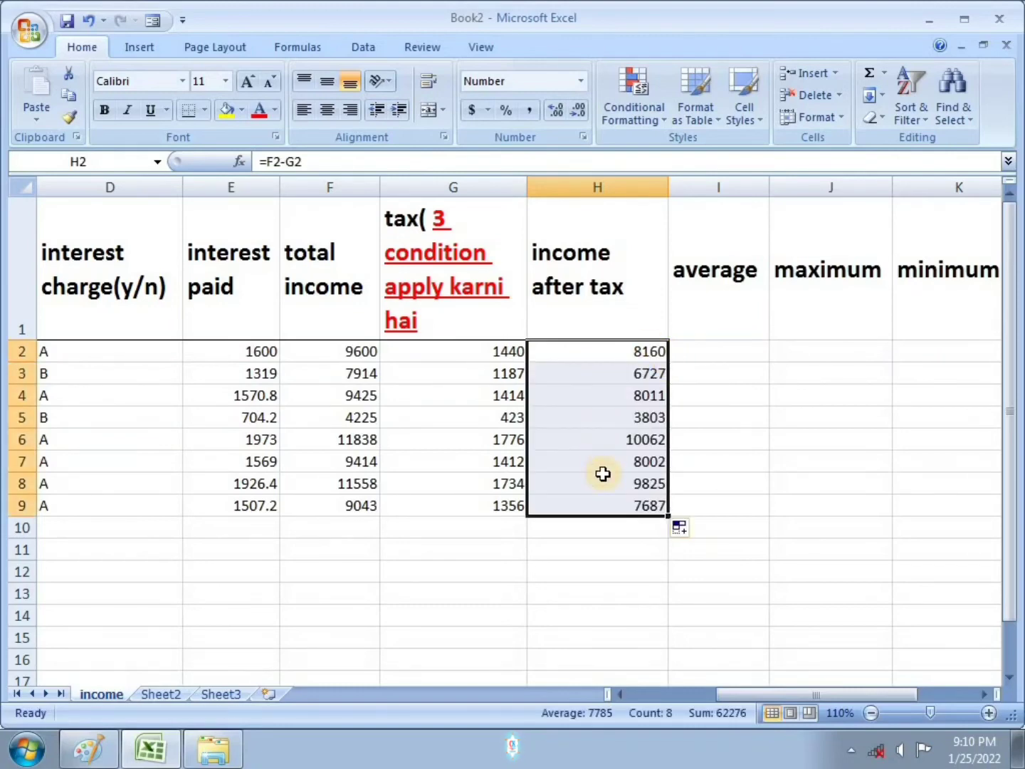
Step: Calculate the average income after tax in I2 using the AVERAGE function over H2:H9
left_click(710, 361)
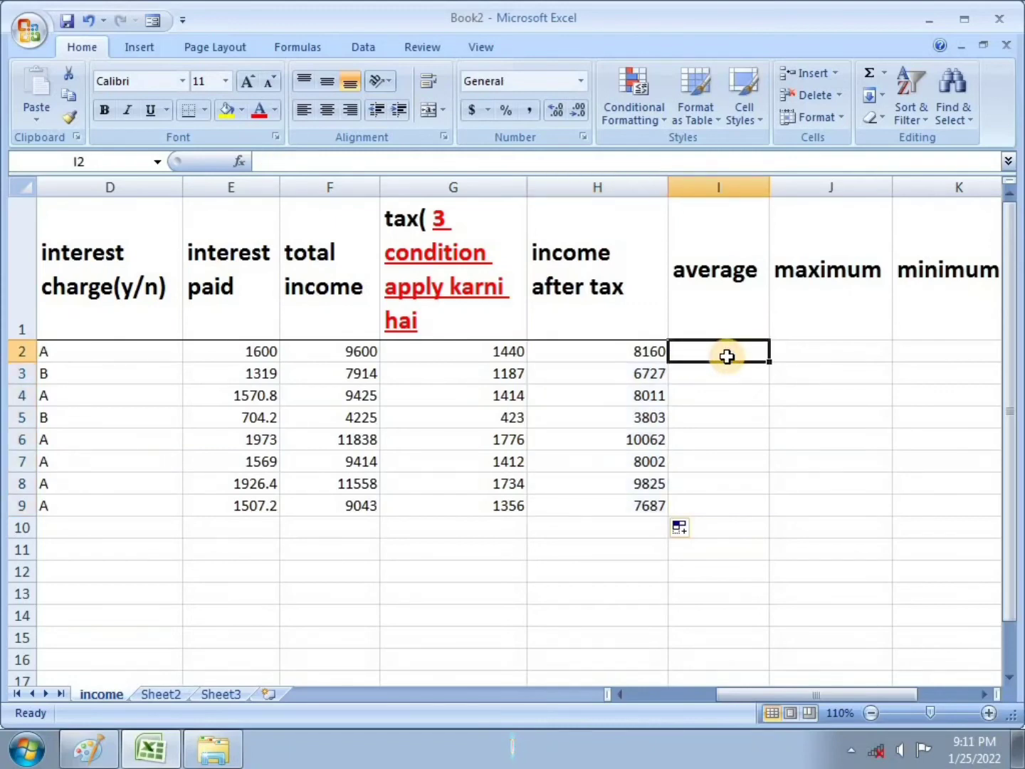
type("=ave")
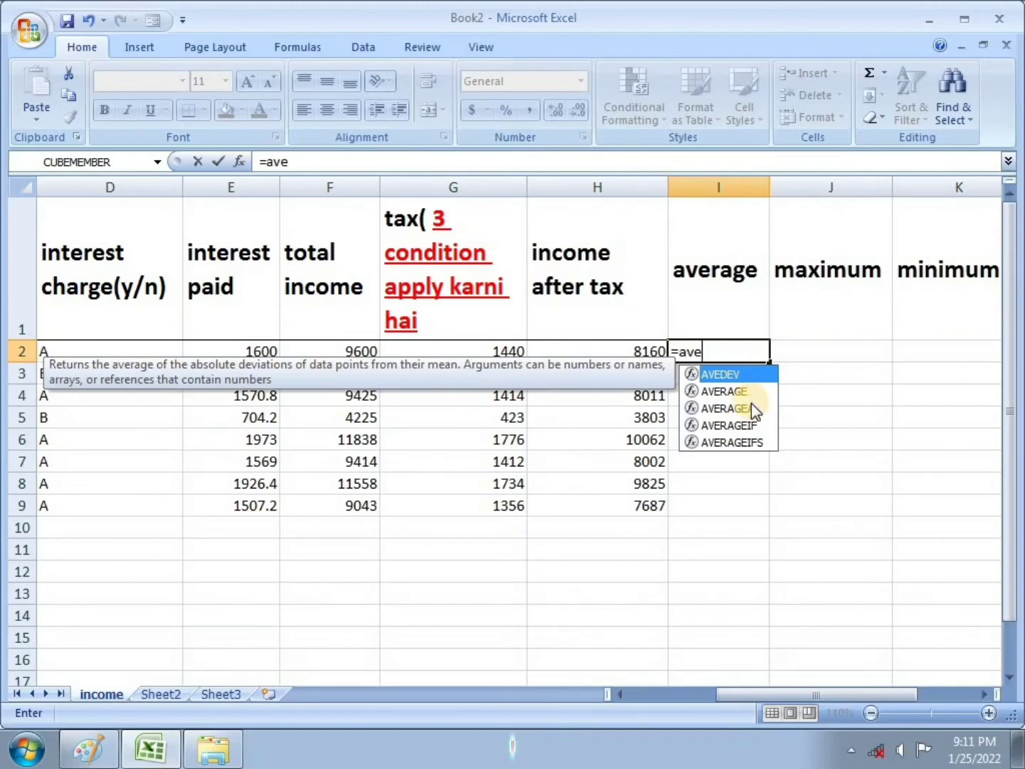
left_click(759, 392)
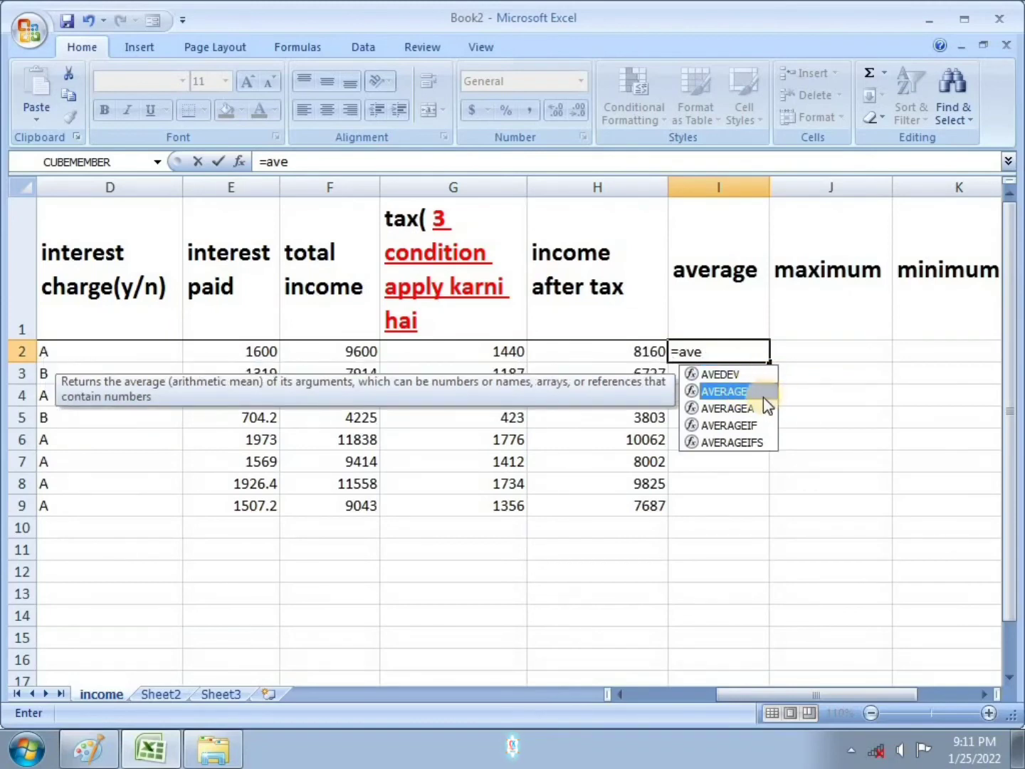
double_click(764, 397)
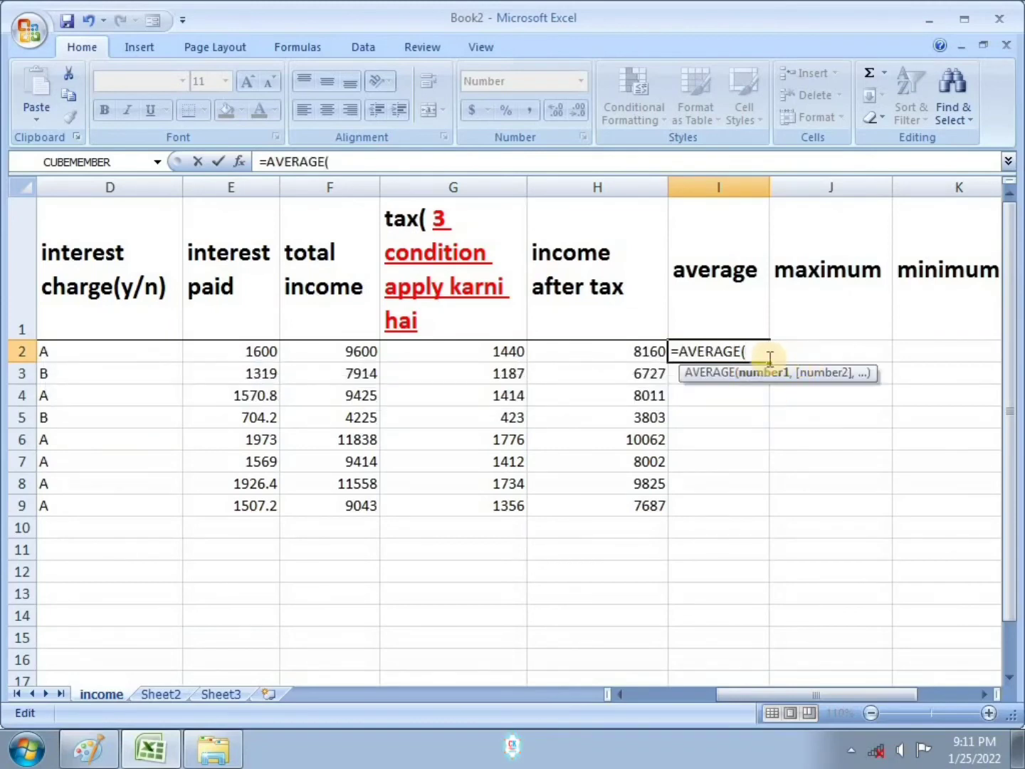
left_click_drag(638, 351, 632, 501)
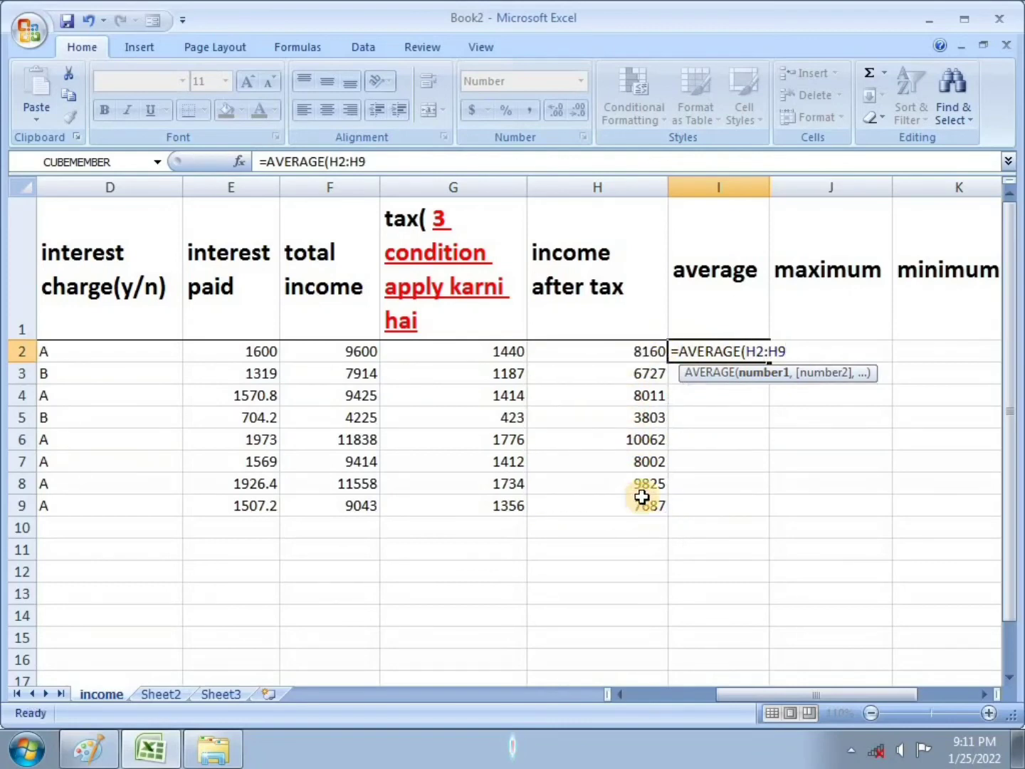
key("Return")
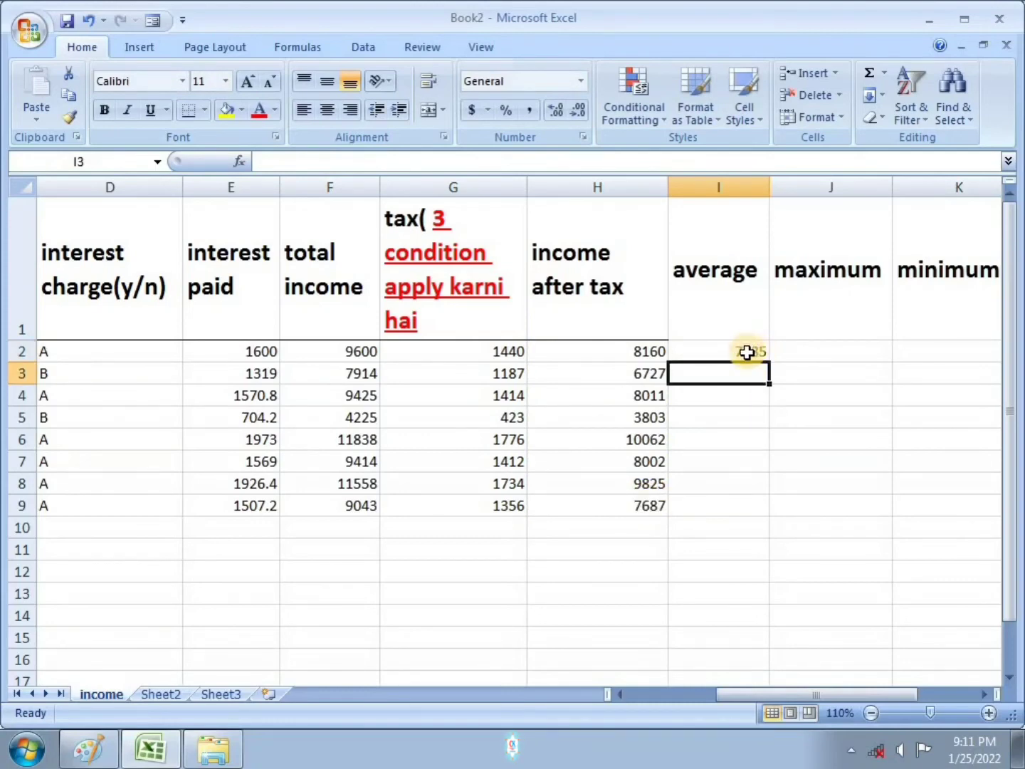
Step: Calculate the maximum income after tax in J2 using the MAX function over H2:H9
left_click(810, 351)
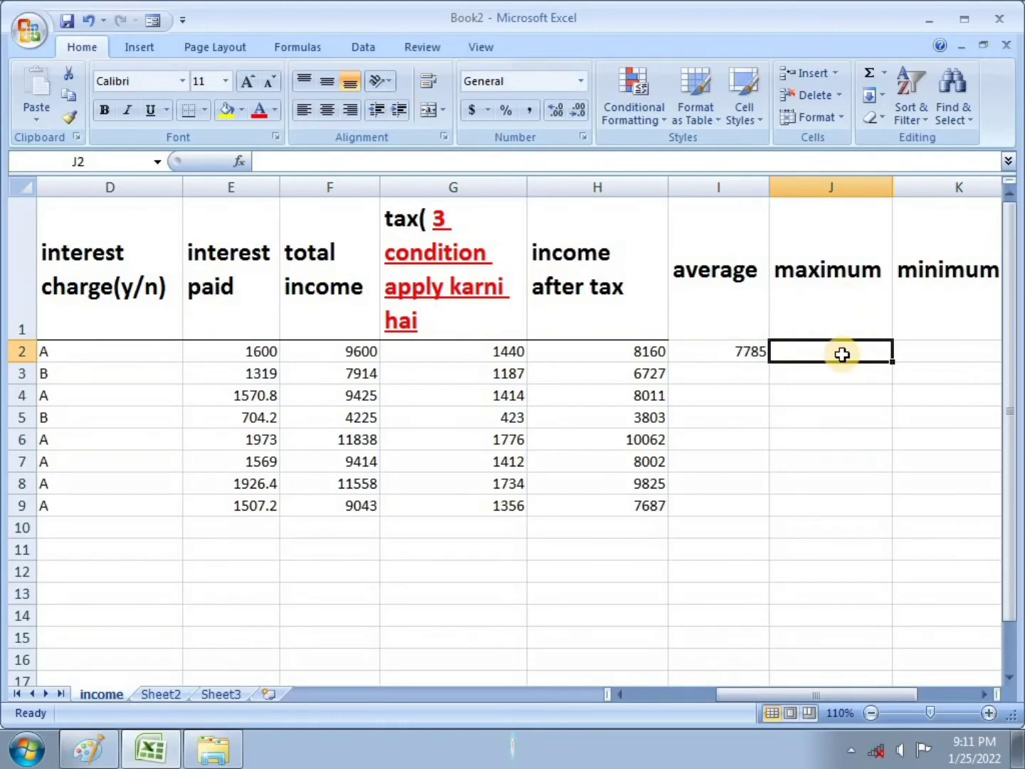
type("=ma")
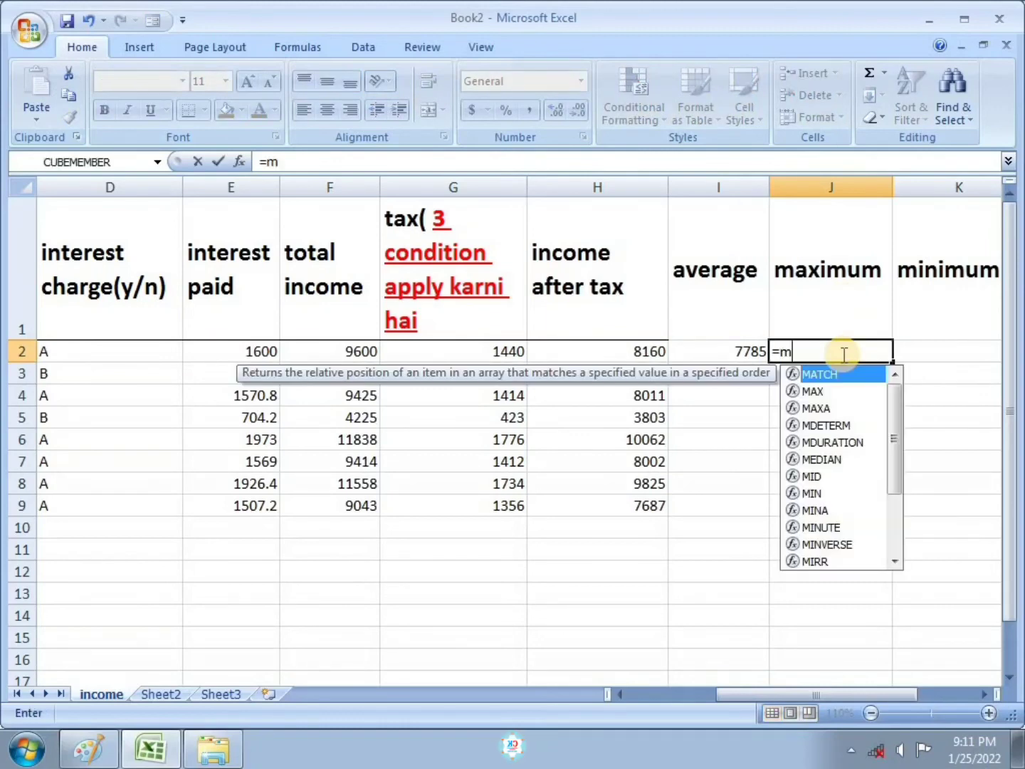
double_click(835, 393)
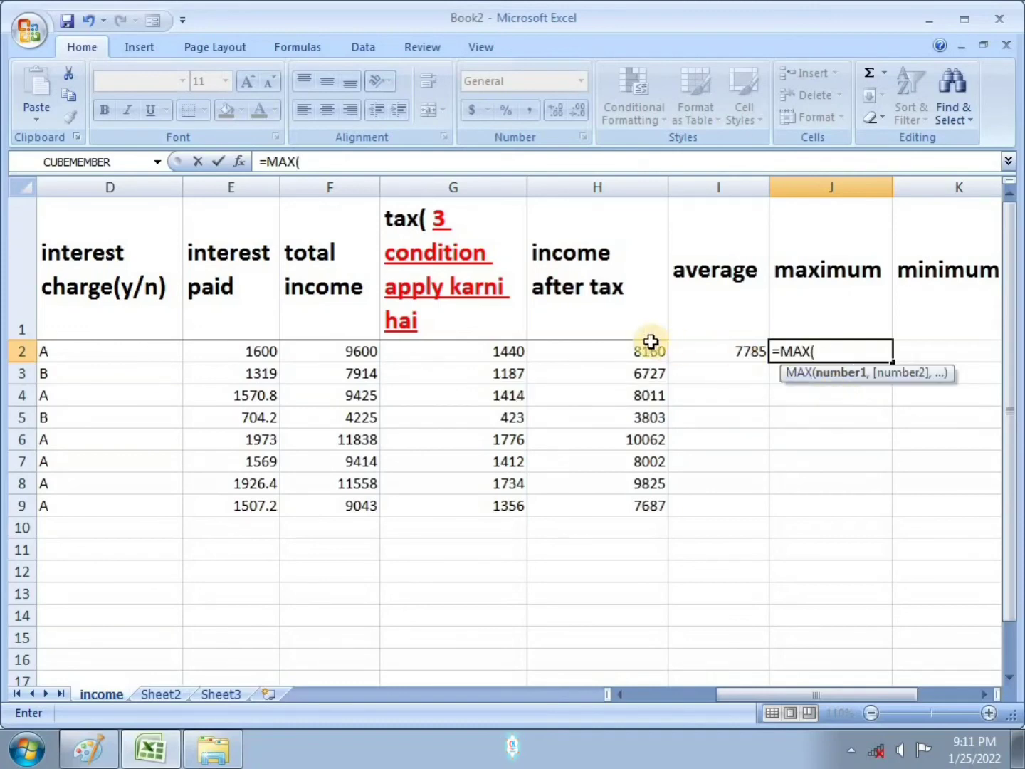
left_click_drag(652, 345, 645, 506)
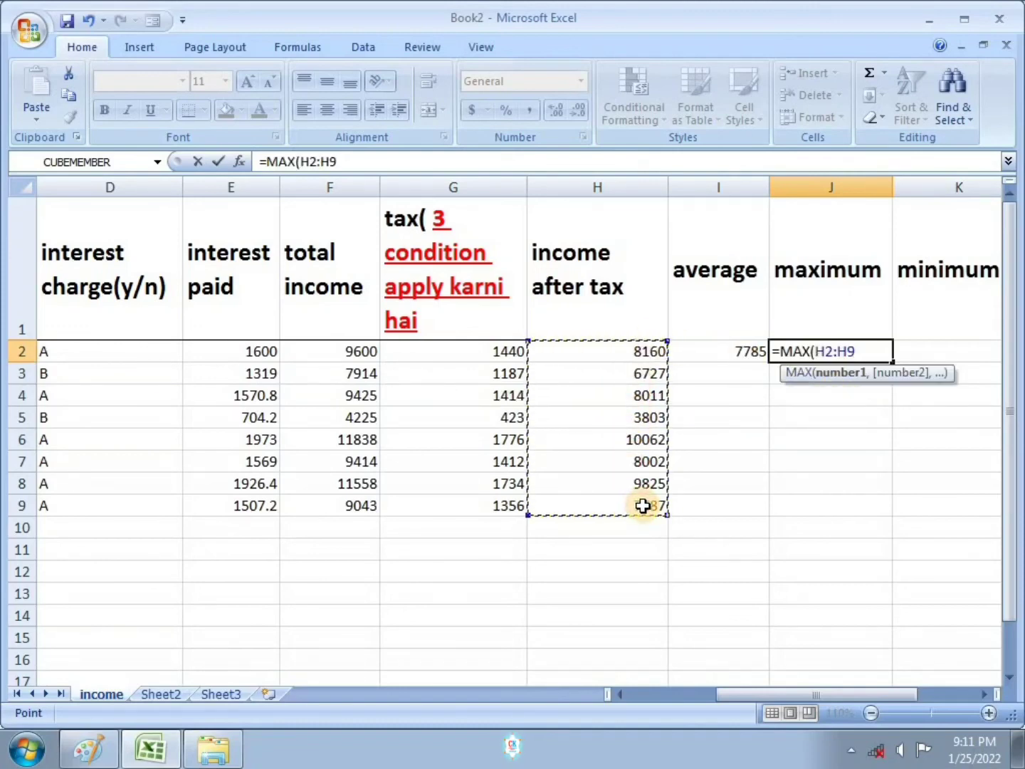
key("Return")
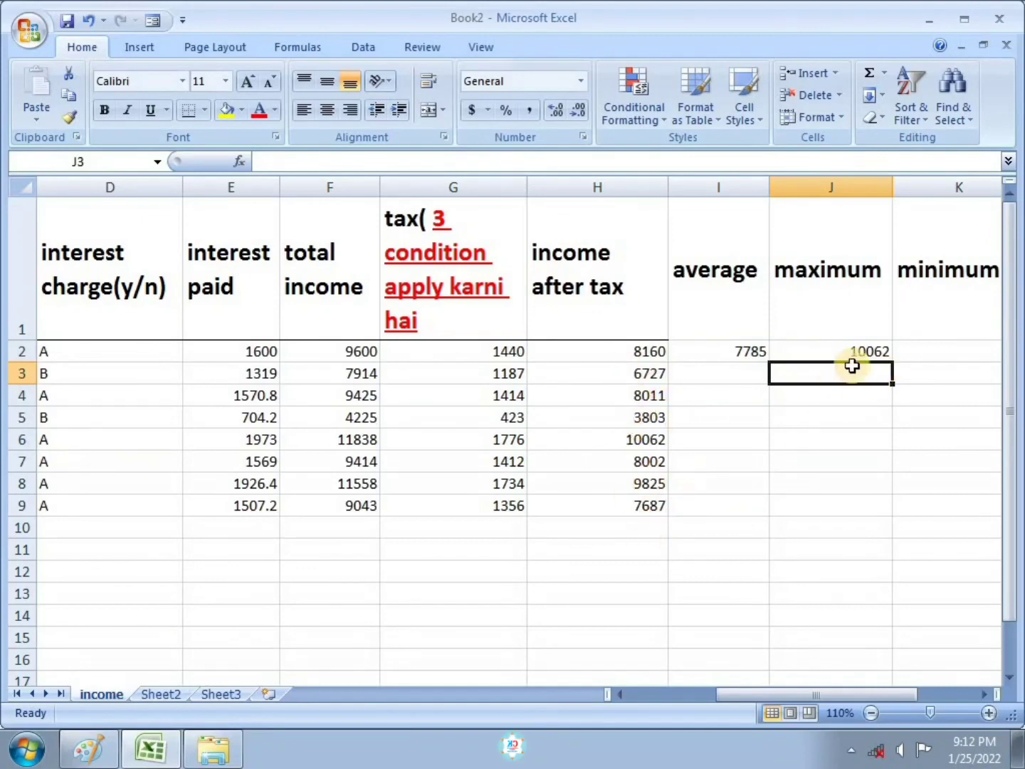
Step: Calculate the minimum income after tax in K2 using the MIN function over H2:H9
left_click(946, 350)
type("=")
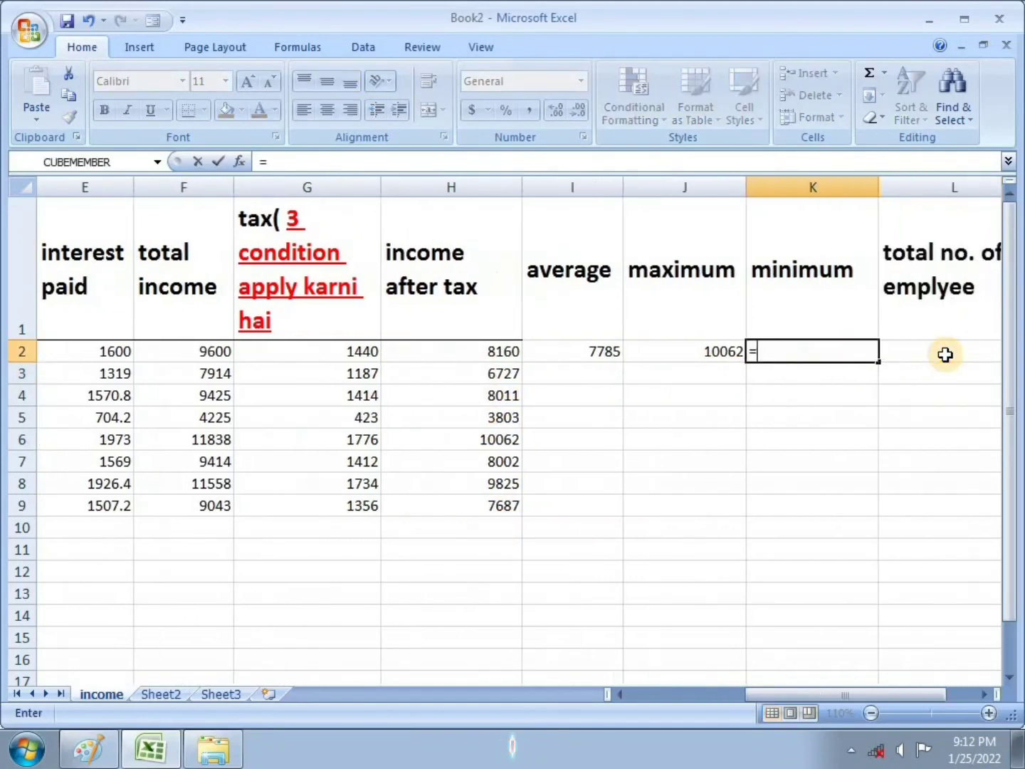
type("min")
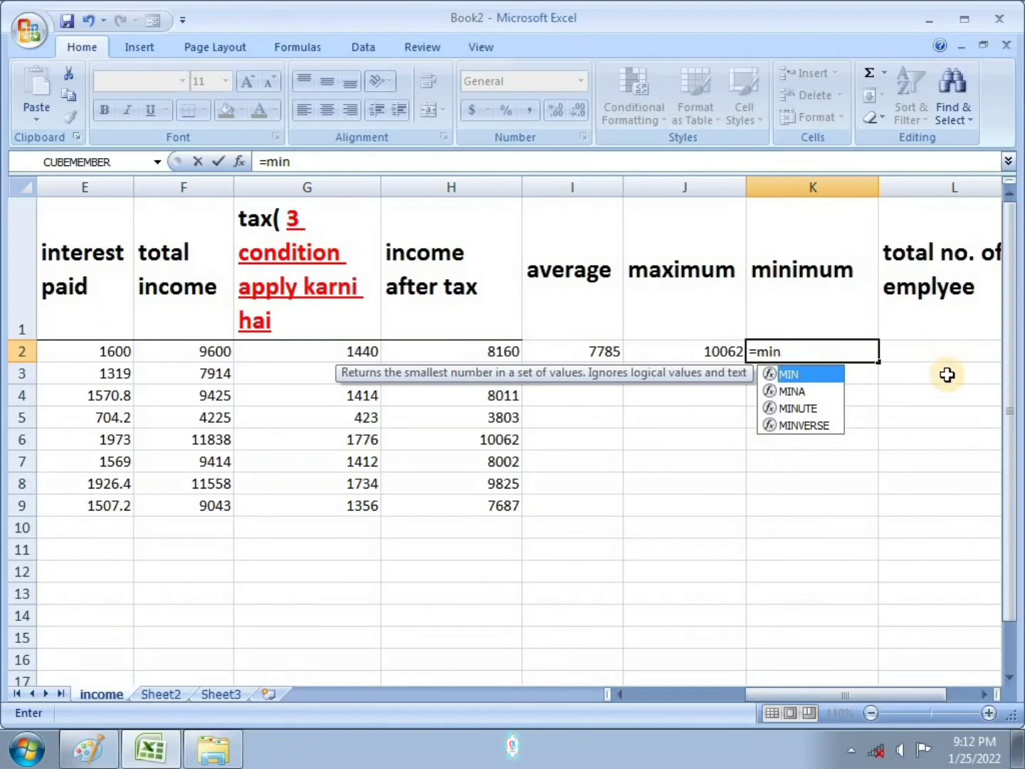
double_click(831, 378)
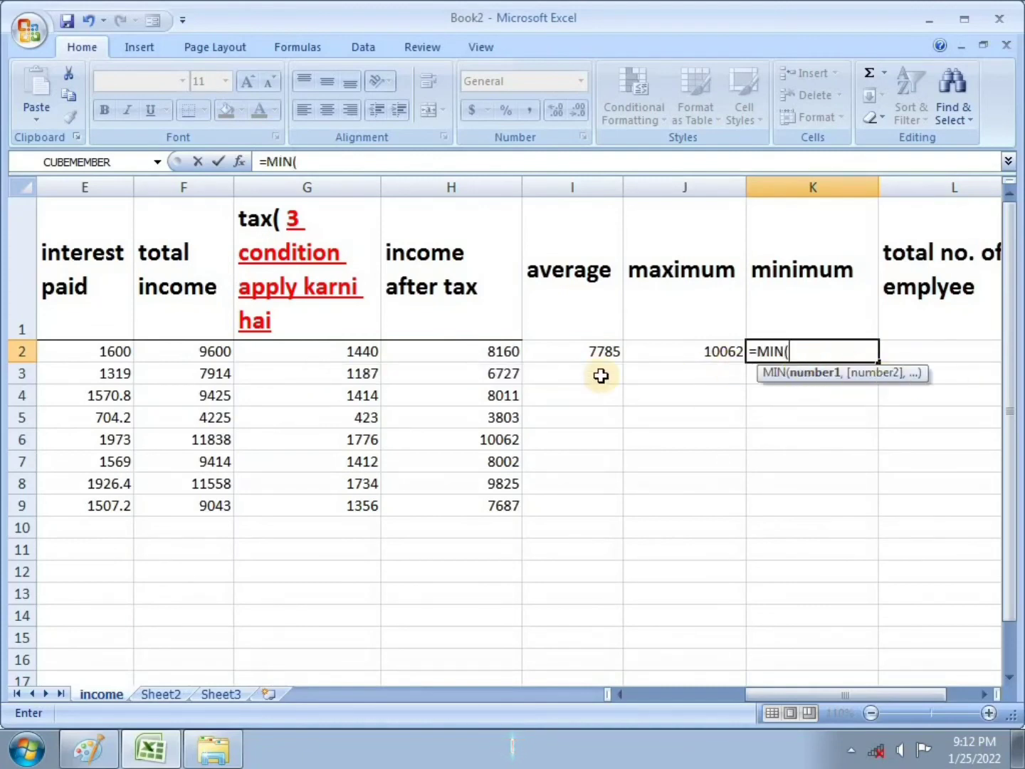
left_click_drag(514, 359, 523, 504)
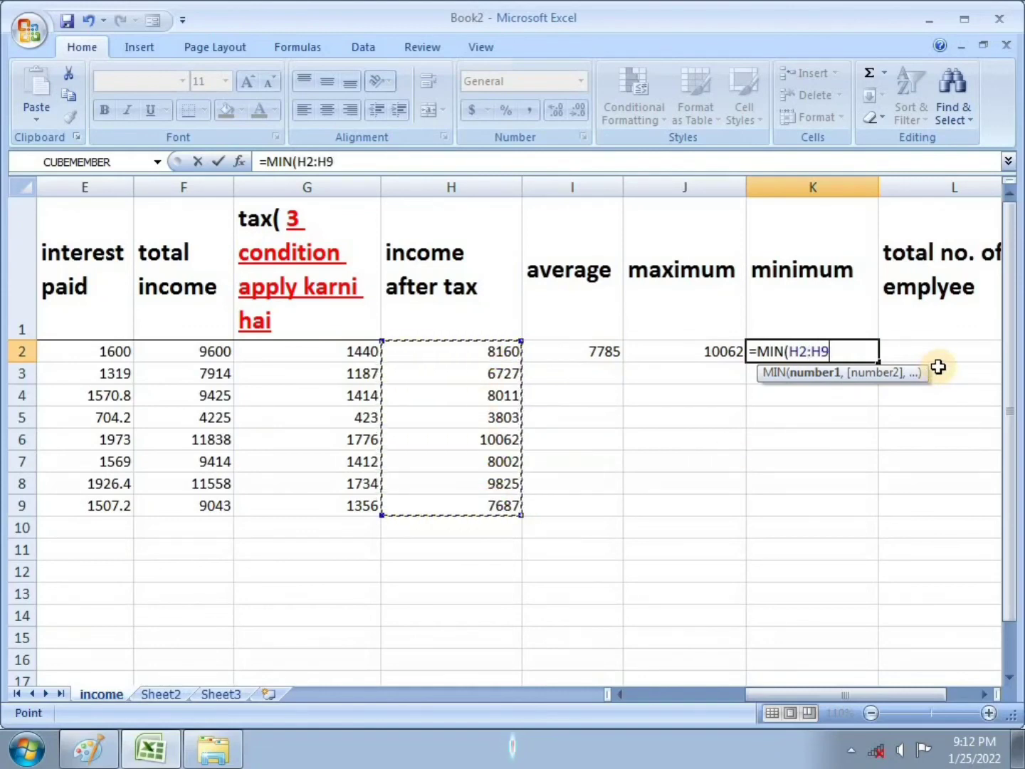
key("Return")
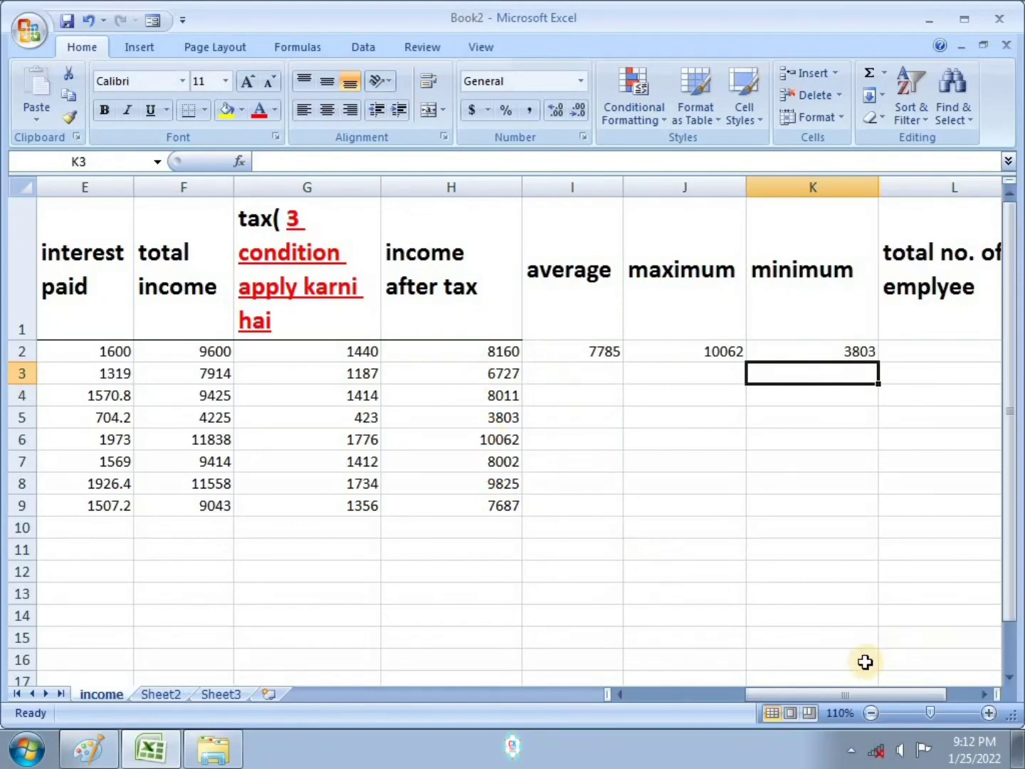
Step: Count the total number of employees in L2 using the COUNTA function over the employee names in B2:B9
left_click_drag(838, 691, 881, 698)
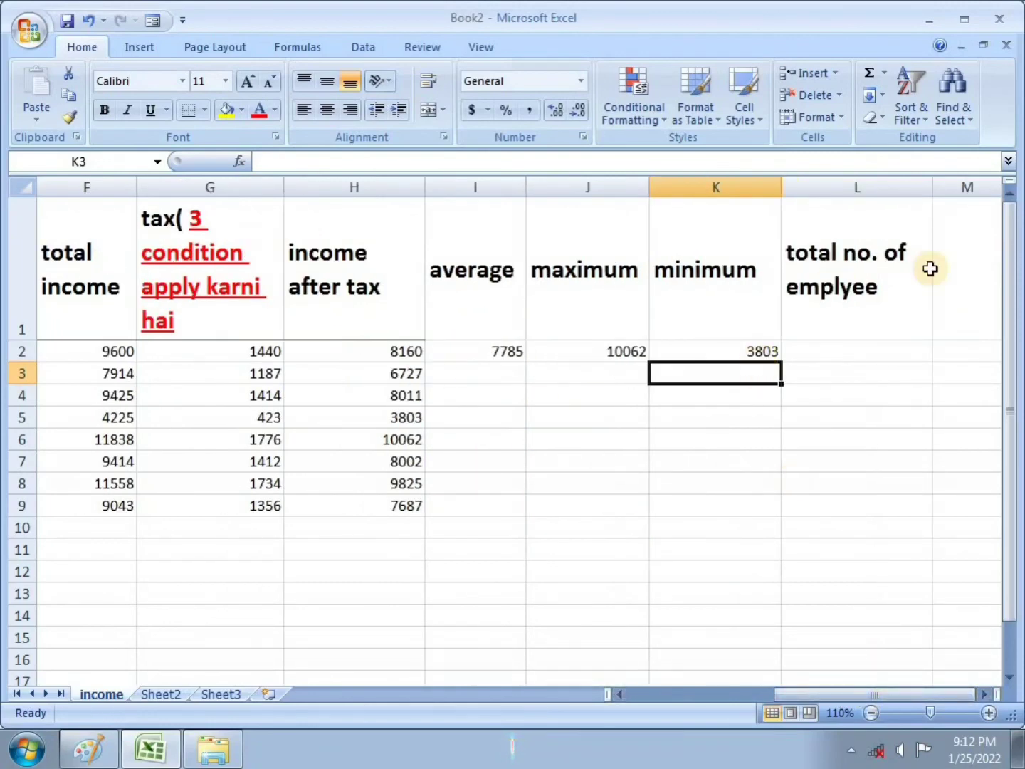
double_click(854, 354)
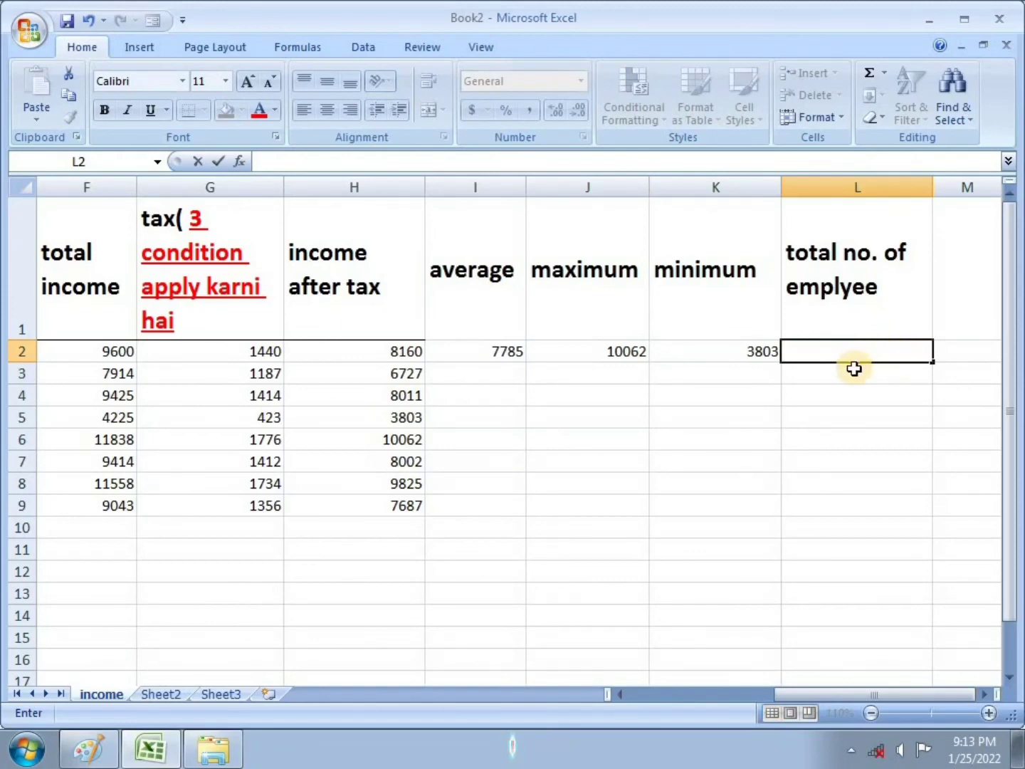
type("=coun")
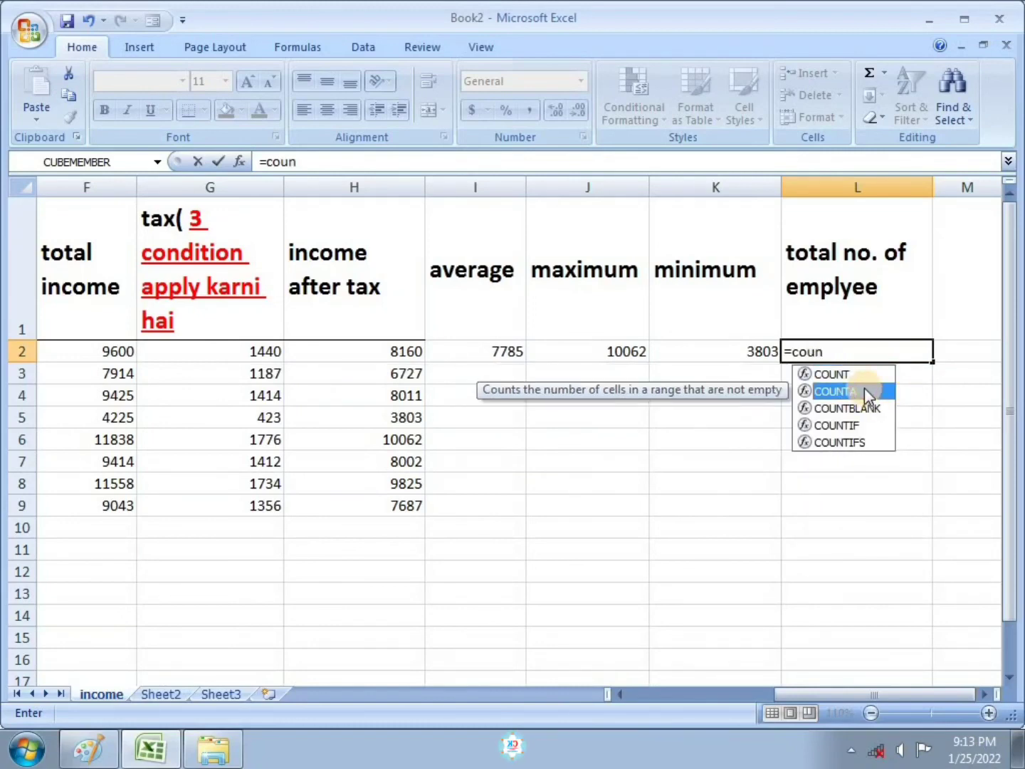
double_click(862, 391)
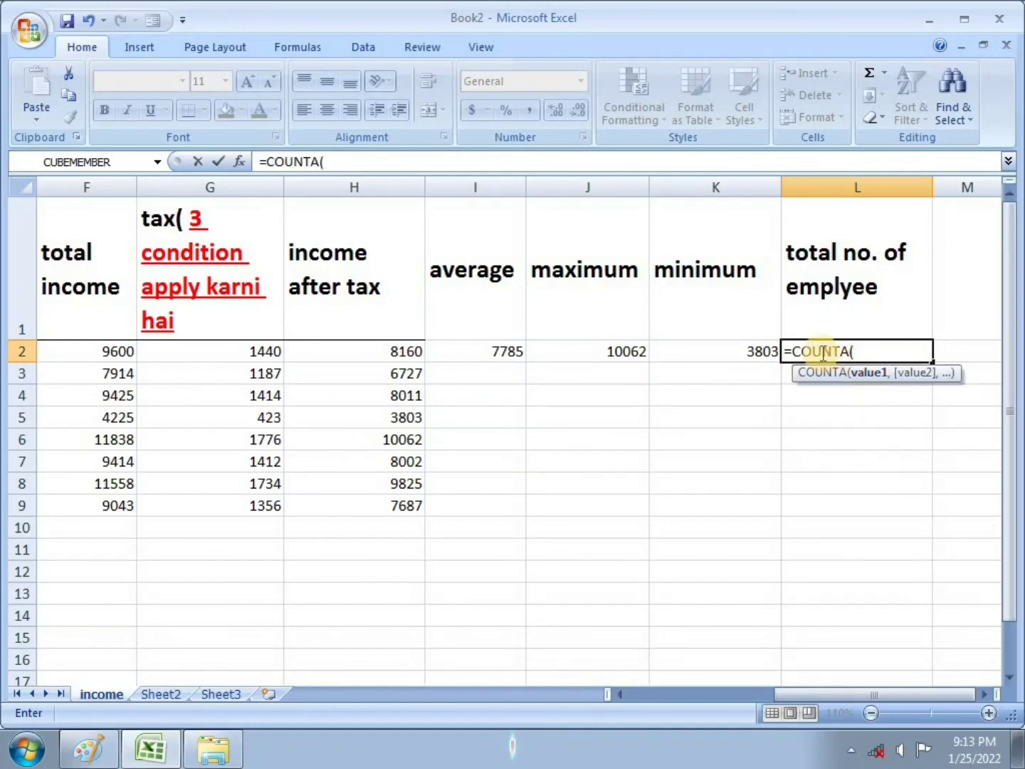
left_click_drag(851, 697, 677, 695)
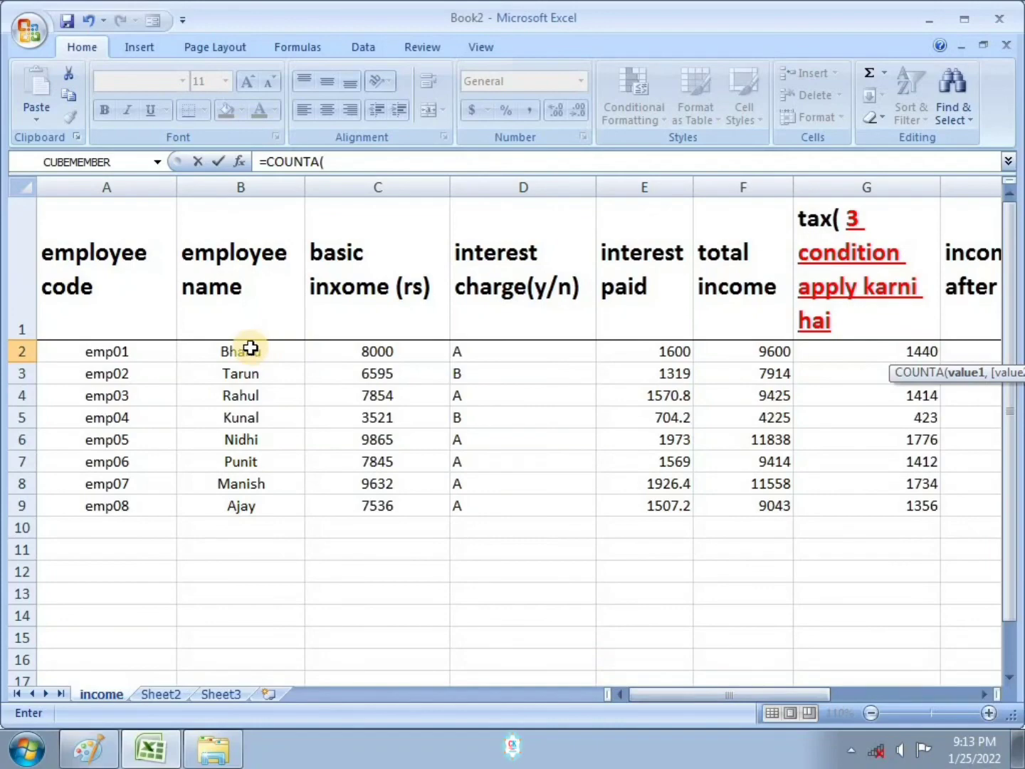
left_click_drag(252, 349, 242, 505)
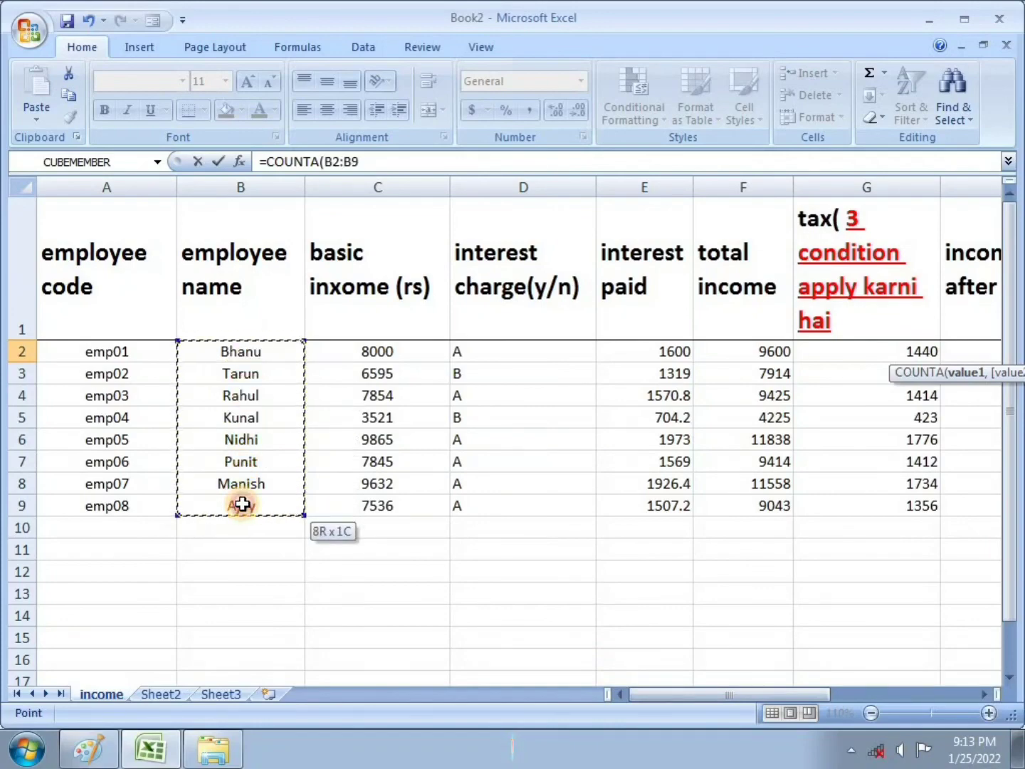
left_click_drag(671, 691, 869, 687)
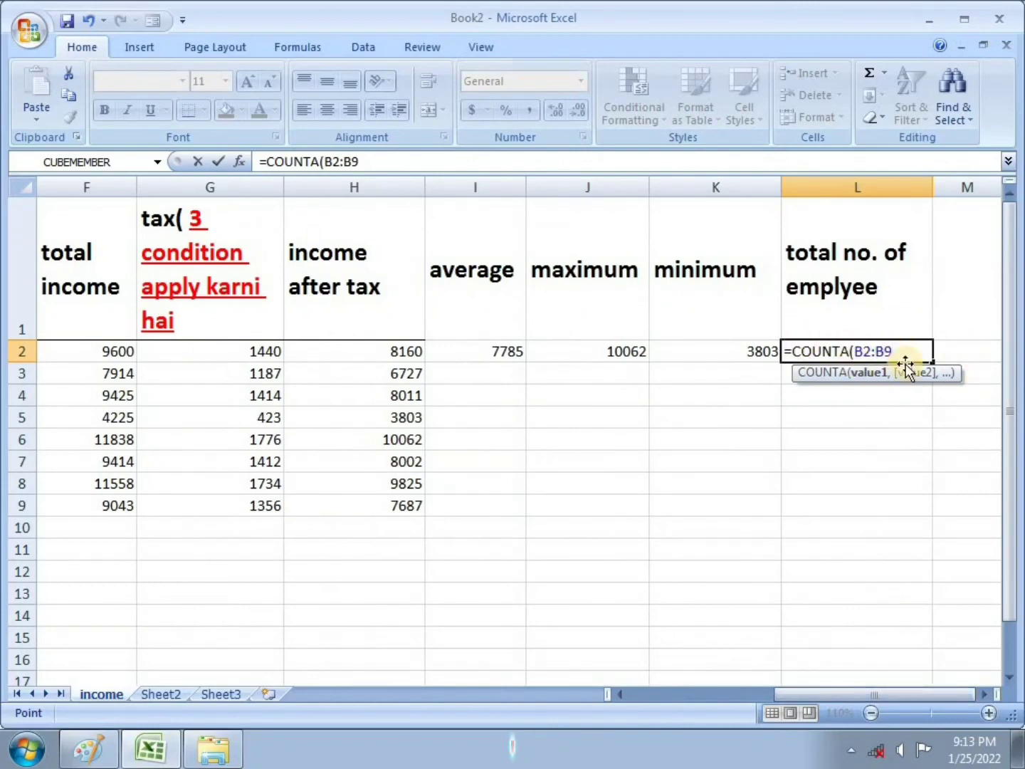
key("Return")
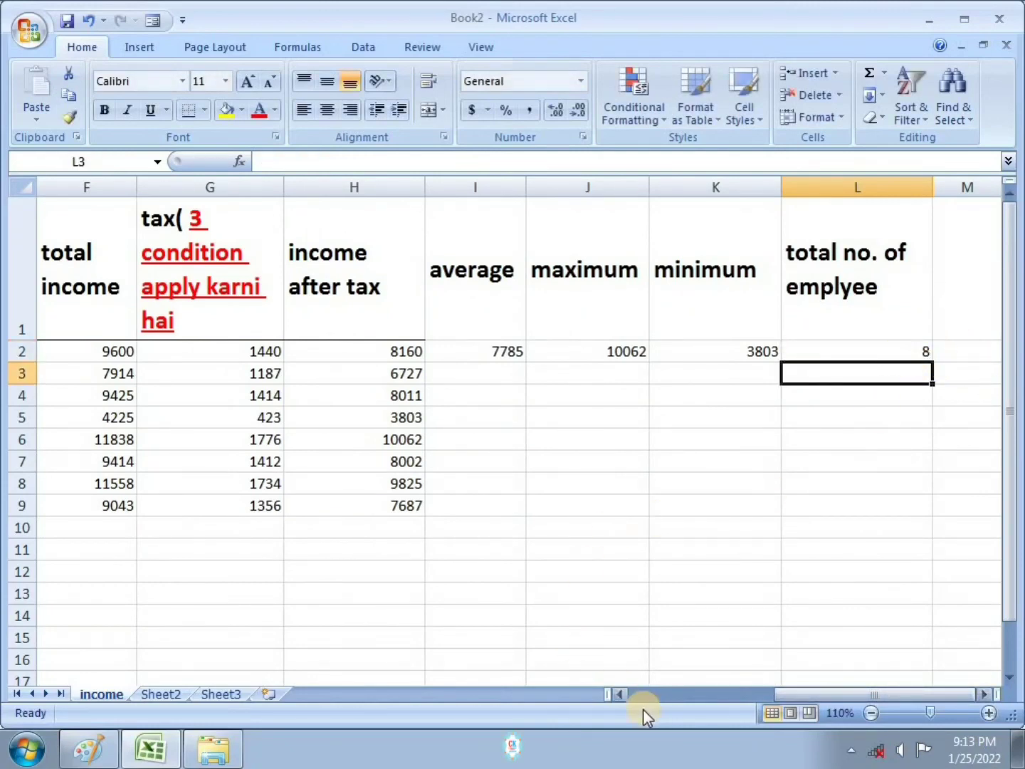
Step: Save the workbook as 801 in the Documents library in Excel Workbook format, and close both the workbook and Excel
mouse_move(164, 756)
left_click_drag(837, 686, 744, 687)
left_click_drag(664, 702, 617, 698)
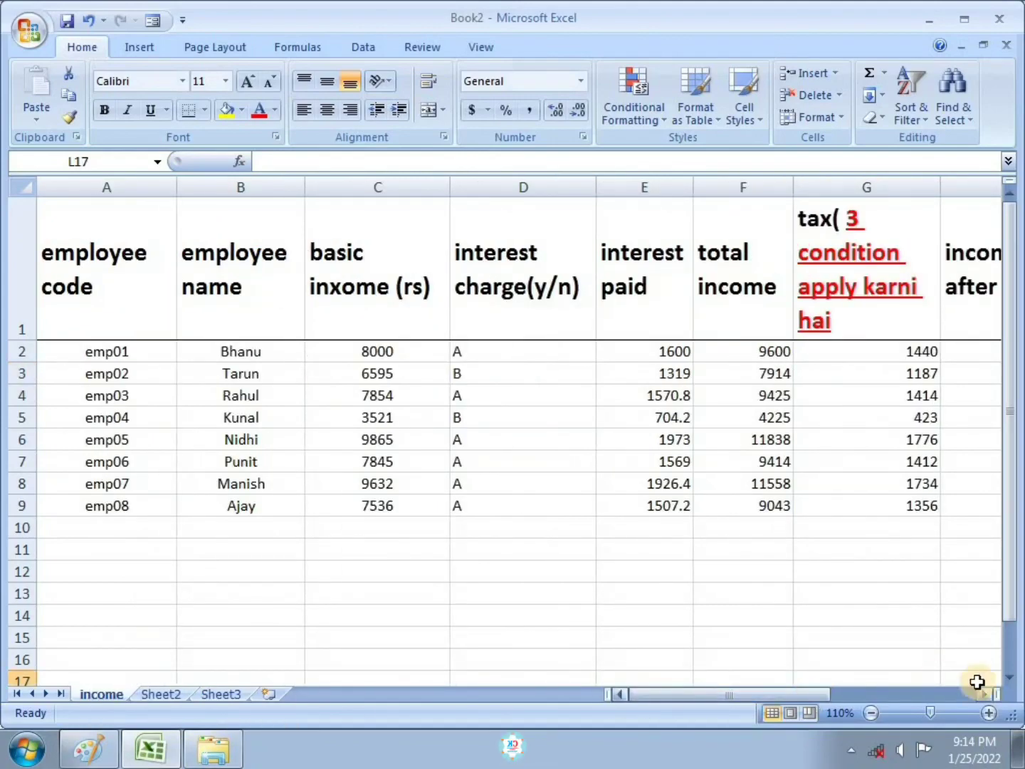
left_click_drag(720, 694, 674, 681)
key("ctrl+s")
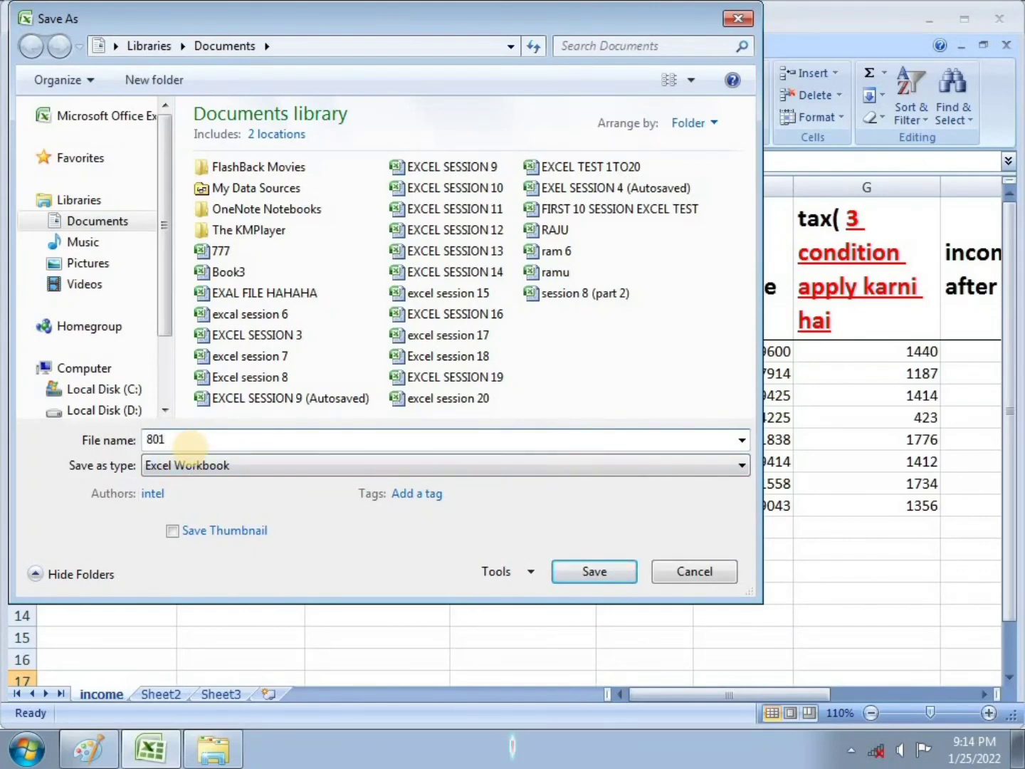
left_click(579, 574)
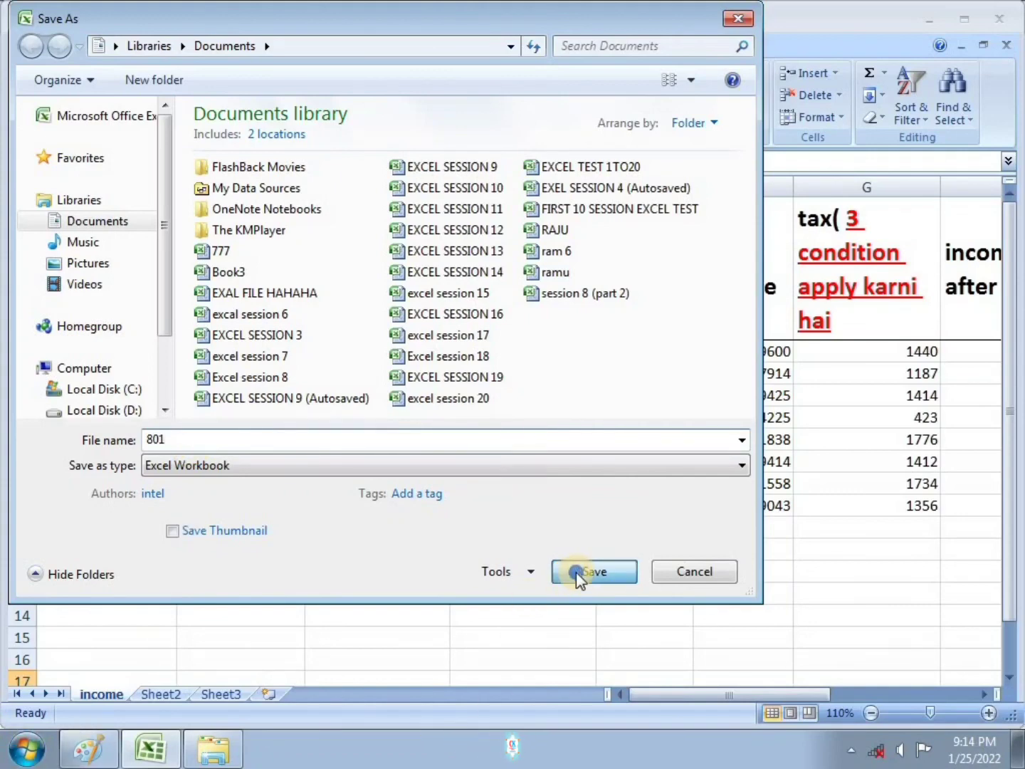
left_click(1007, 47)
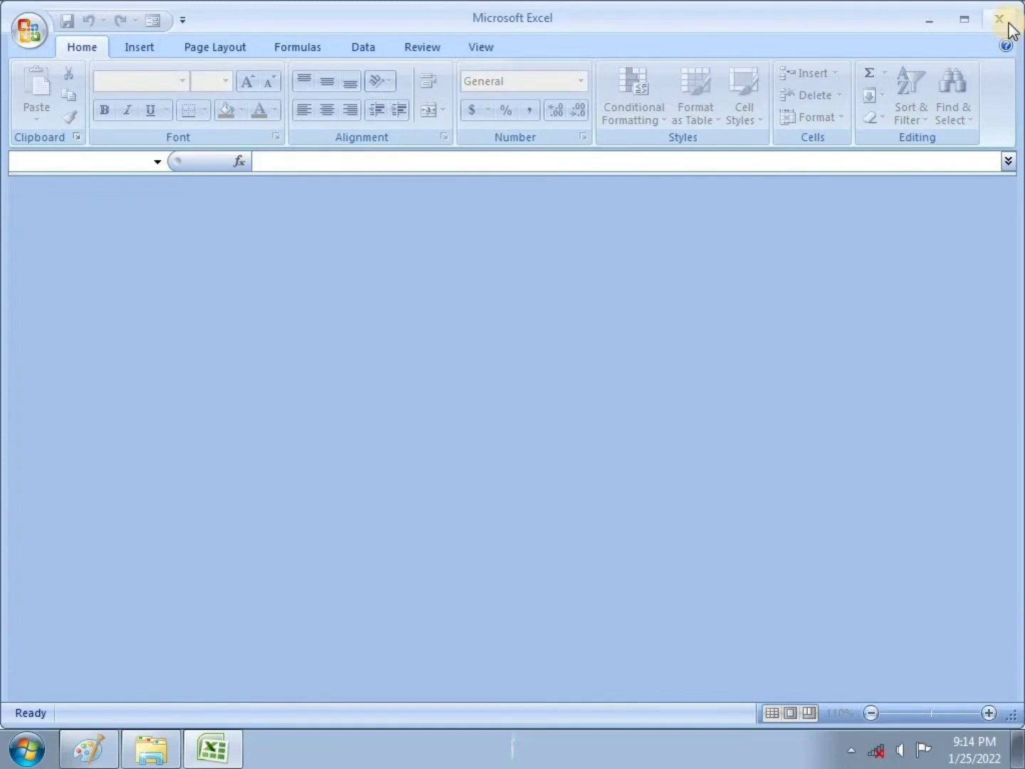
left_click(1009, 24)
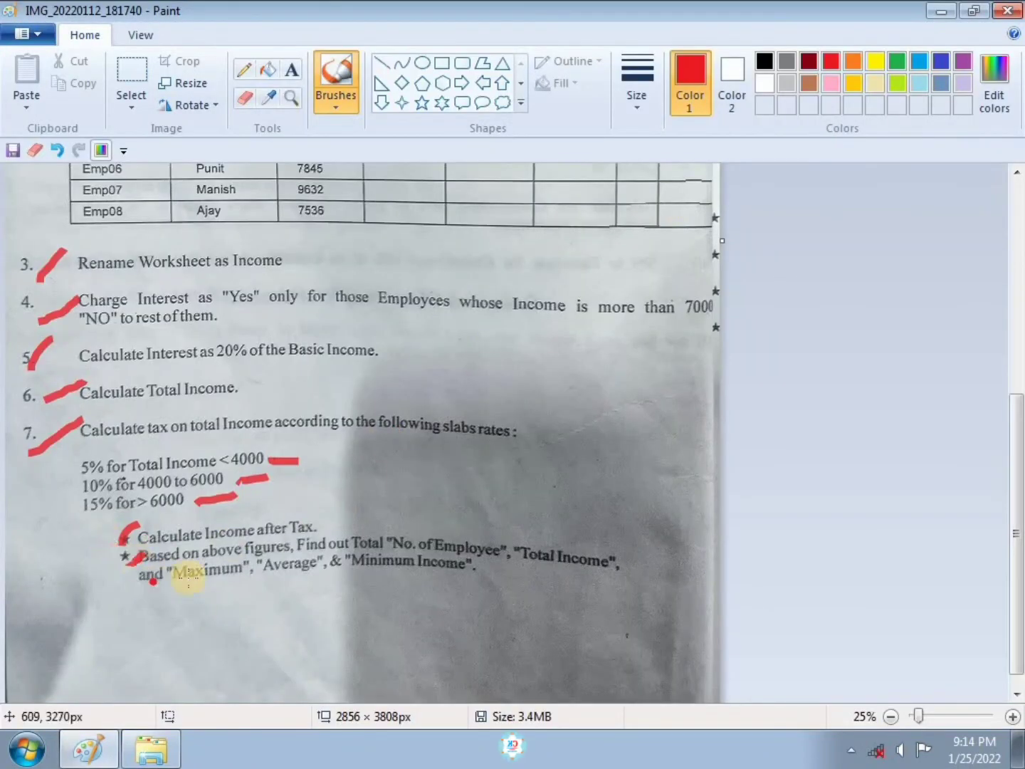
Step: Close the exercise sheet image in Paint without saving the red brush marks
left_click_drag(1015, 439, 1020, 477)
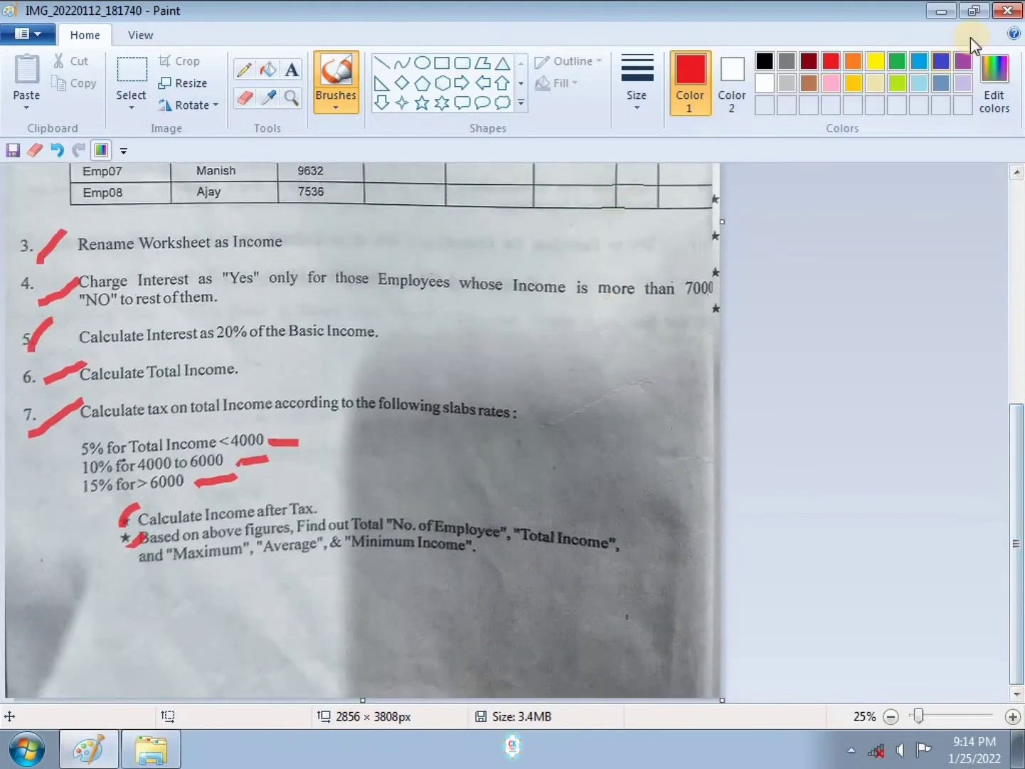
left_click(1006, 12)
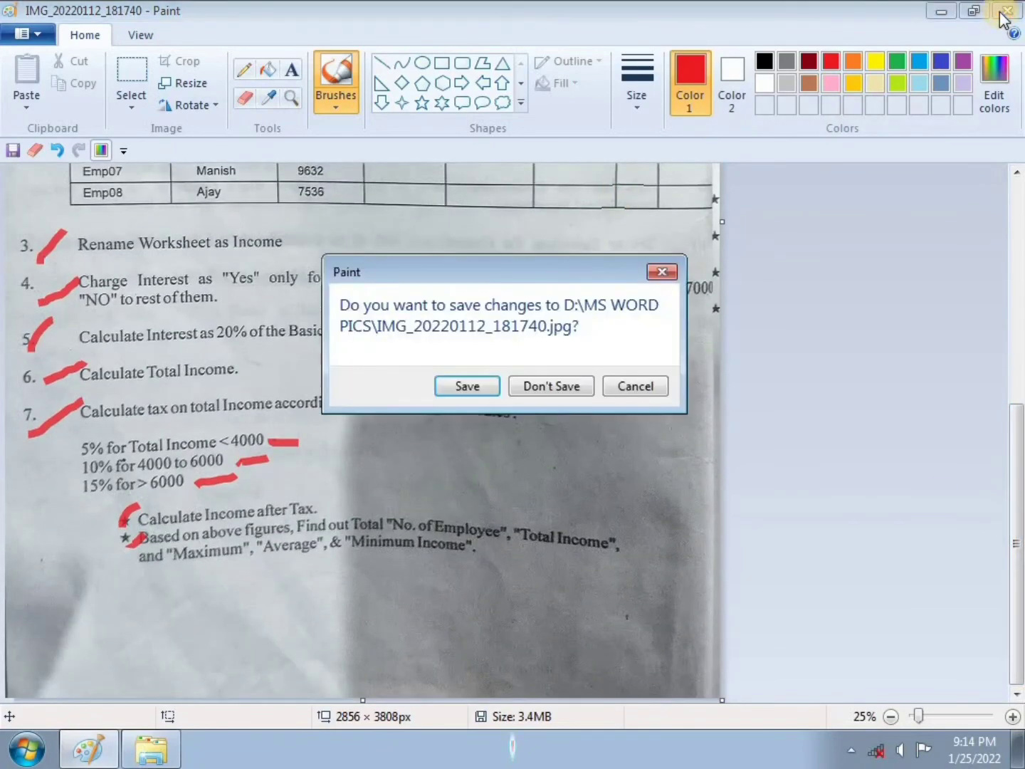
left_click(549, 389)
right_click(516, 283)
left_click(587, 343)
right_click(536, 286)
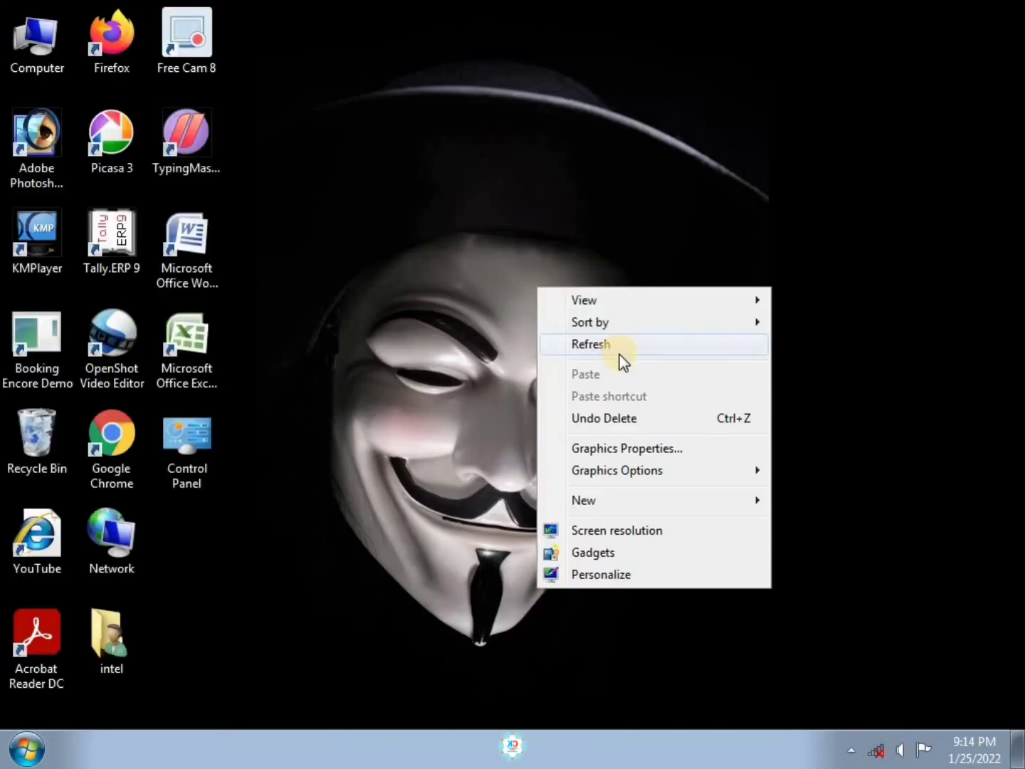
left_click(618, 353)
right_click(561, 293)
left_click(605, 353)
right_click(527, 272)
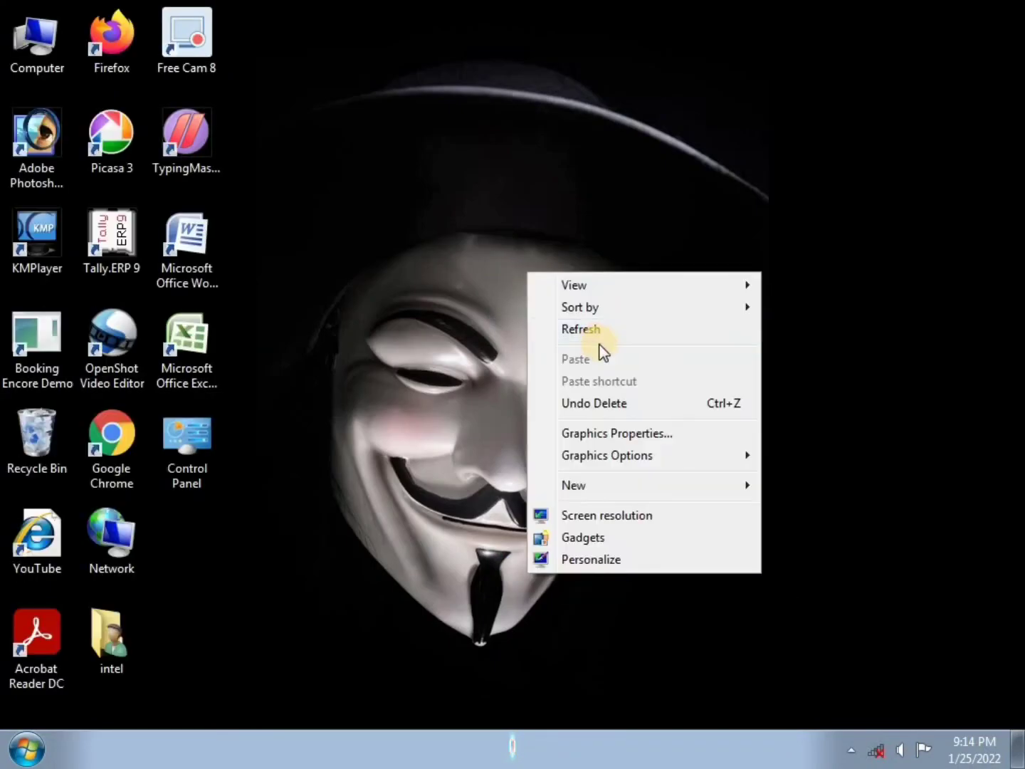
right_click(544, 254)
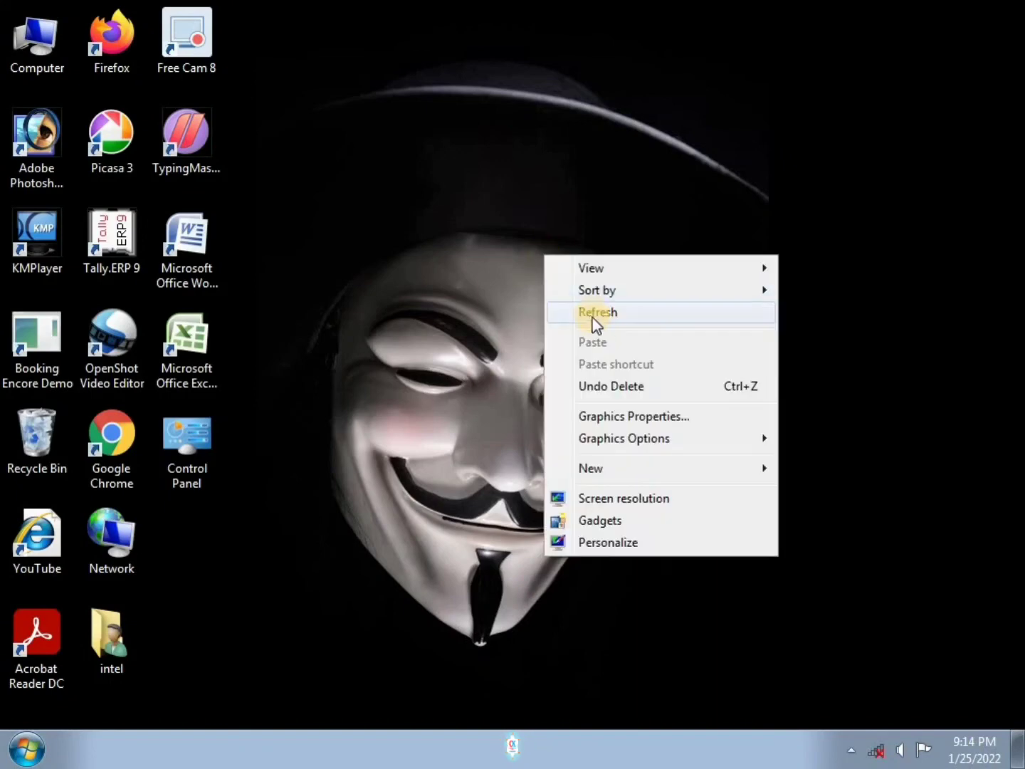
left_click(590, 316)
right_click(522, 250)
left_click(576, 309)
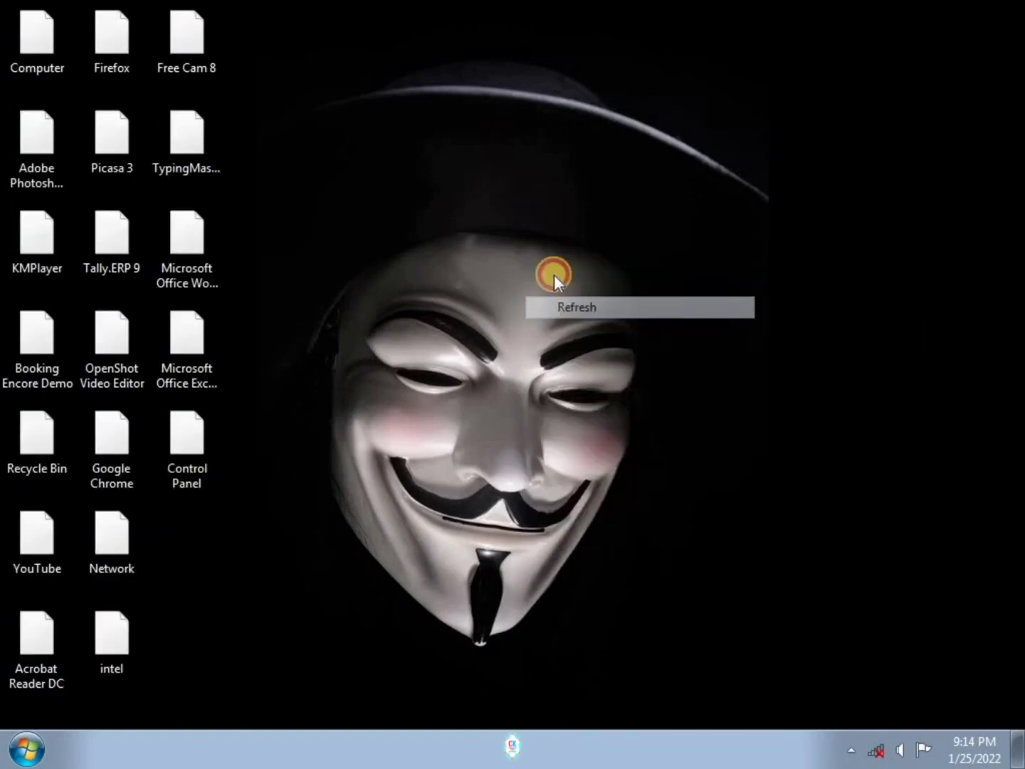